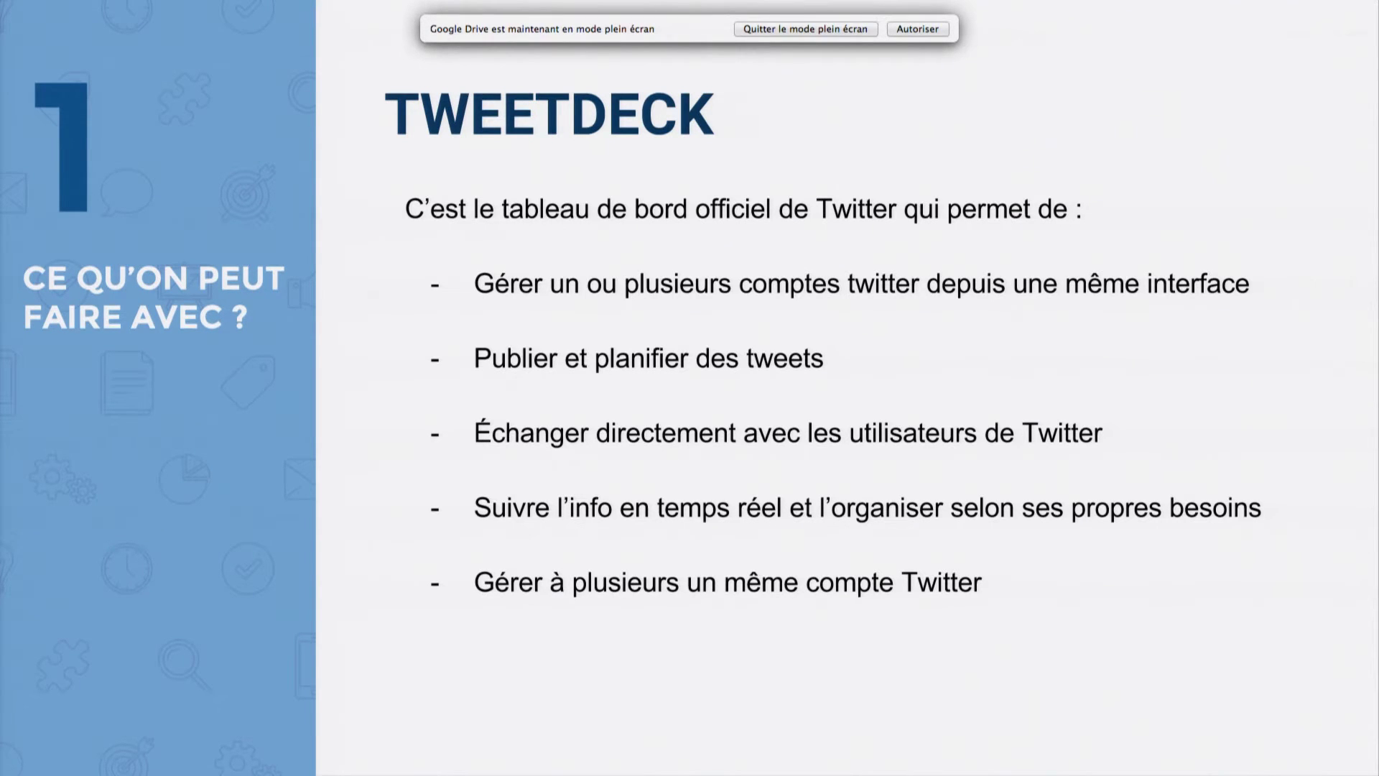
Advance the TweetDeck presentation through its introductory slides to the "Ajouter une liste" slide.
key("Right")
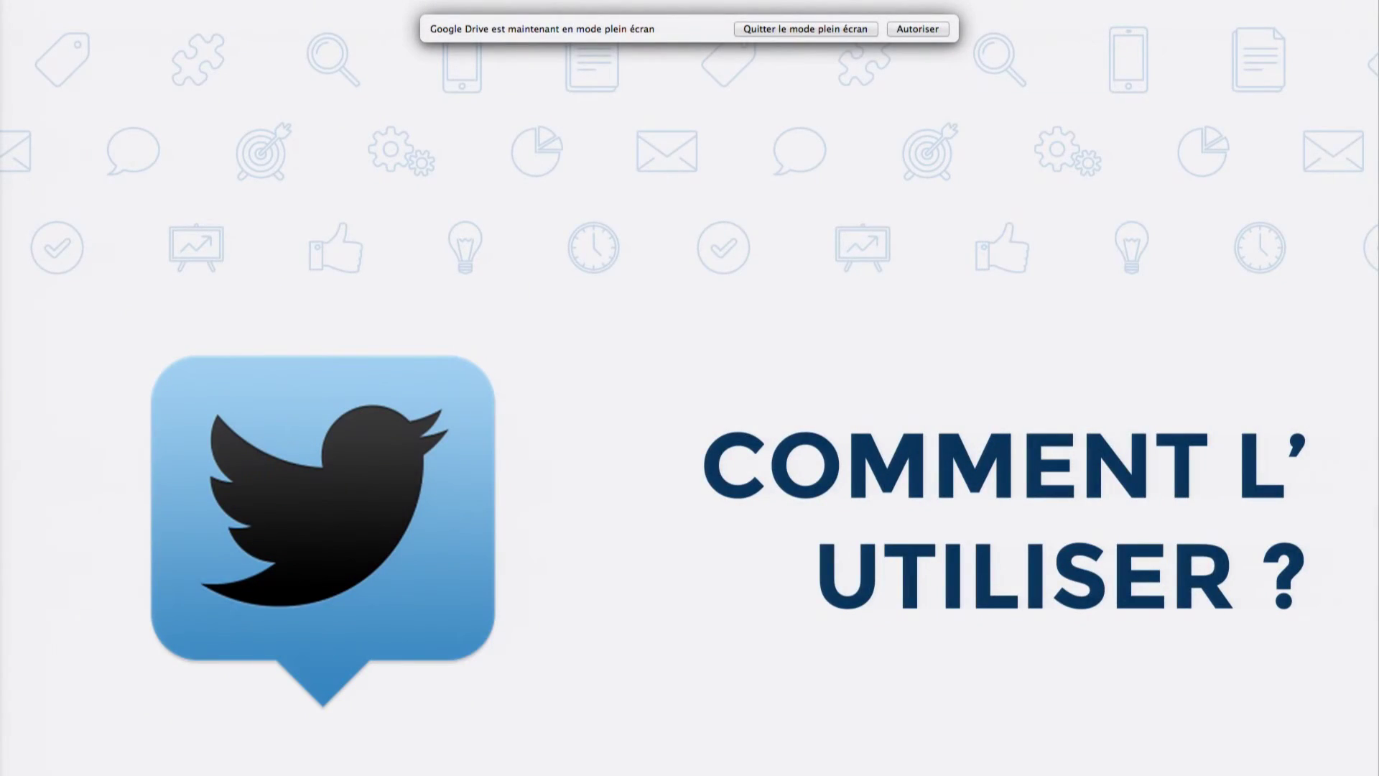
key("Right")
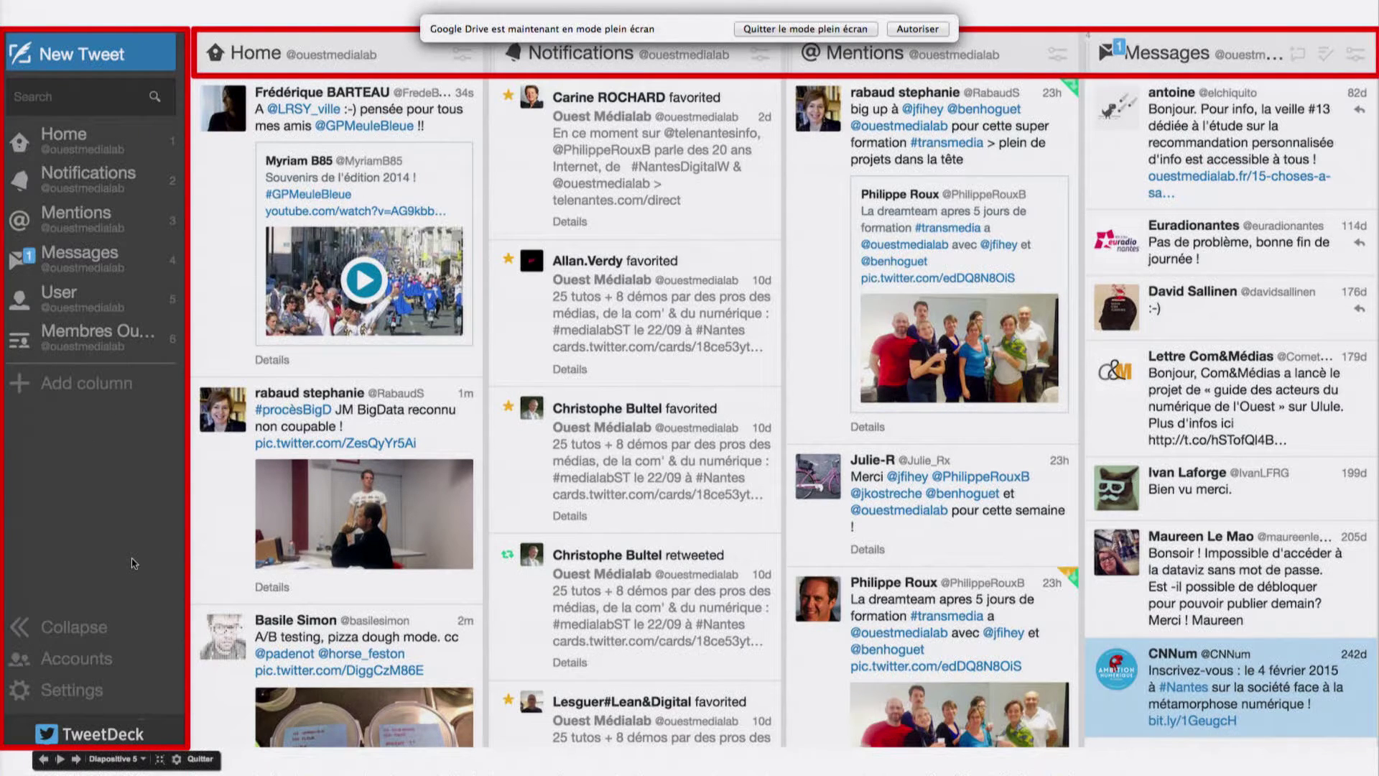
key("Right")
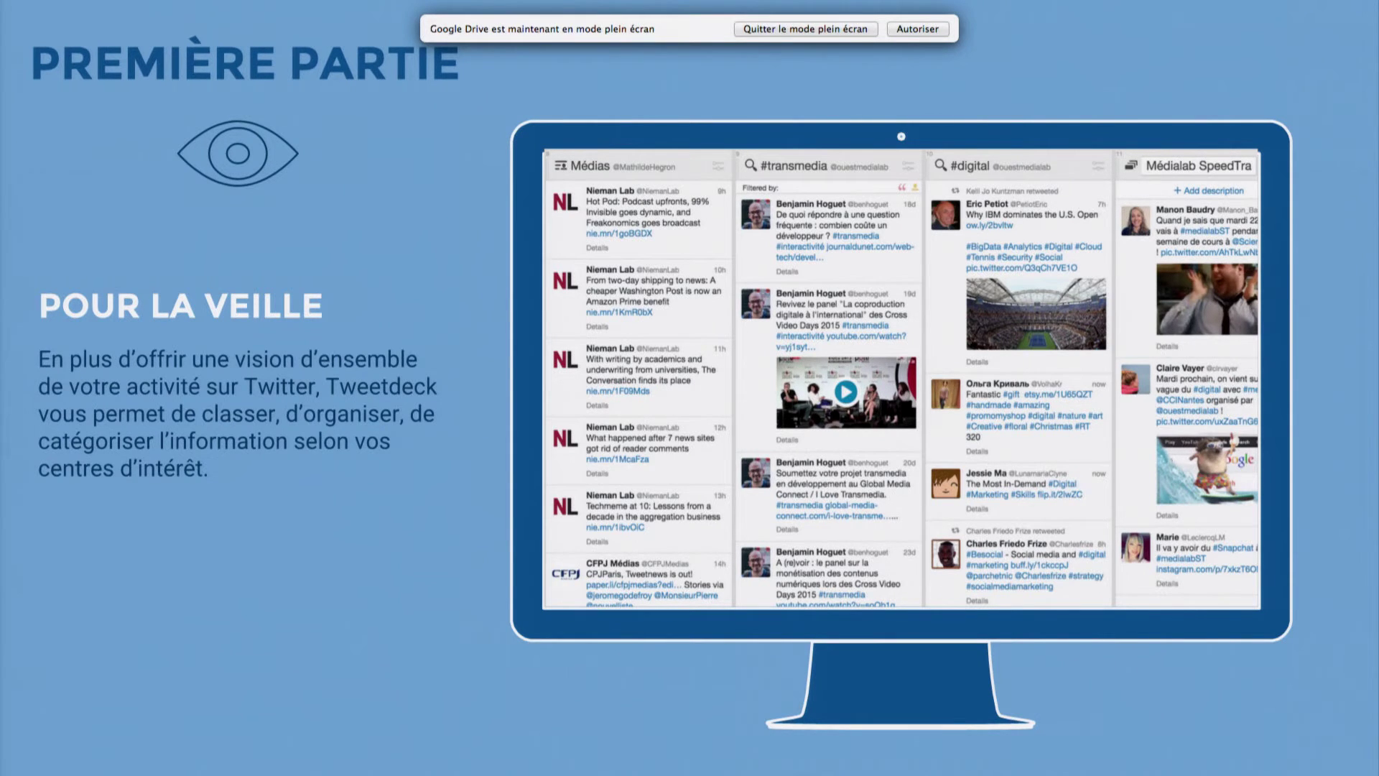
key("Right")
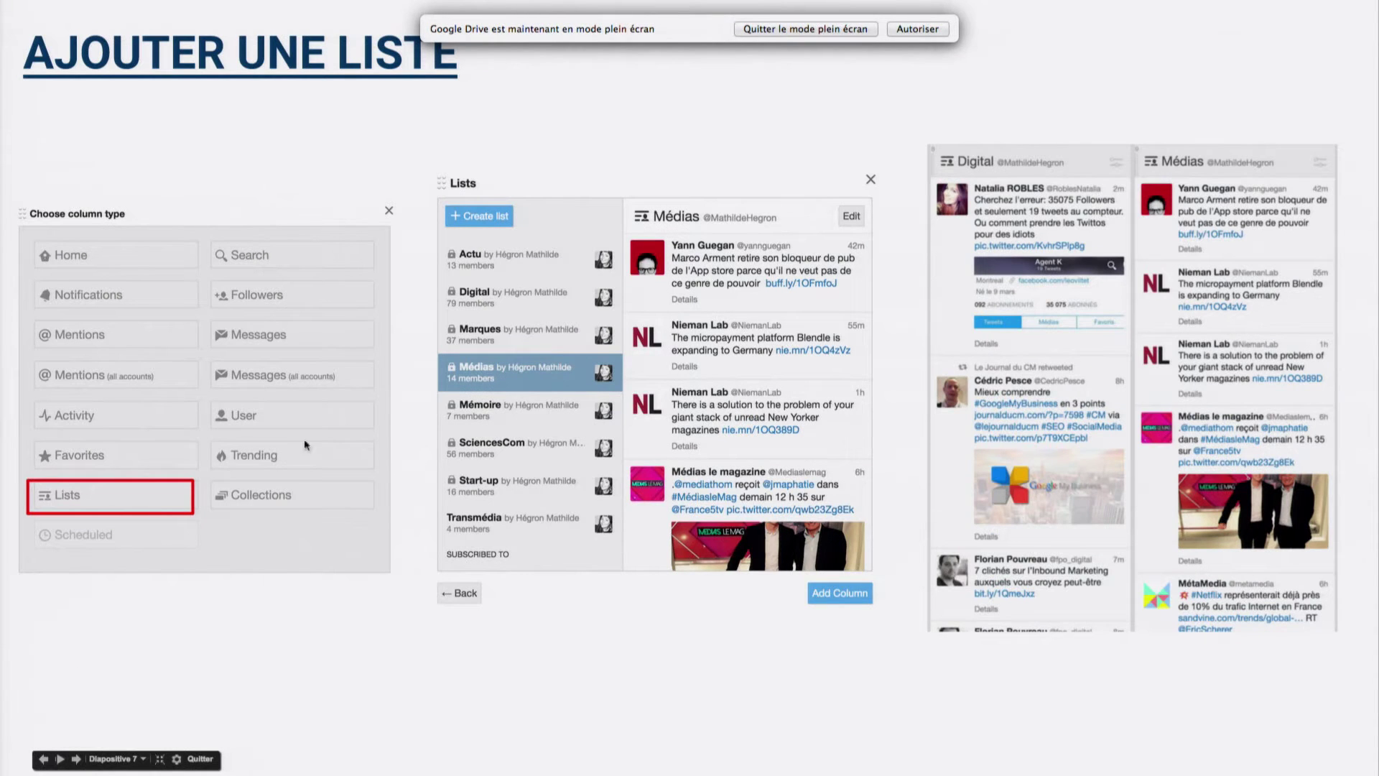
Go back through the presentation to the "La petite histoire" slide and follow its screenshot link to TweetDeck.
key("Left")
key("Right")
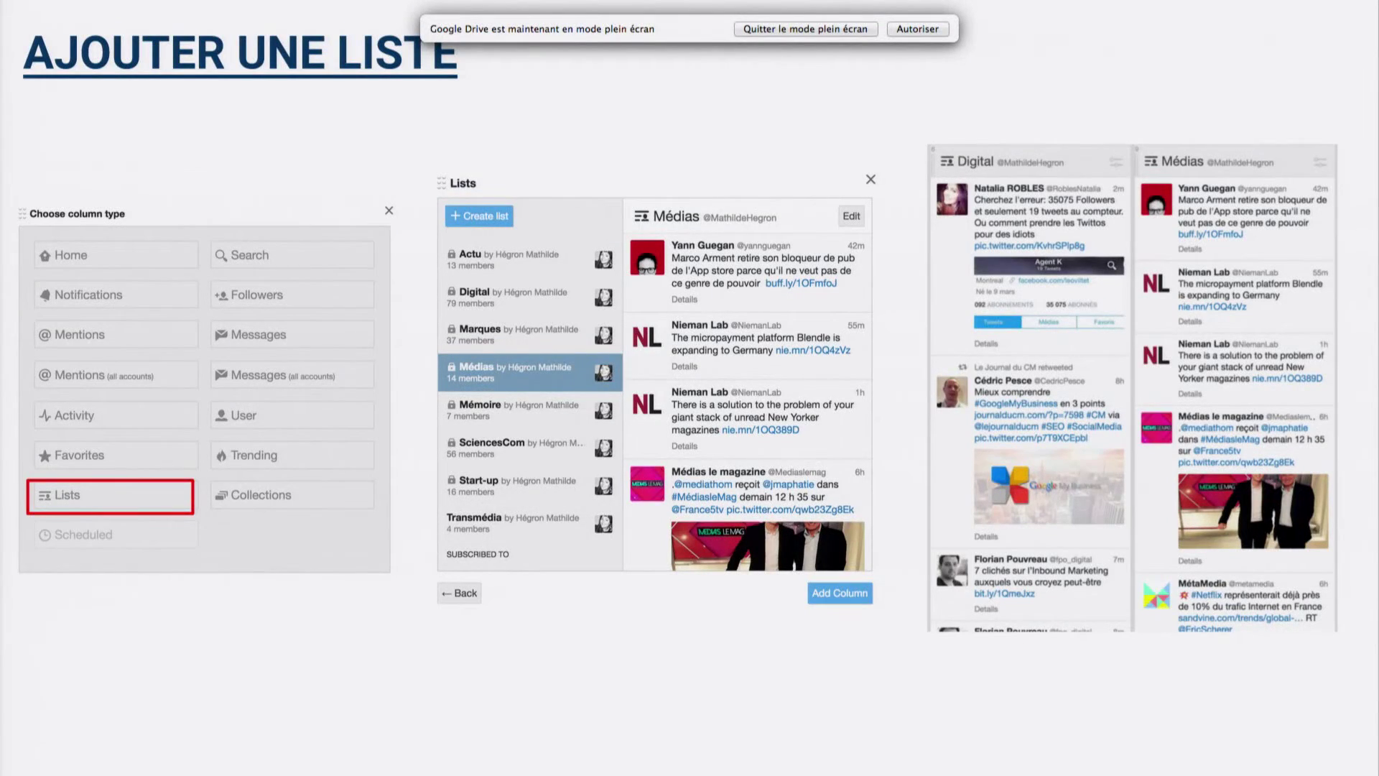
key("Left")
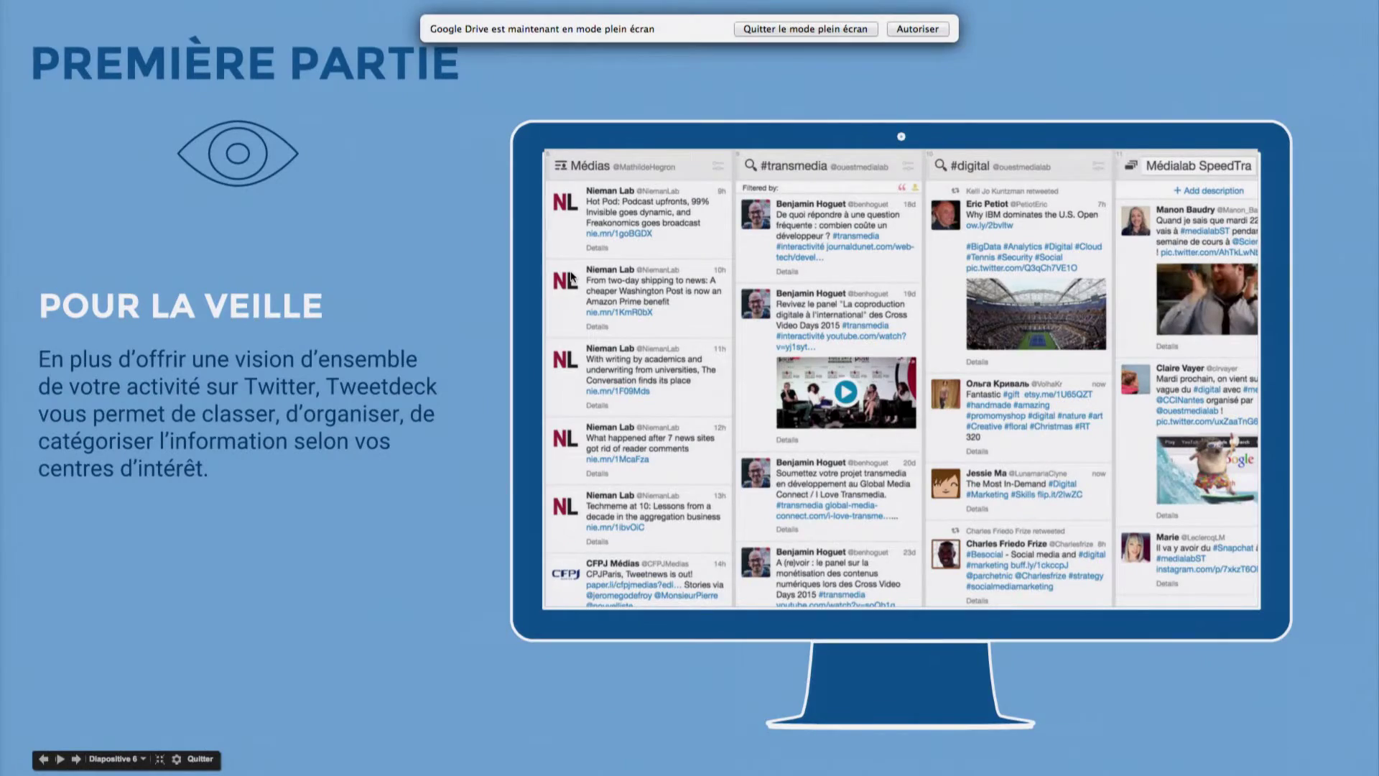
key("Left")
key("Left")
key("Left")
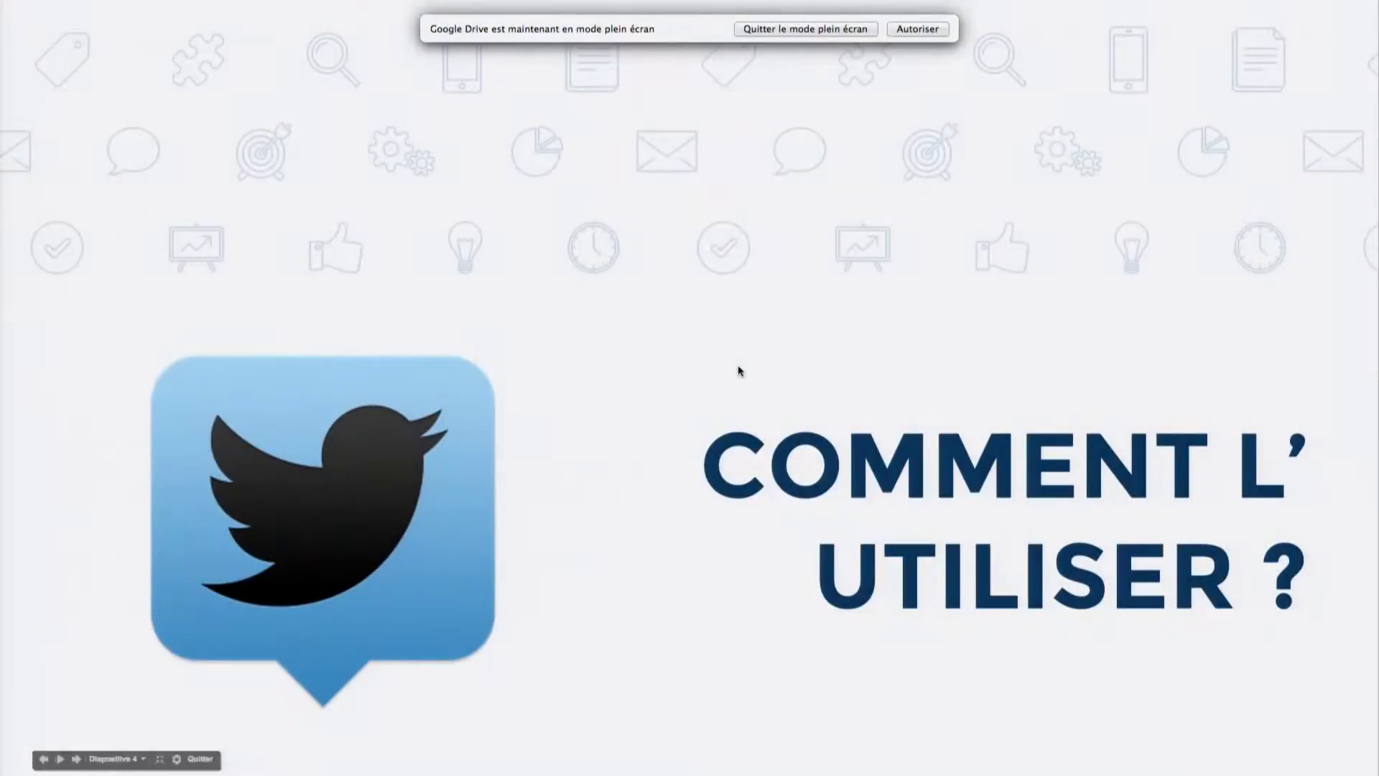
key("Left")
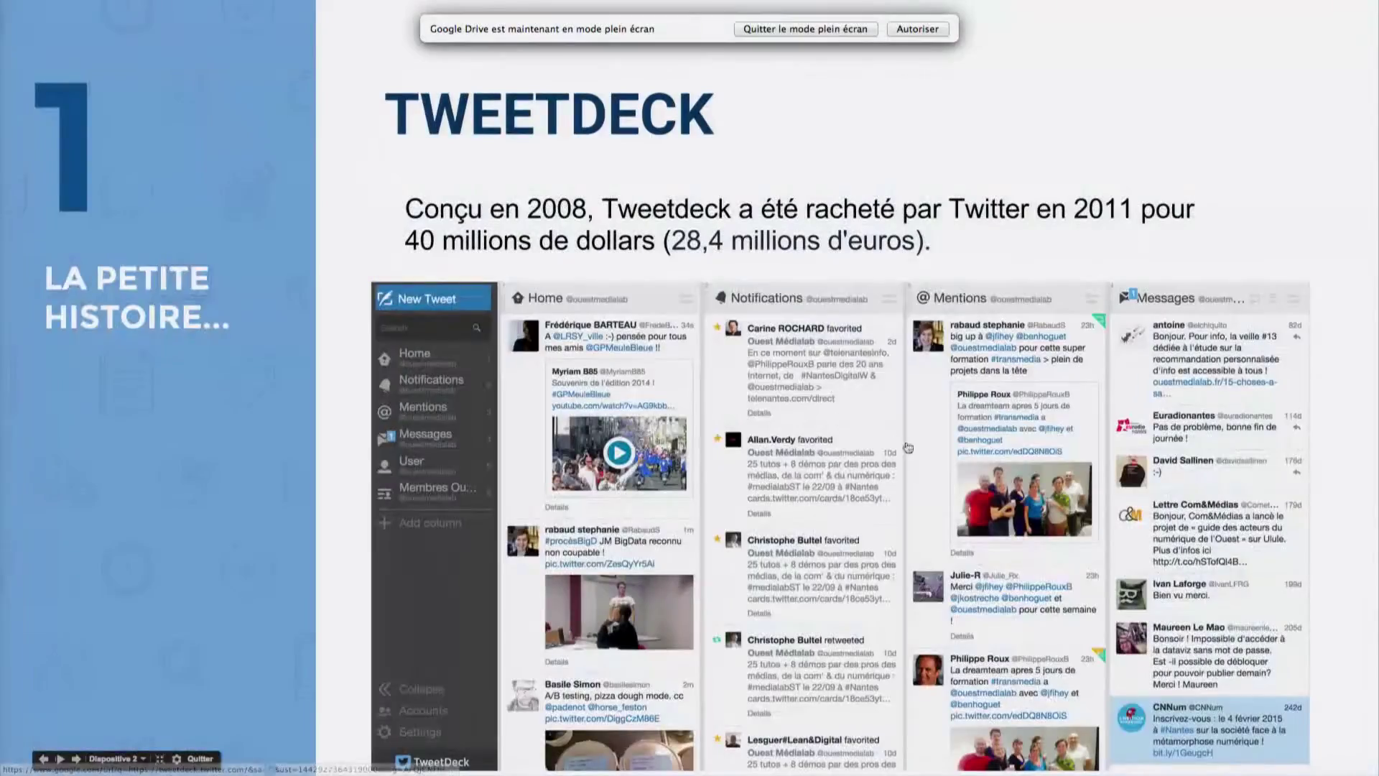
left_click(923, 475)
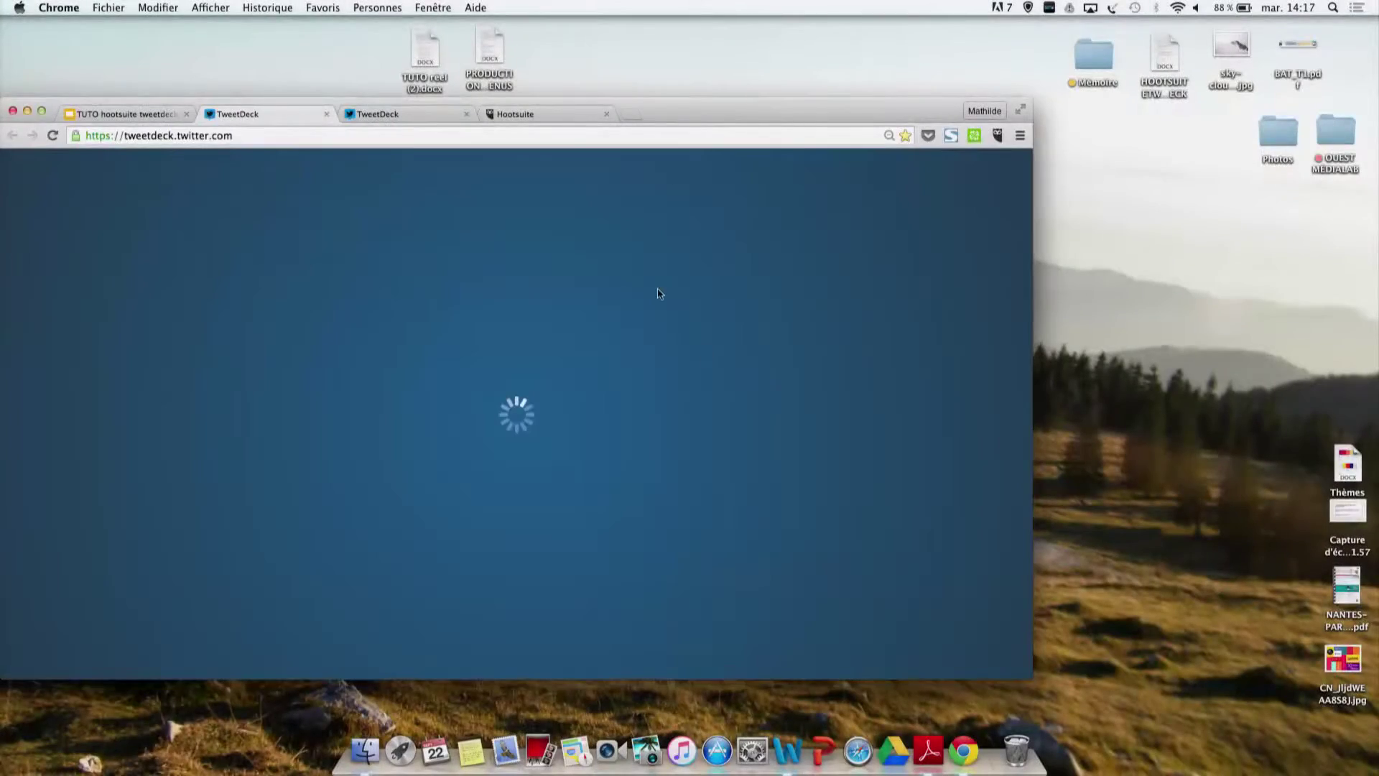
Return to the presentation, advance to the annotated interface slide, open TweetDeck from its link and enlarge the browser window to full screen.
left_click(133, 113)
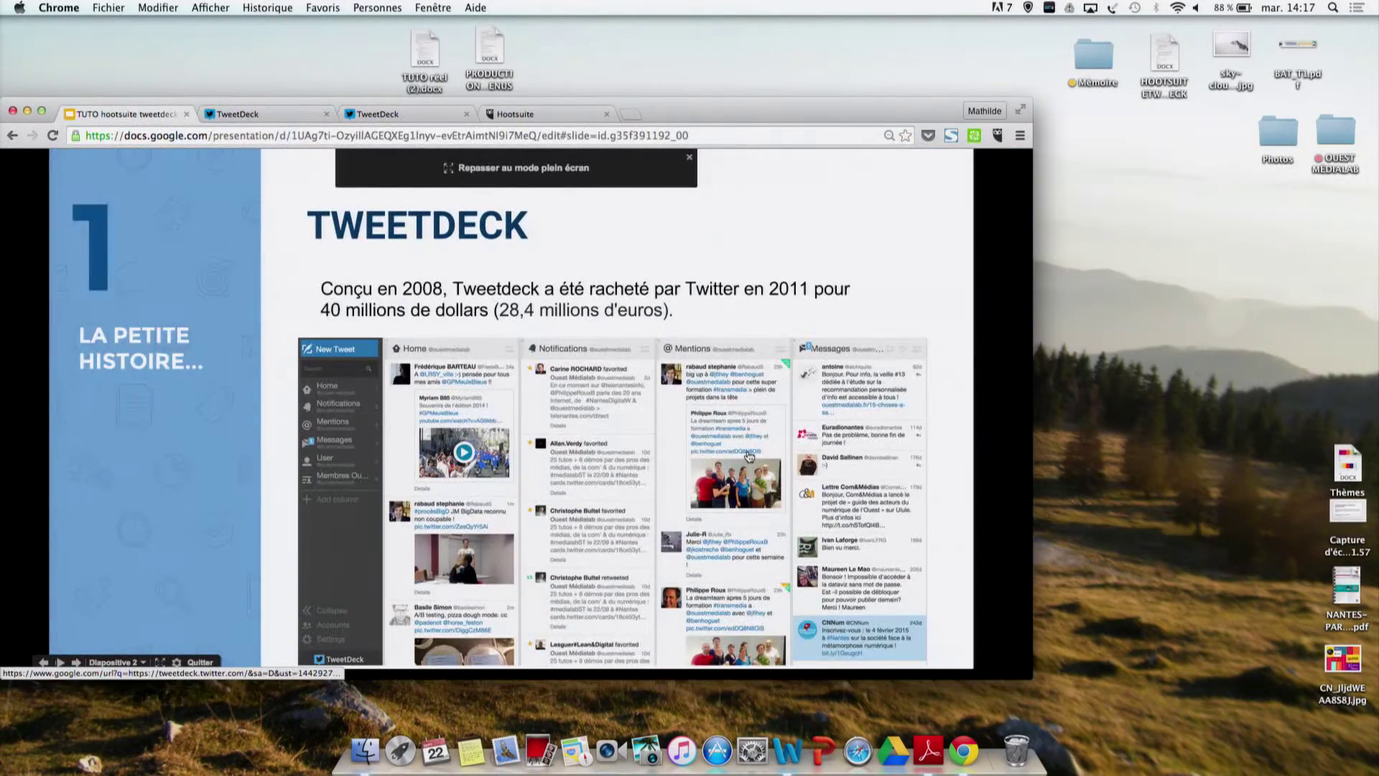
key("Right")
key("Right")
key("Right")
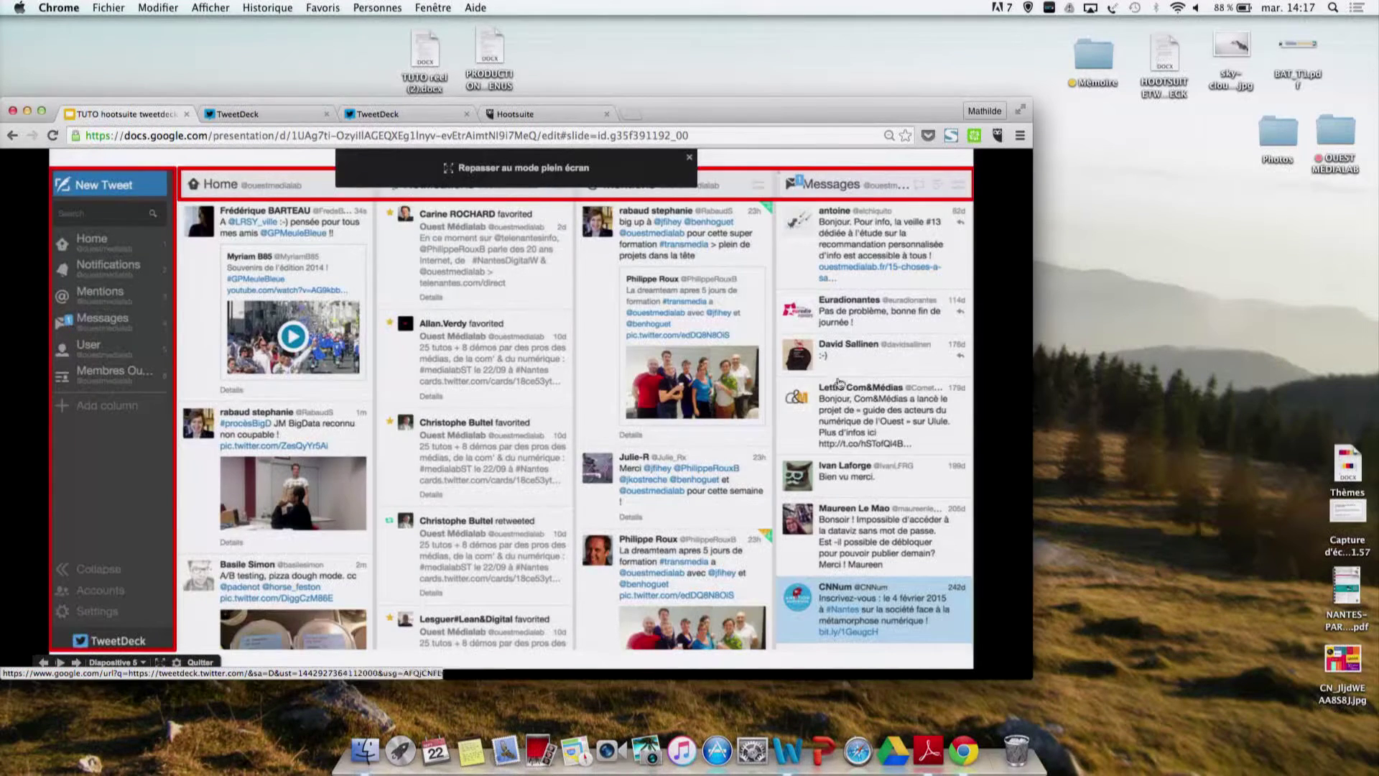
left_click(865, 379)
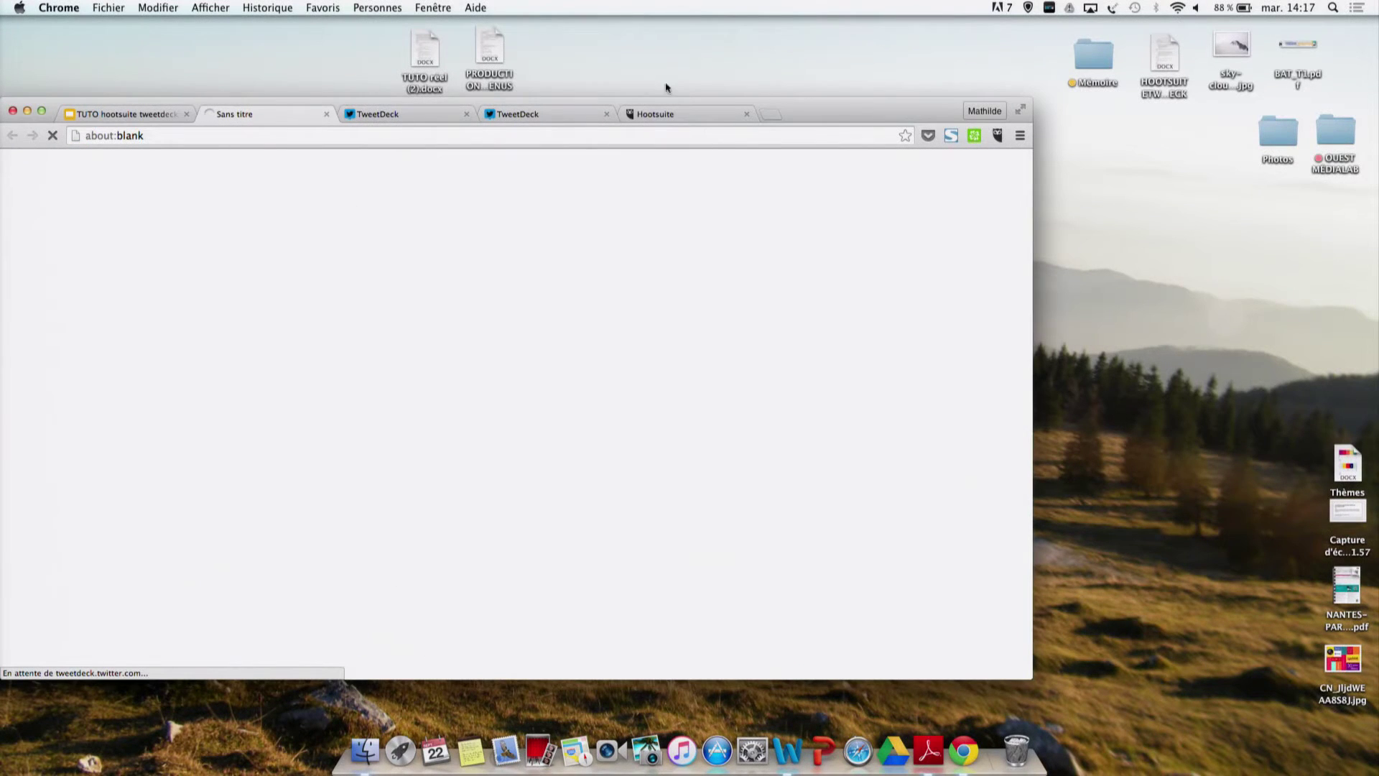
left_click(1019, 108)
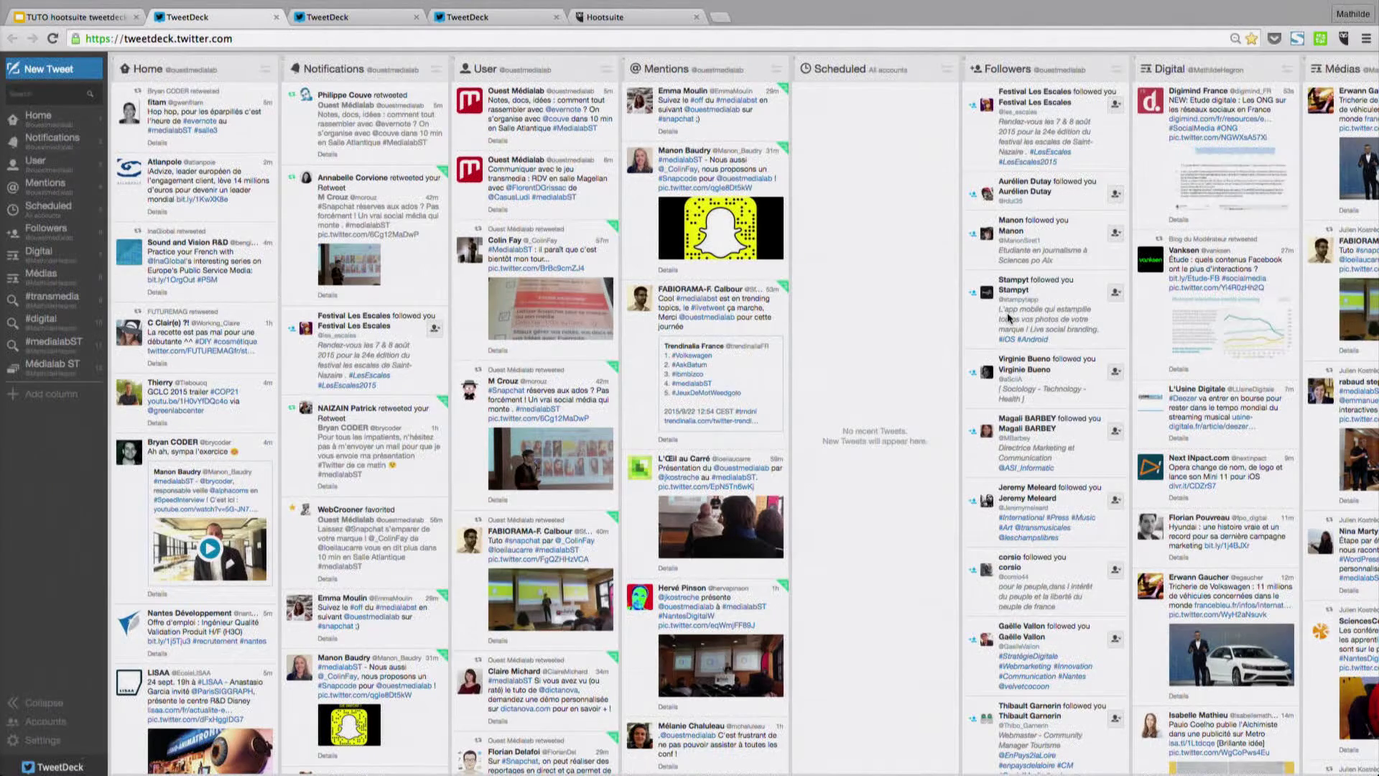
Look through the dashboard columns from Home to Médias and enlarge the page zoom to 125%.
key("super+plus")
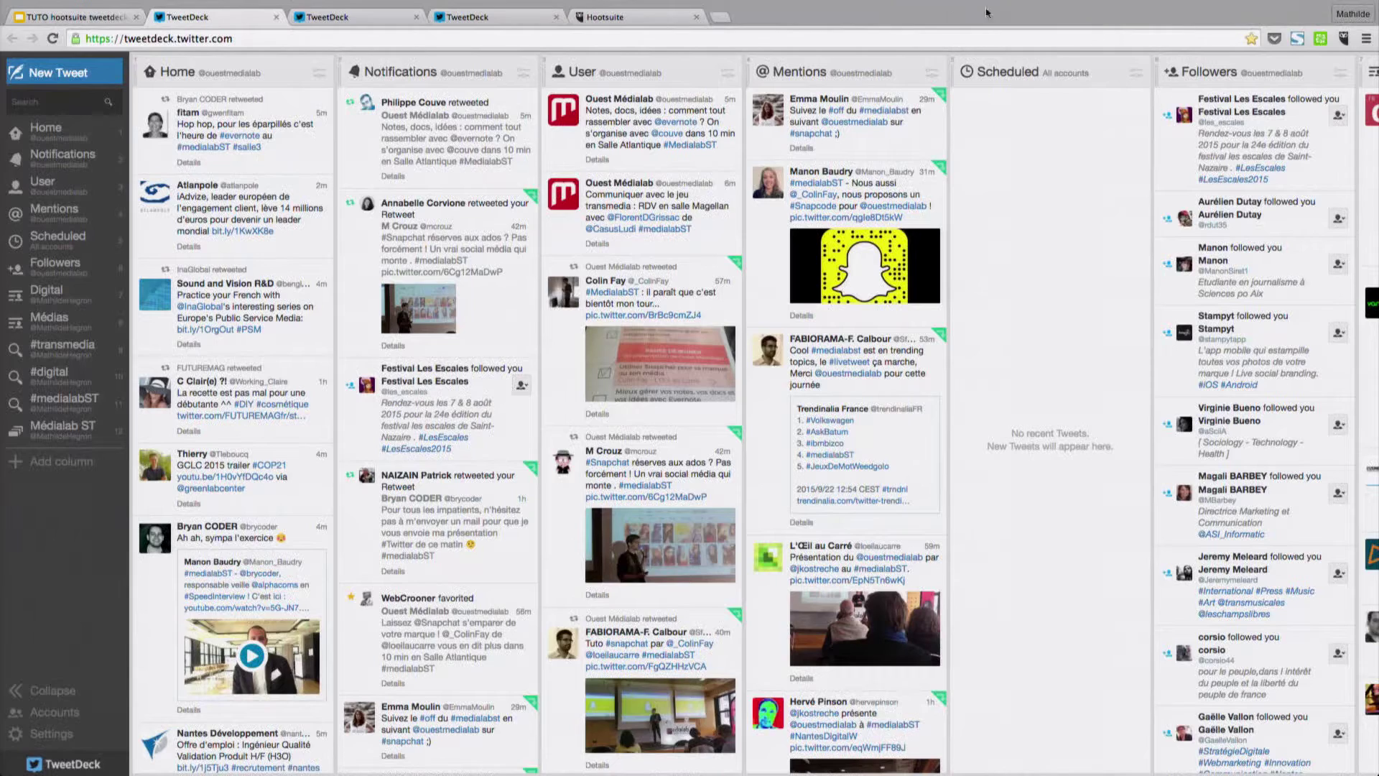
key("super+plus")
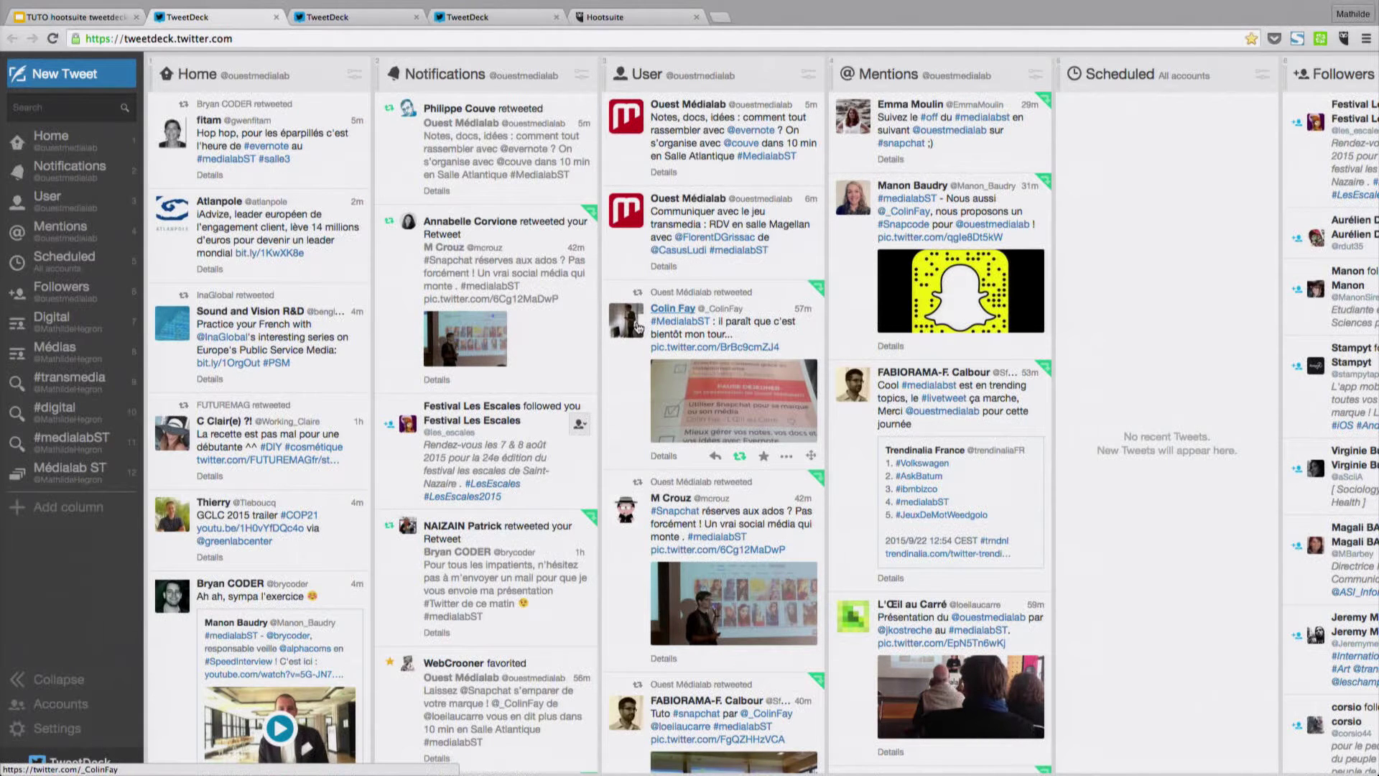
scroll(1053, 266, "right", 7)
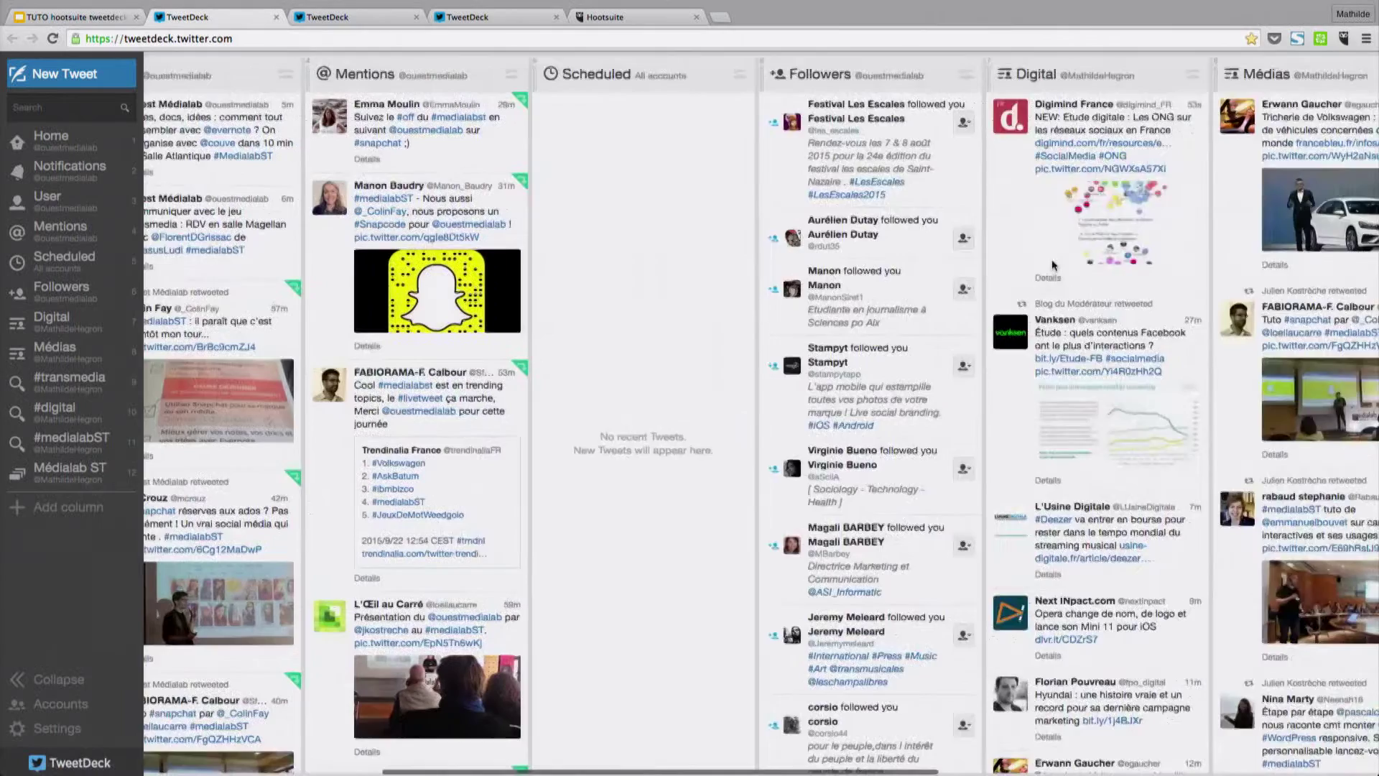
scroll(1053, 265, "left", 4)
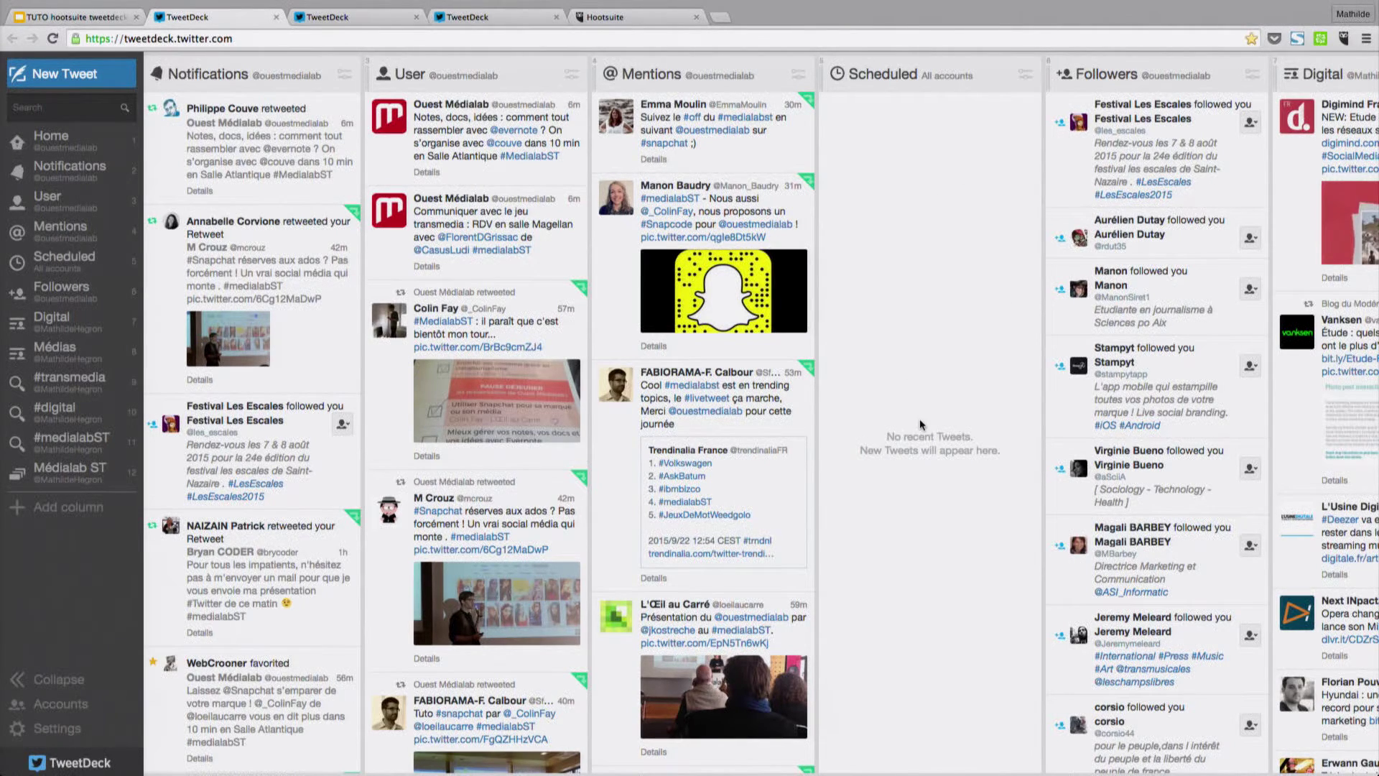
scroll(918, 427, "right", 4)
scroll(922, 425, "right", 2)
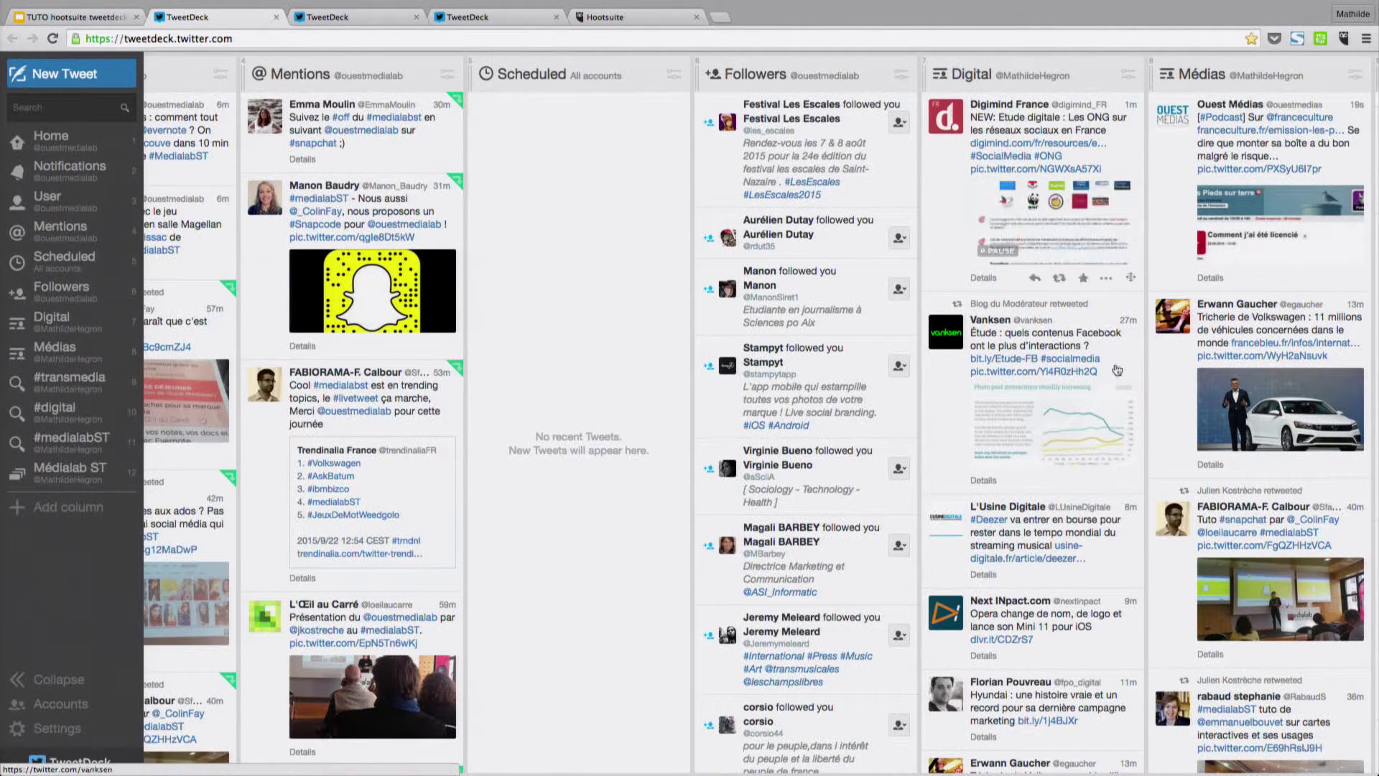
scroll(1050, 273, "left", 10)
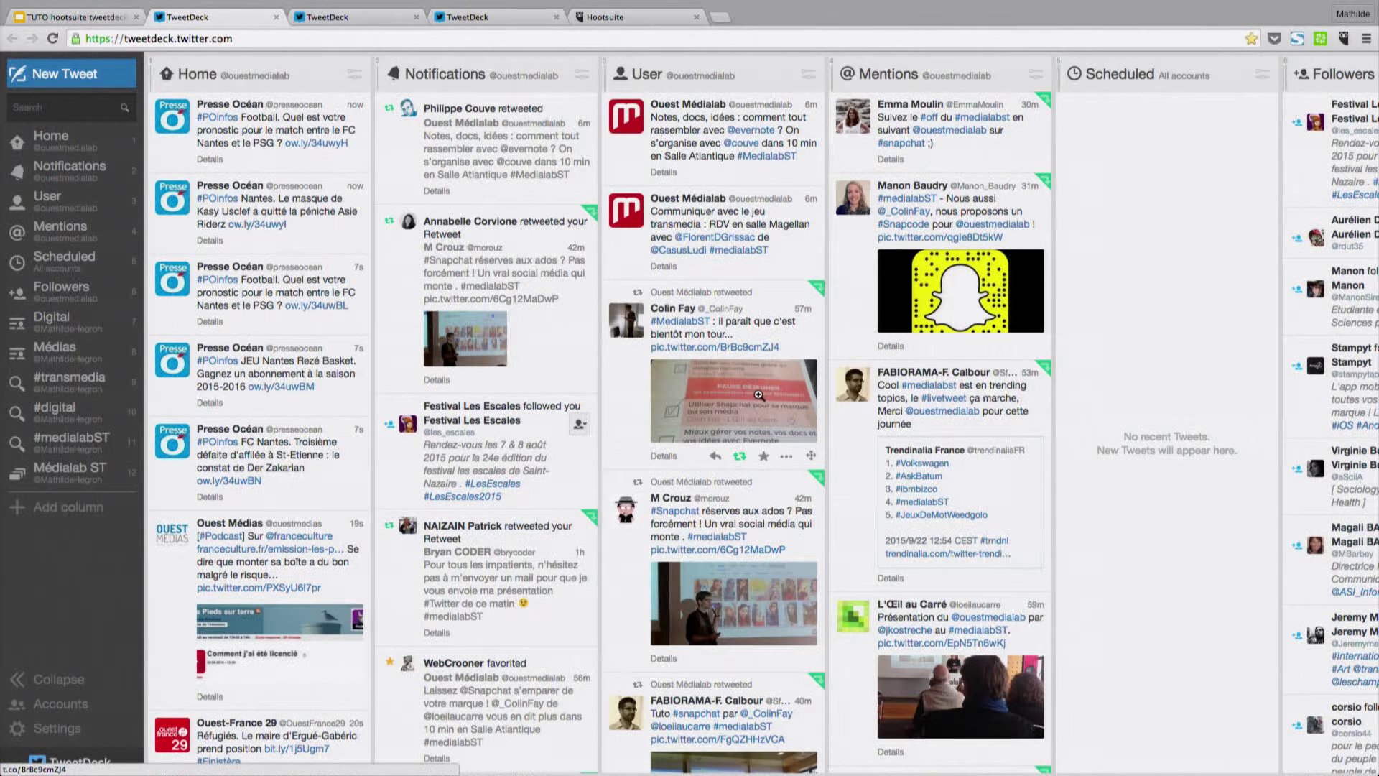
key("super+plus")
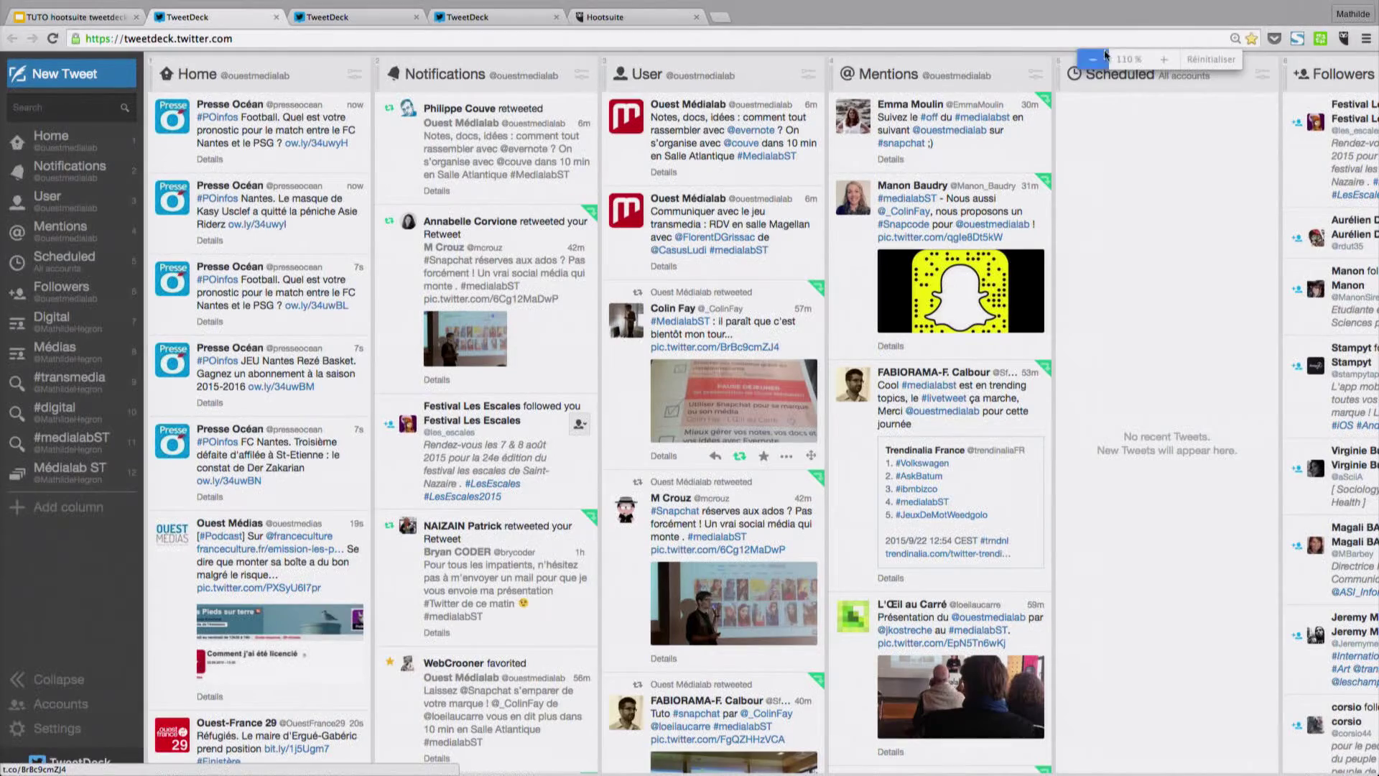
left_click(1163, 62)
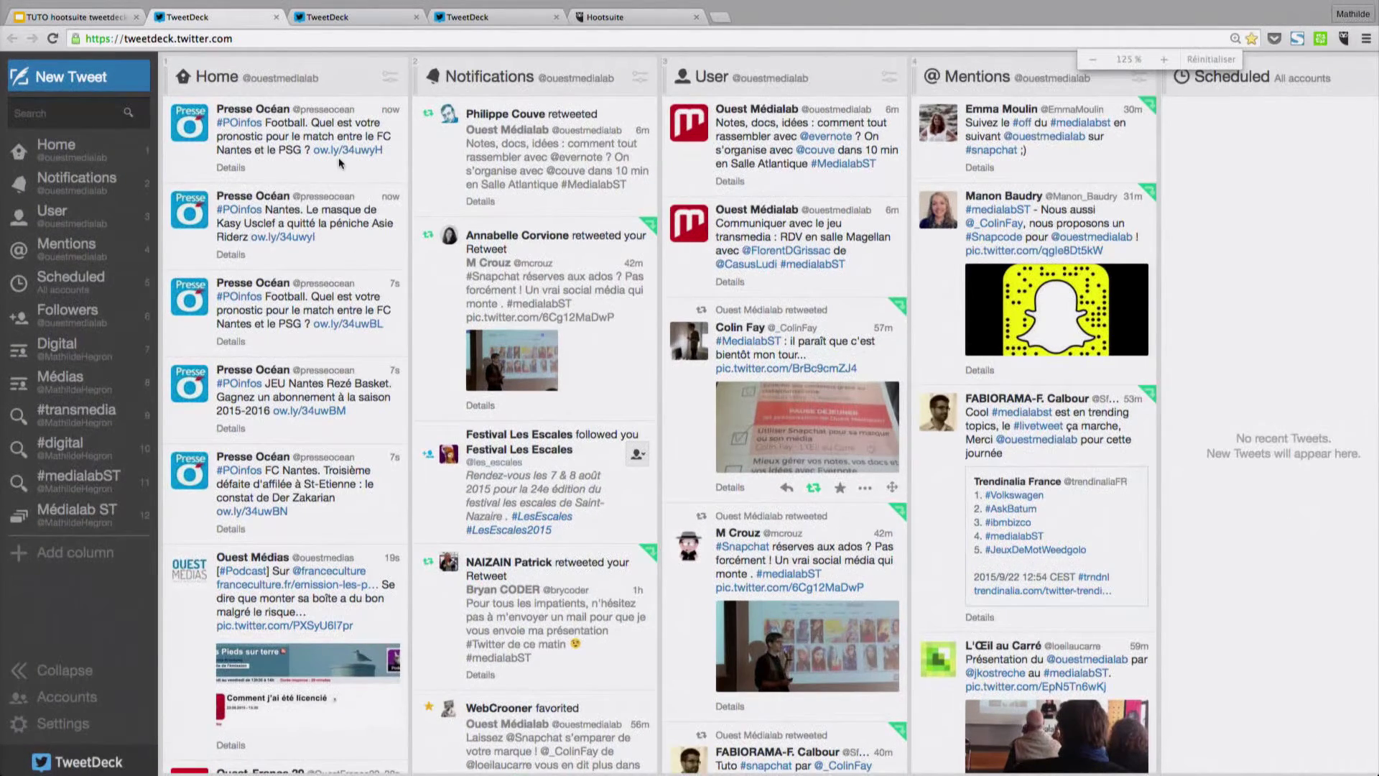
Examine the details of the first tweet in the Notifications column and its option to follow the author from other accounts.
left_click(602, 208)
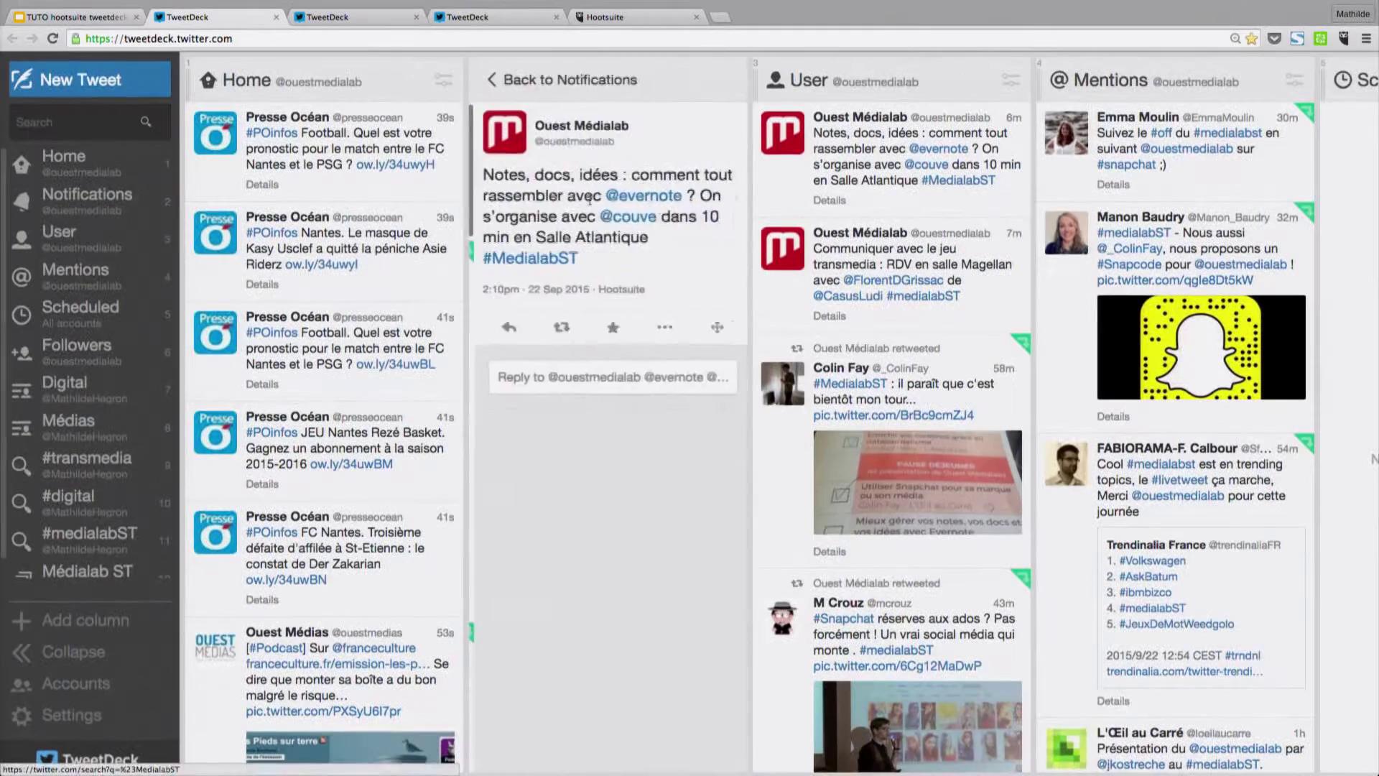
left_click(549, 80)
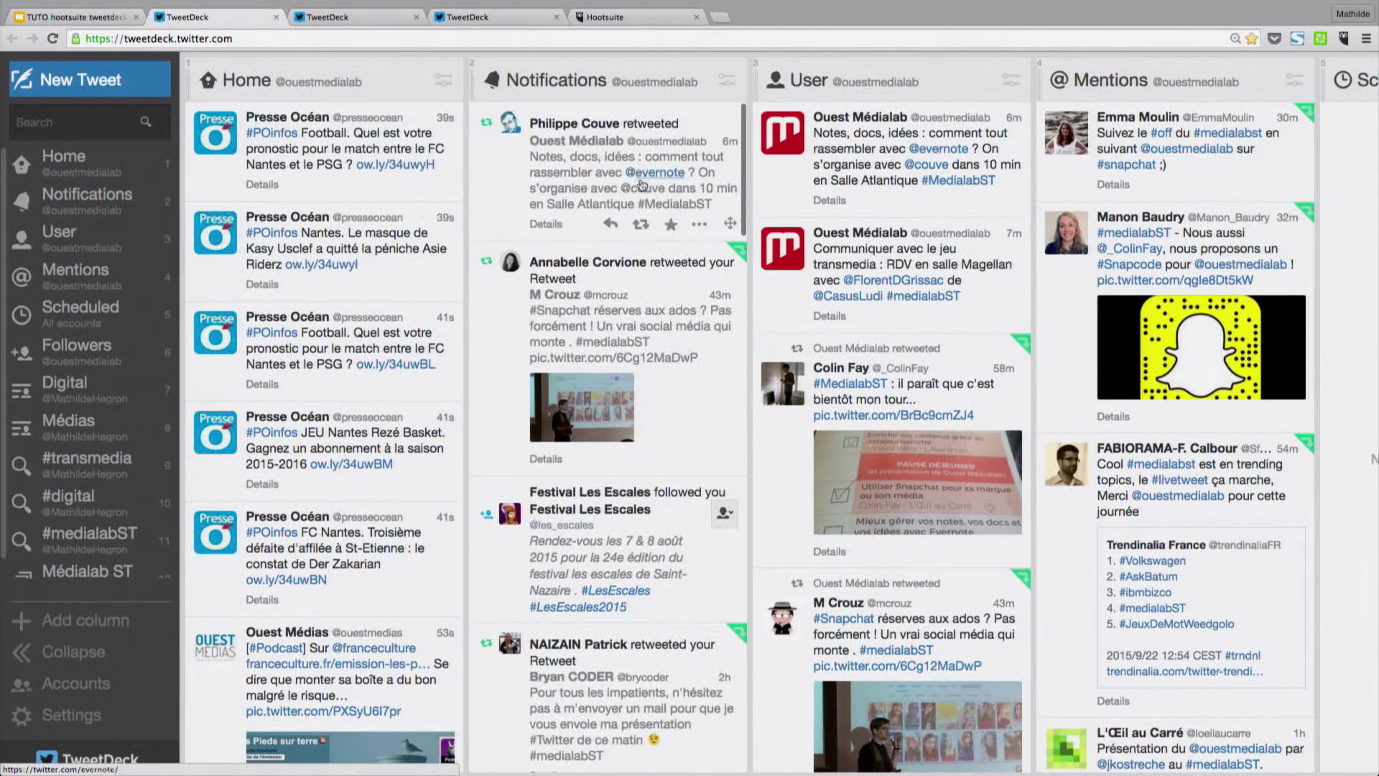
left_click(700, 226)
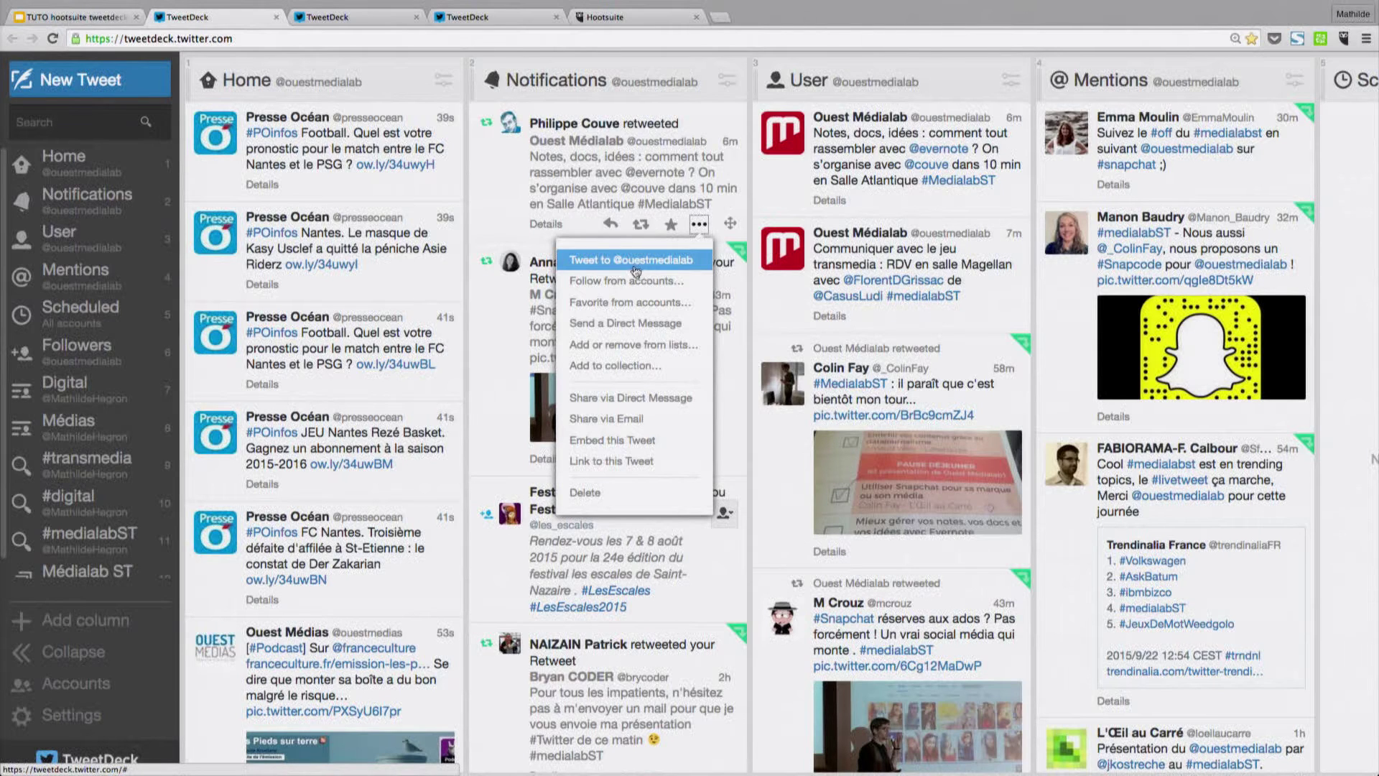
left_click(645, 287)
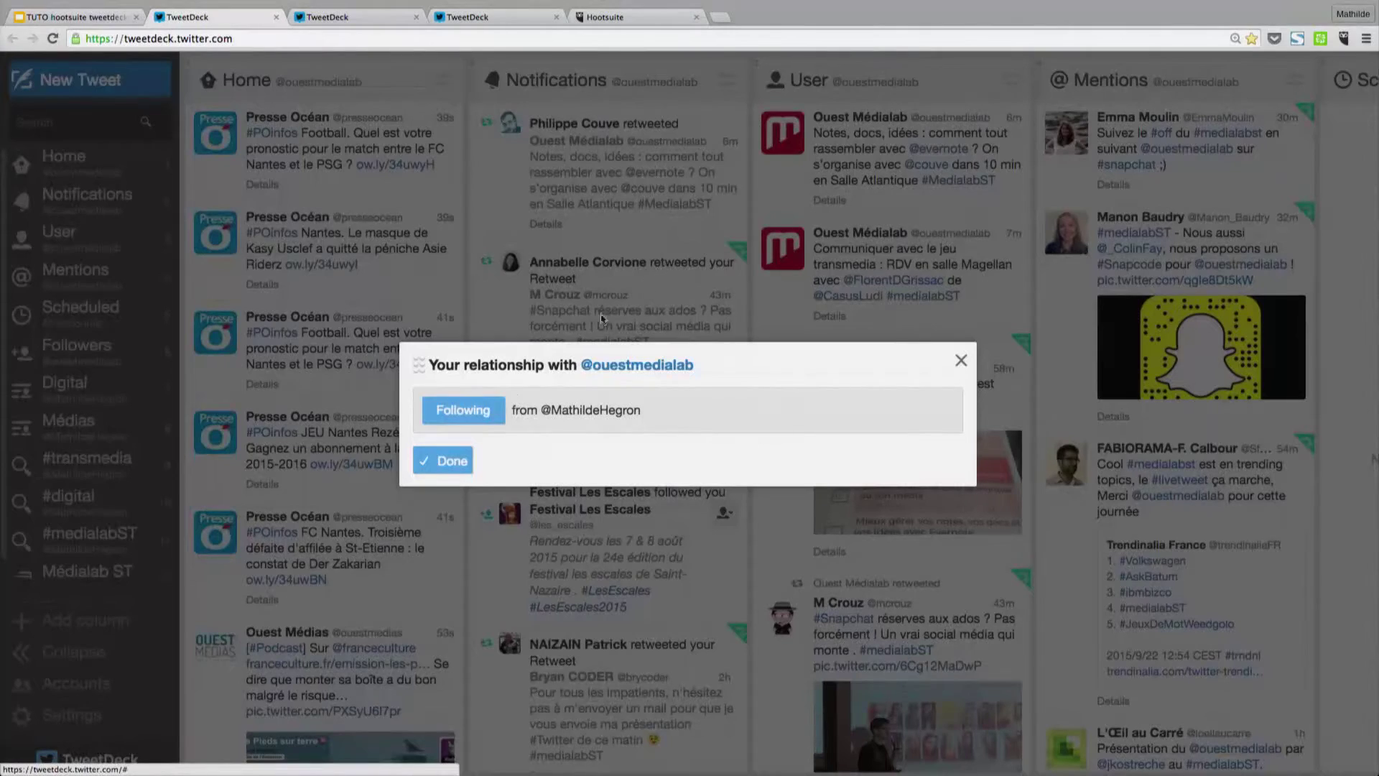
left_click(961, 360)
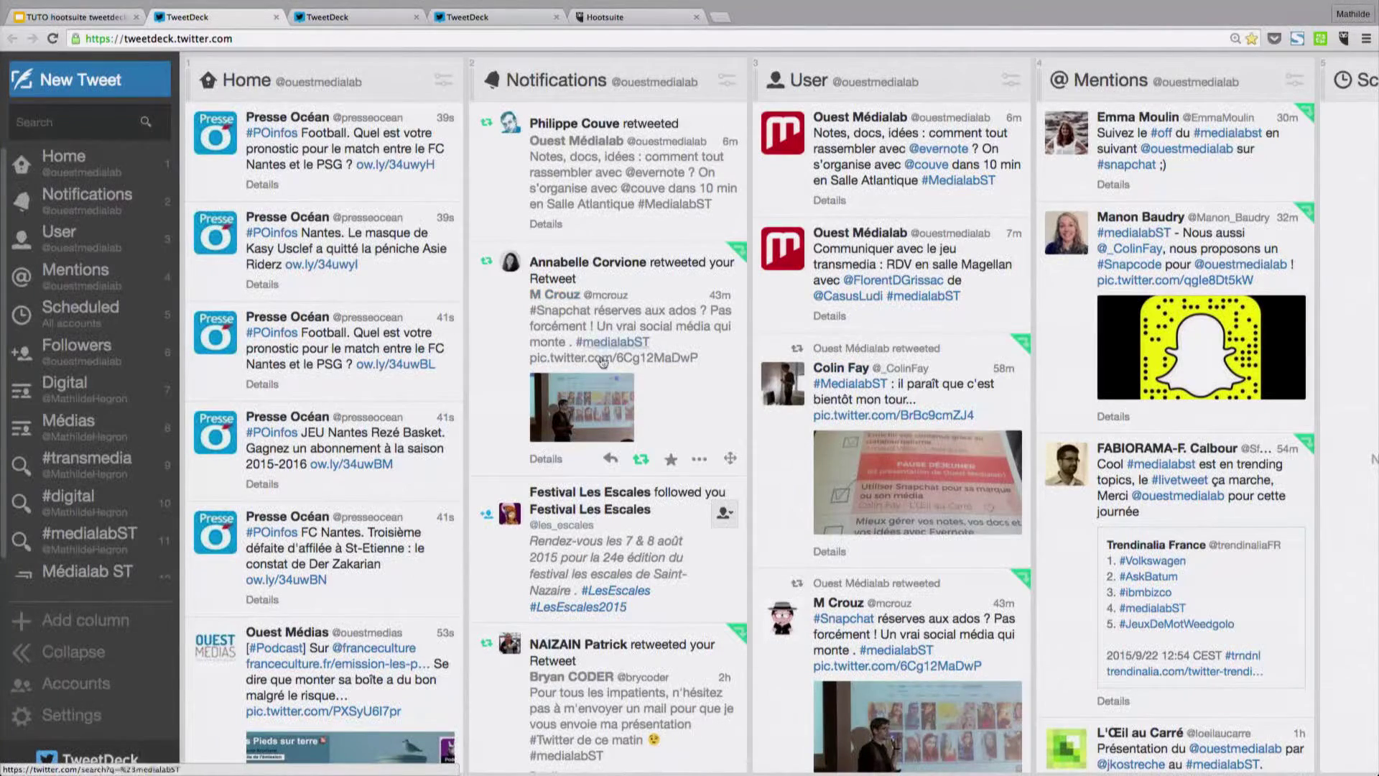
Review the full list of additional actions for the retweeted Snapchat tweet in the Notifications column, and close it.
left_click(698, 458)
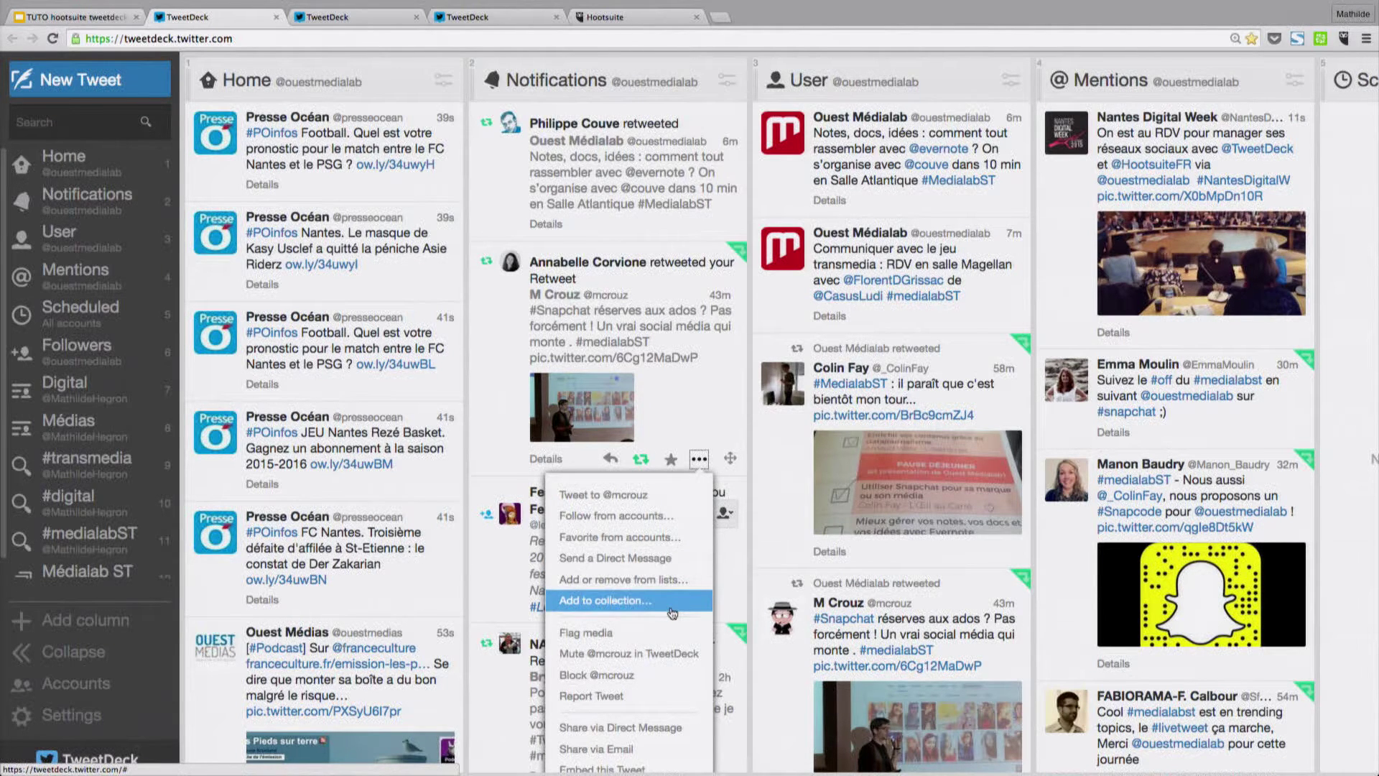
scroll(653, 627, "down", 3)
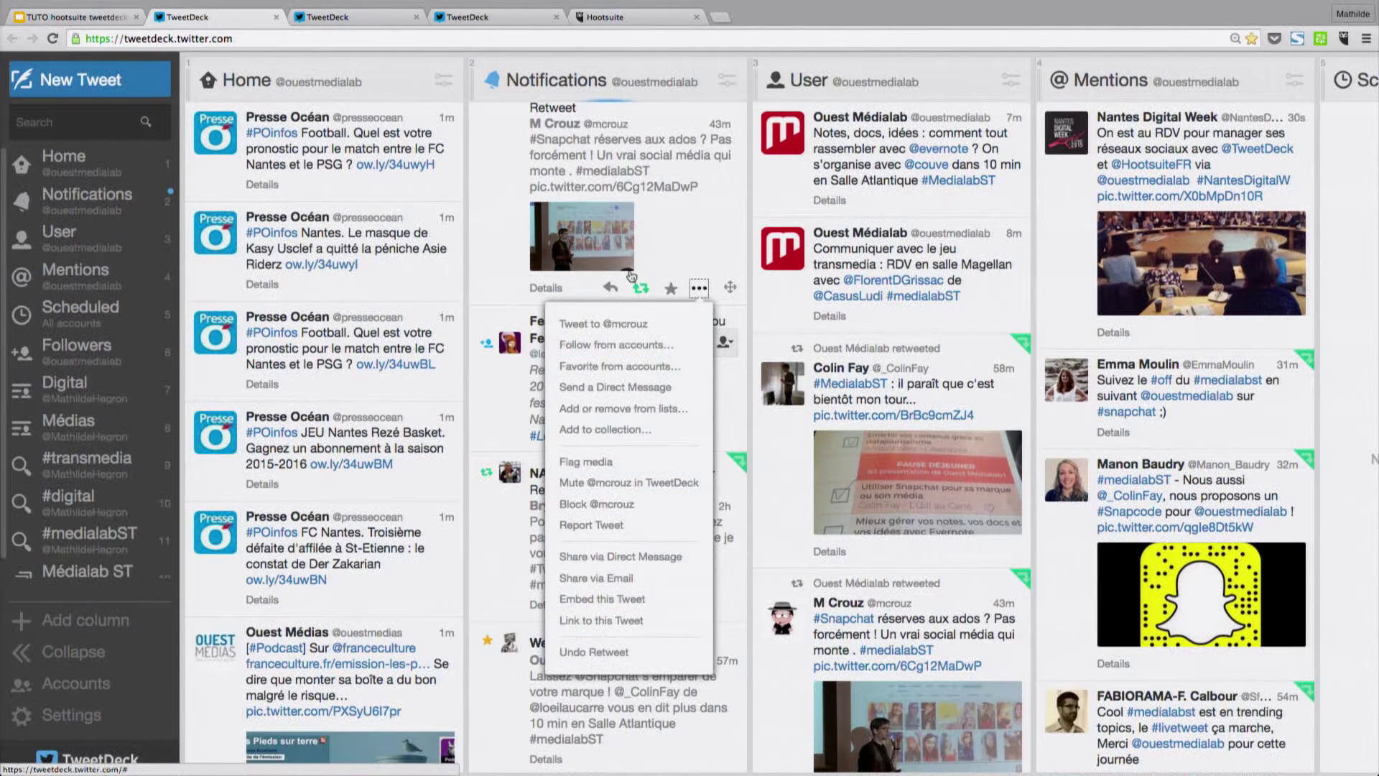
left_click(718, 238)
left_click(503, 79)
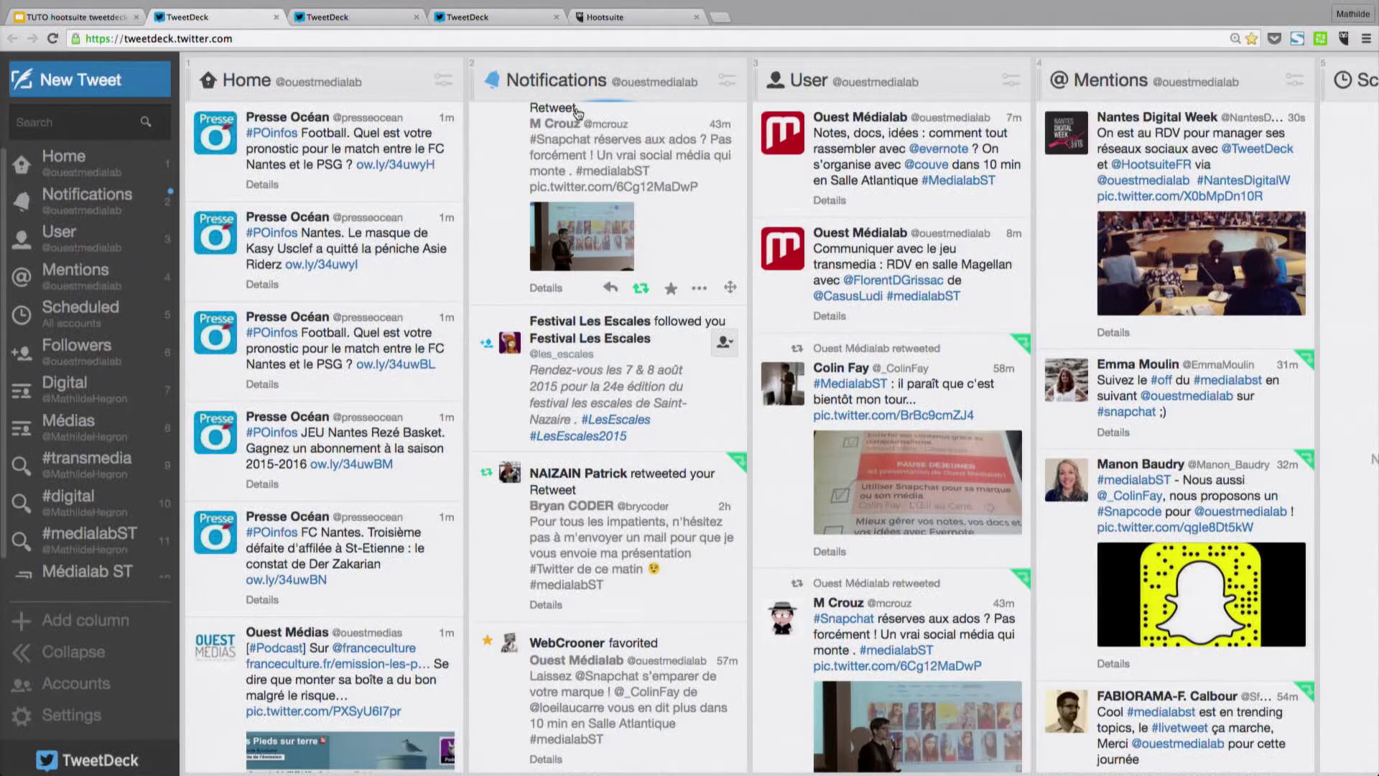
Switch back to the presentation and advance past the "Pour la veille" slide.
left_click(96, 32)
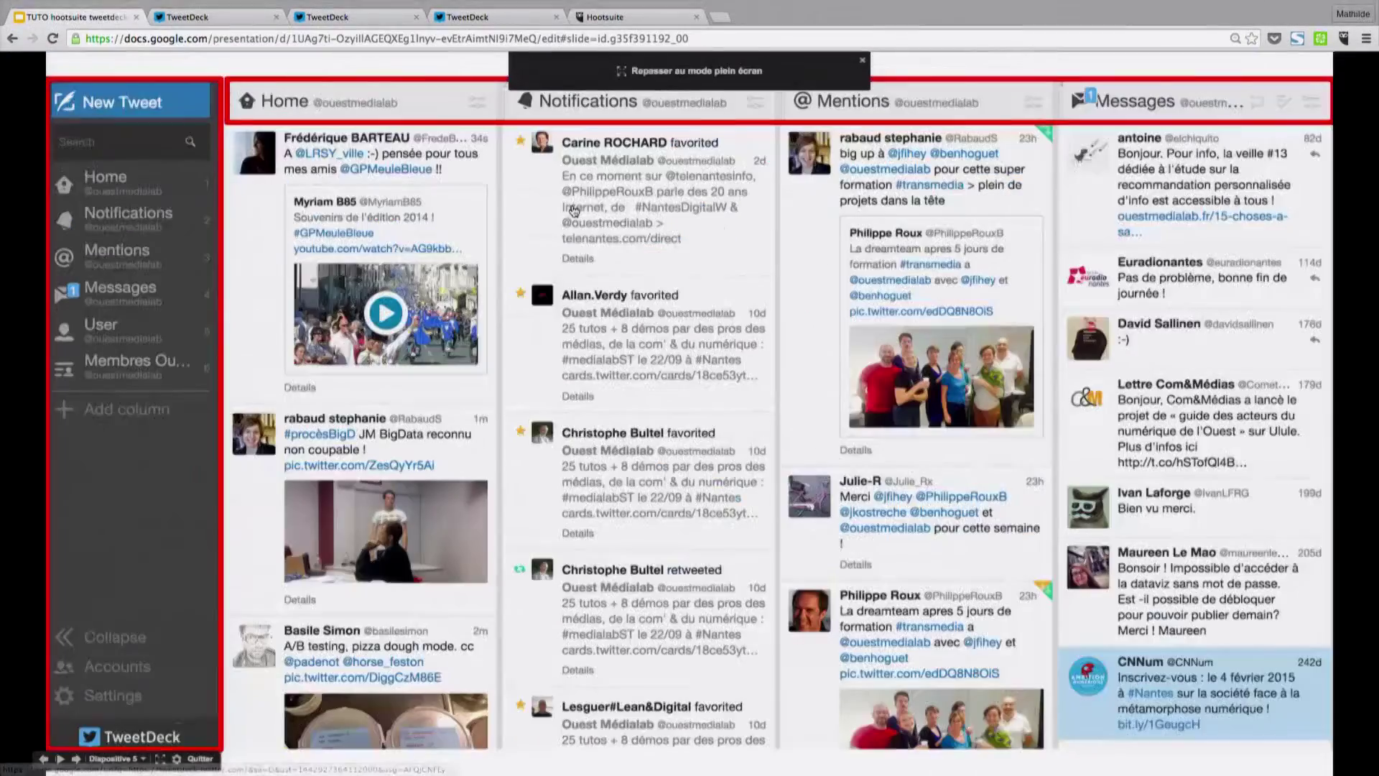
key("Right")
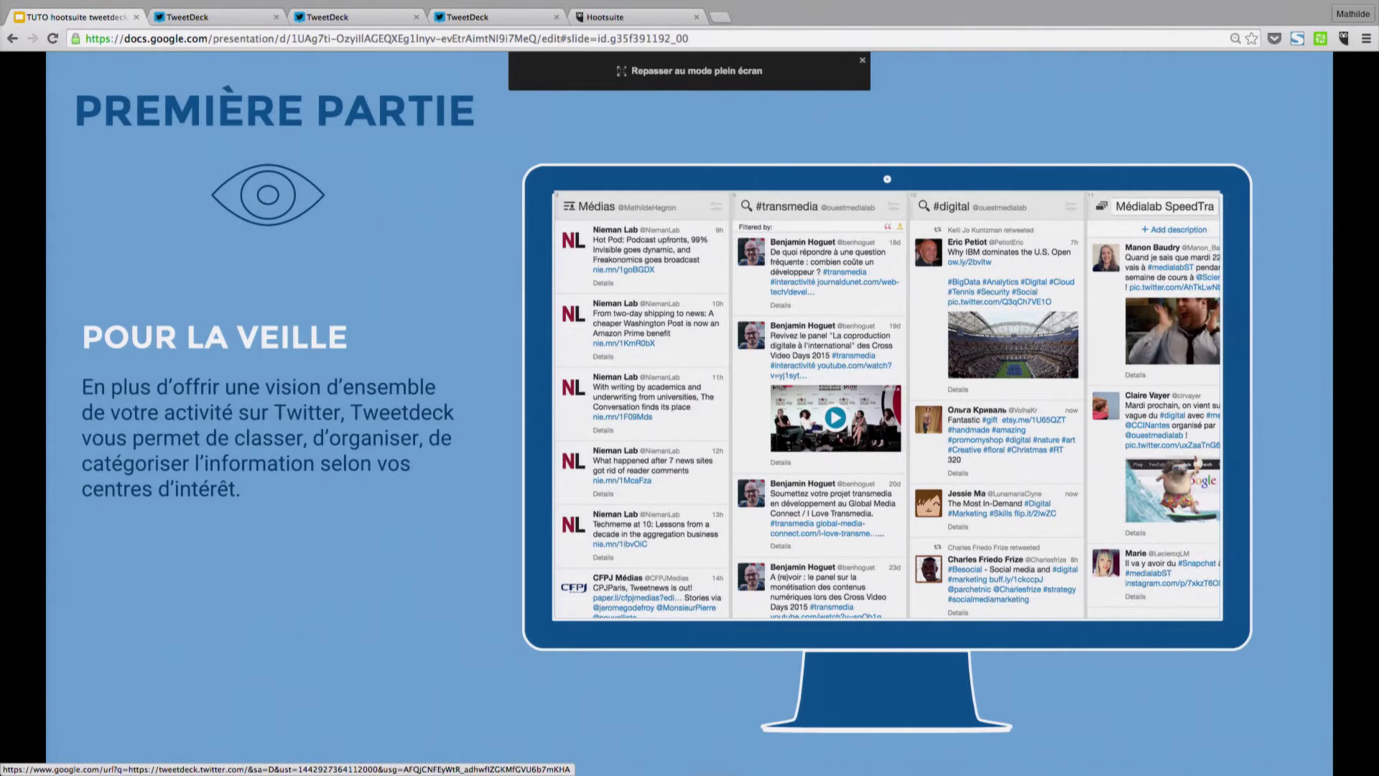
key("Right")
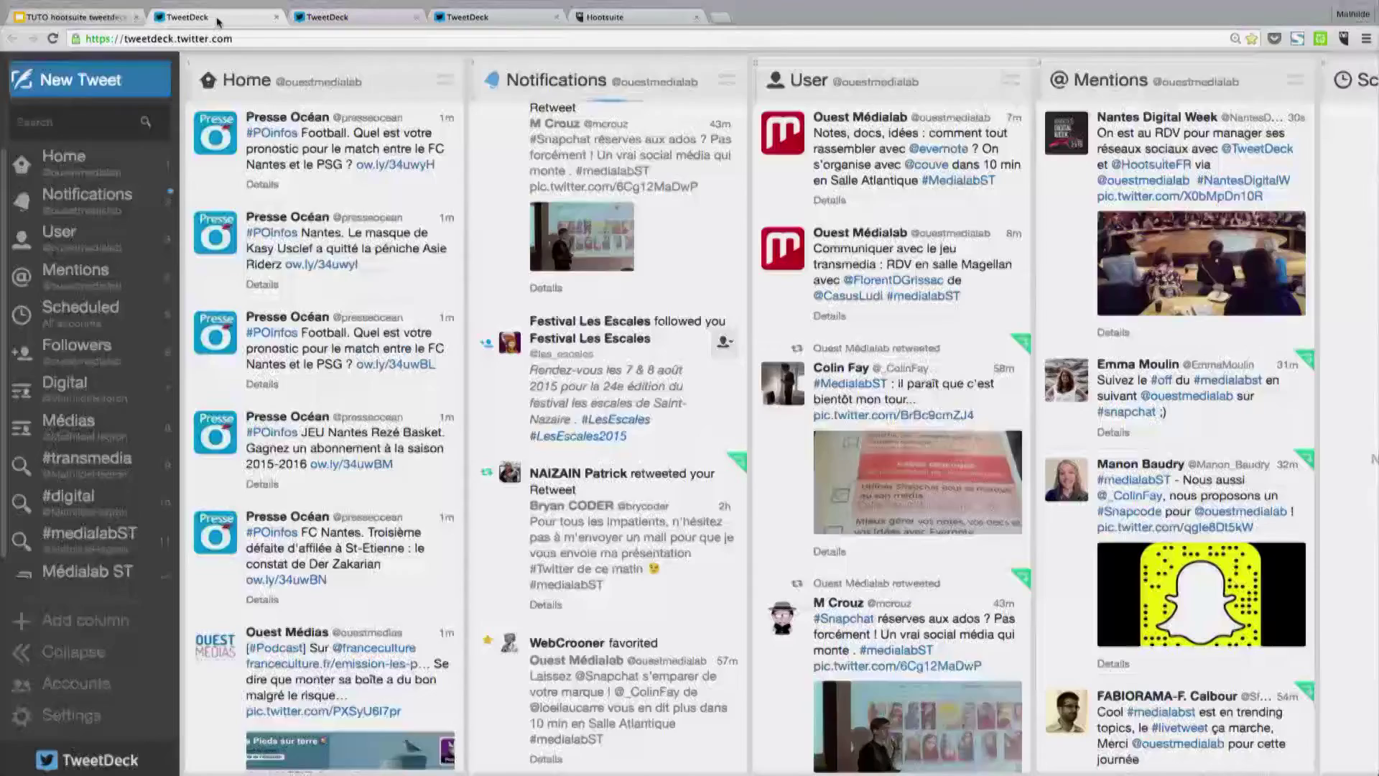
Switch to TweetDeck and add a column for the Membres Ouest Médialab list.
left_click(212, 17)
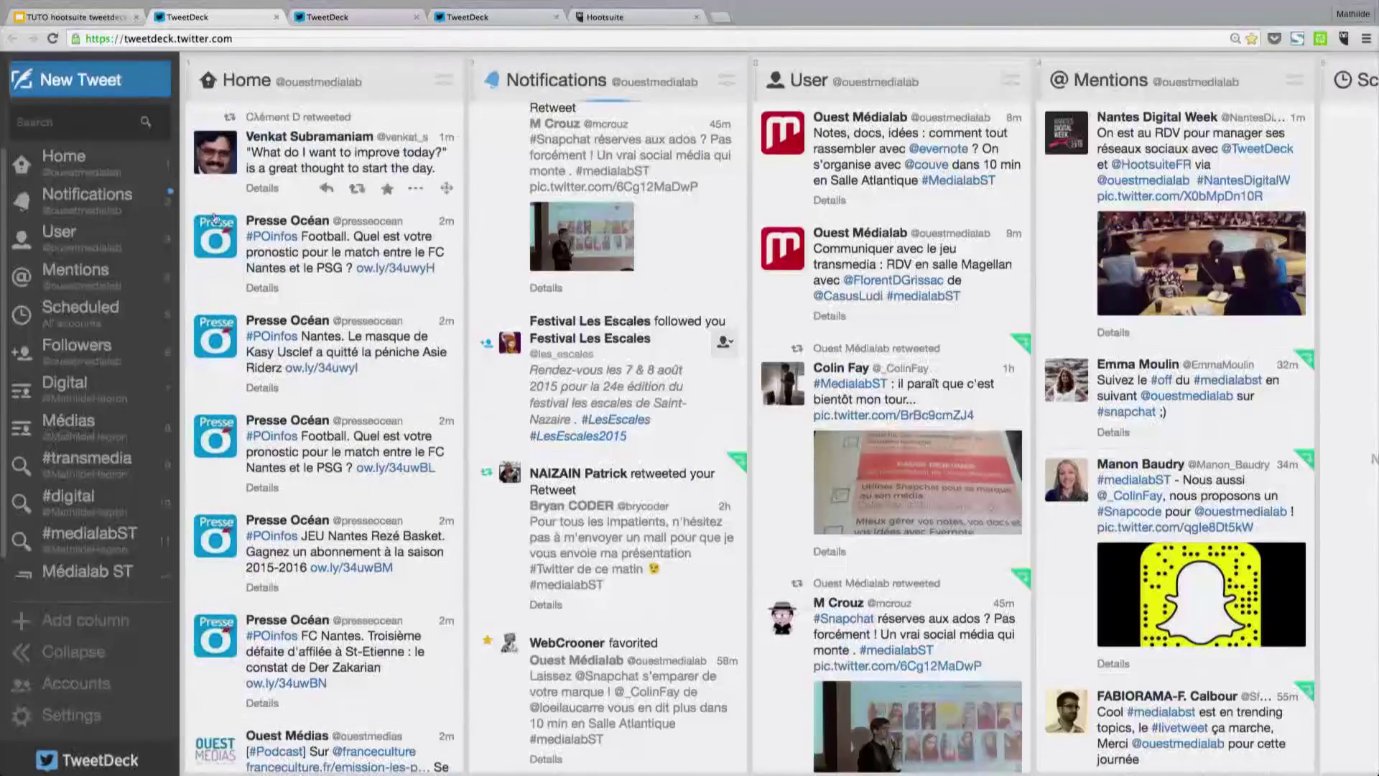
left_click(115, 619)
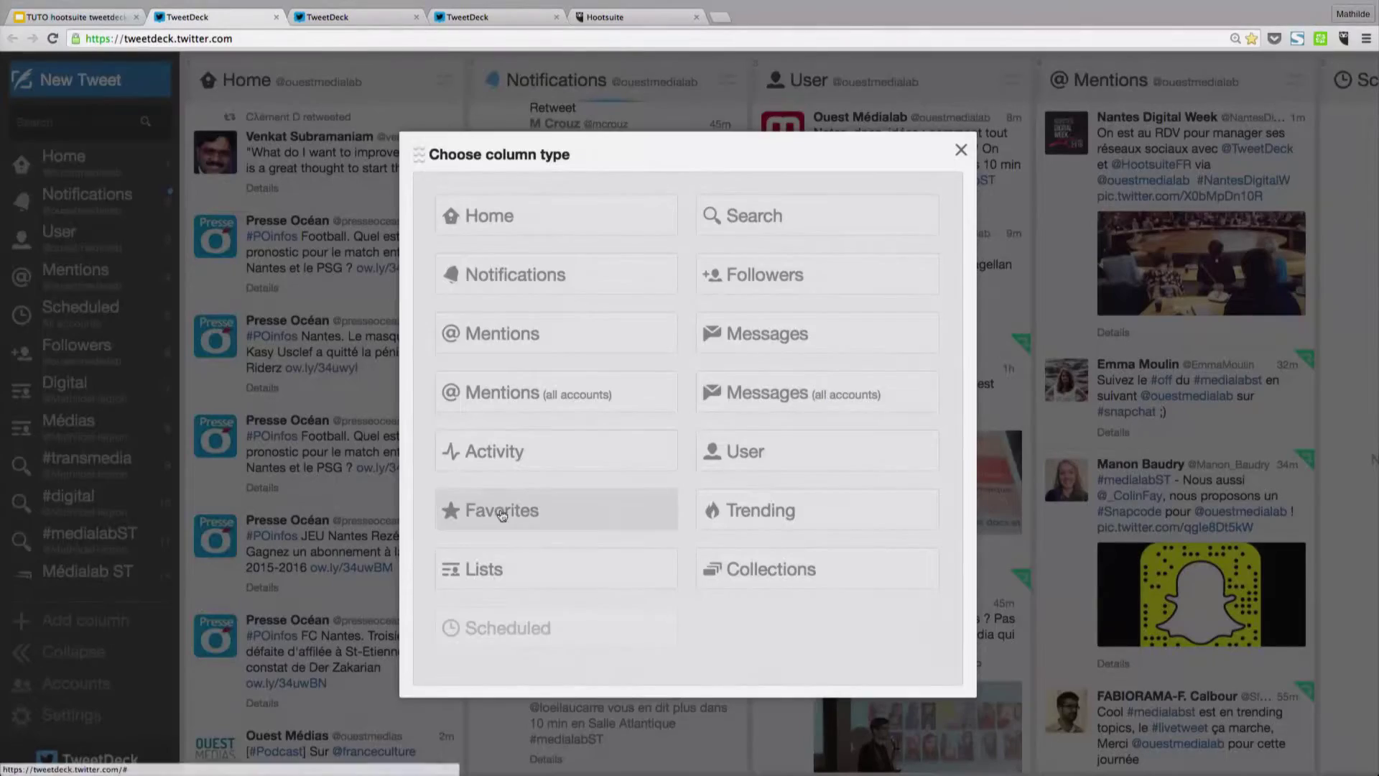
left_click(496, 568)
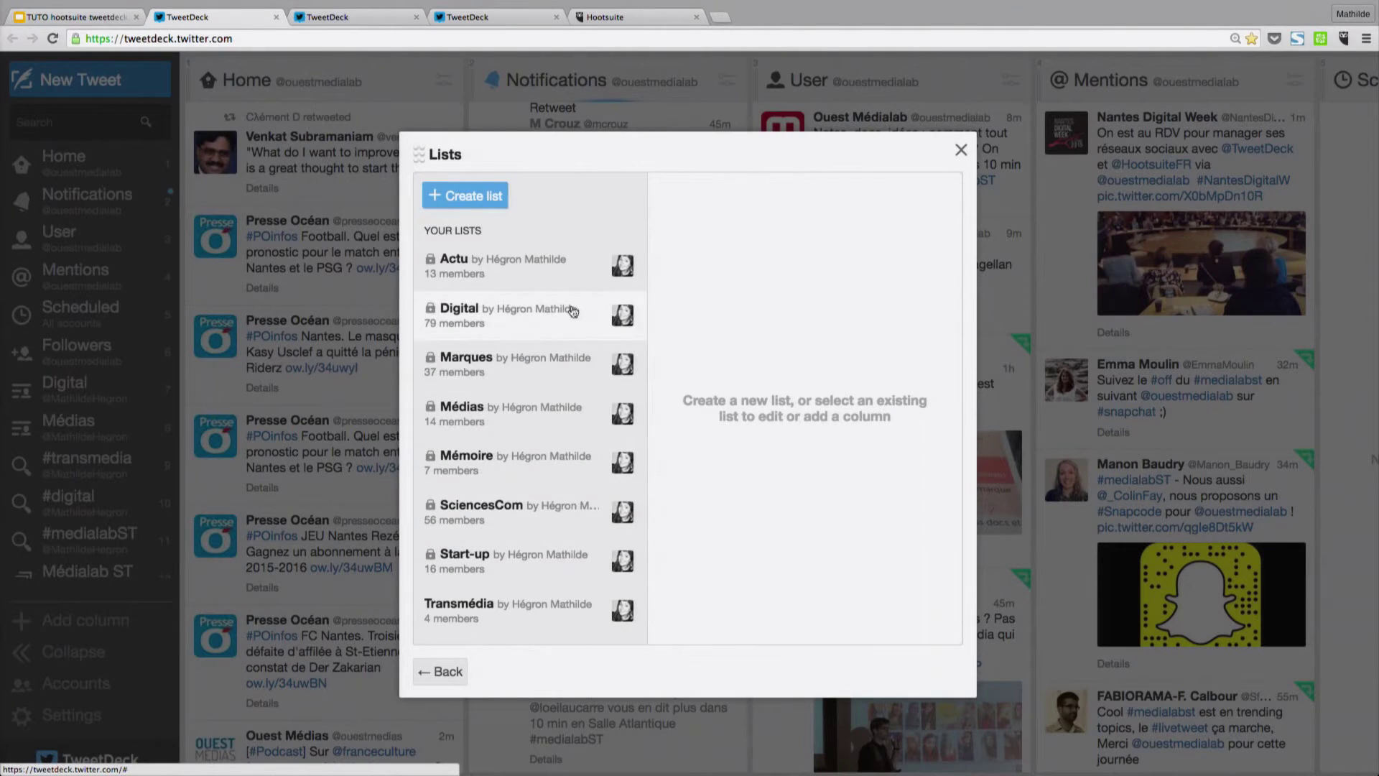
scroll(616, 309, "down", 3)
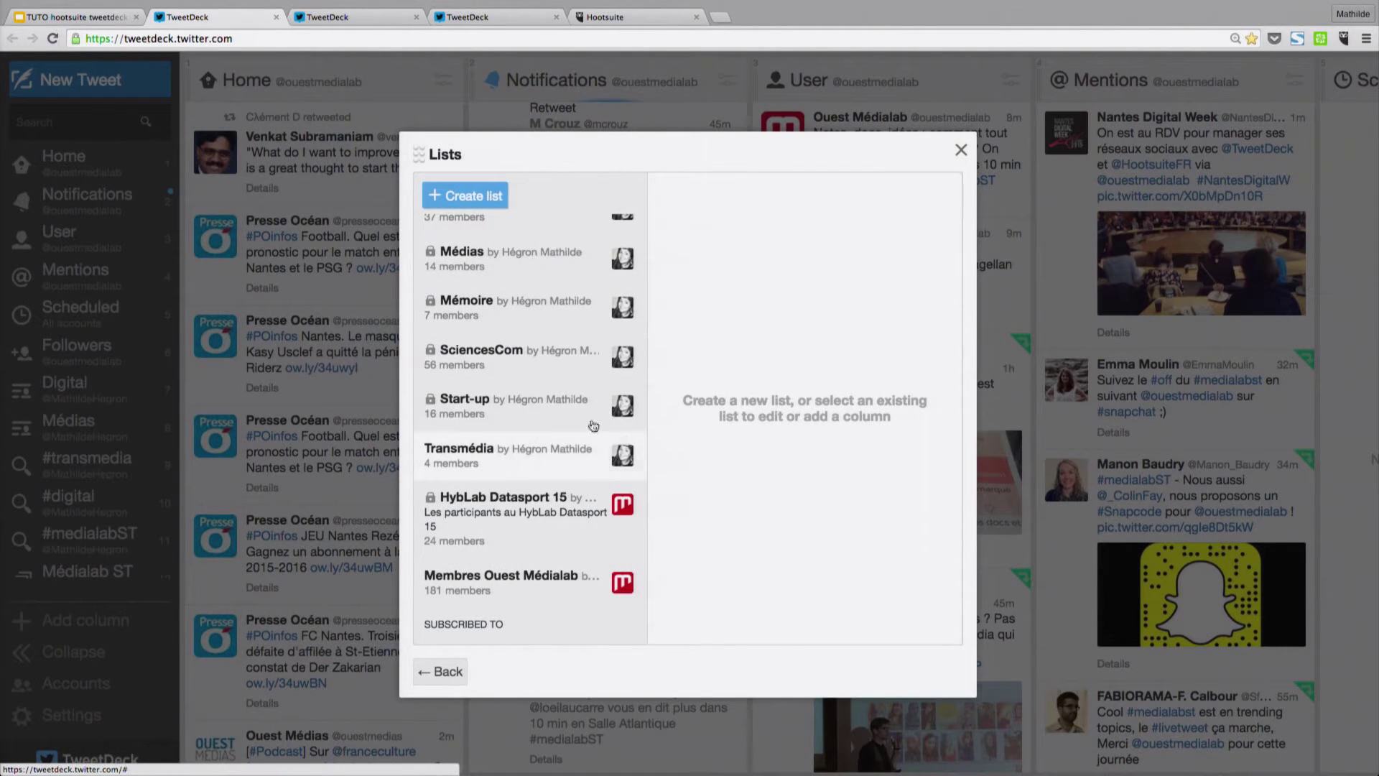
scroll(511, 302, "up", 3)
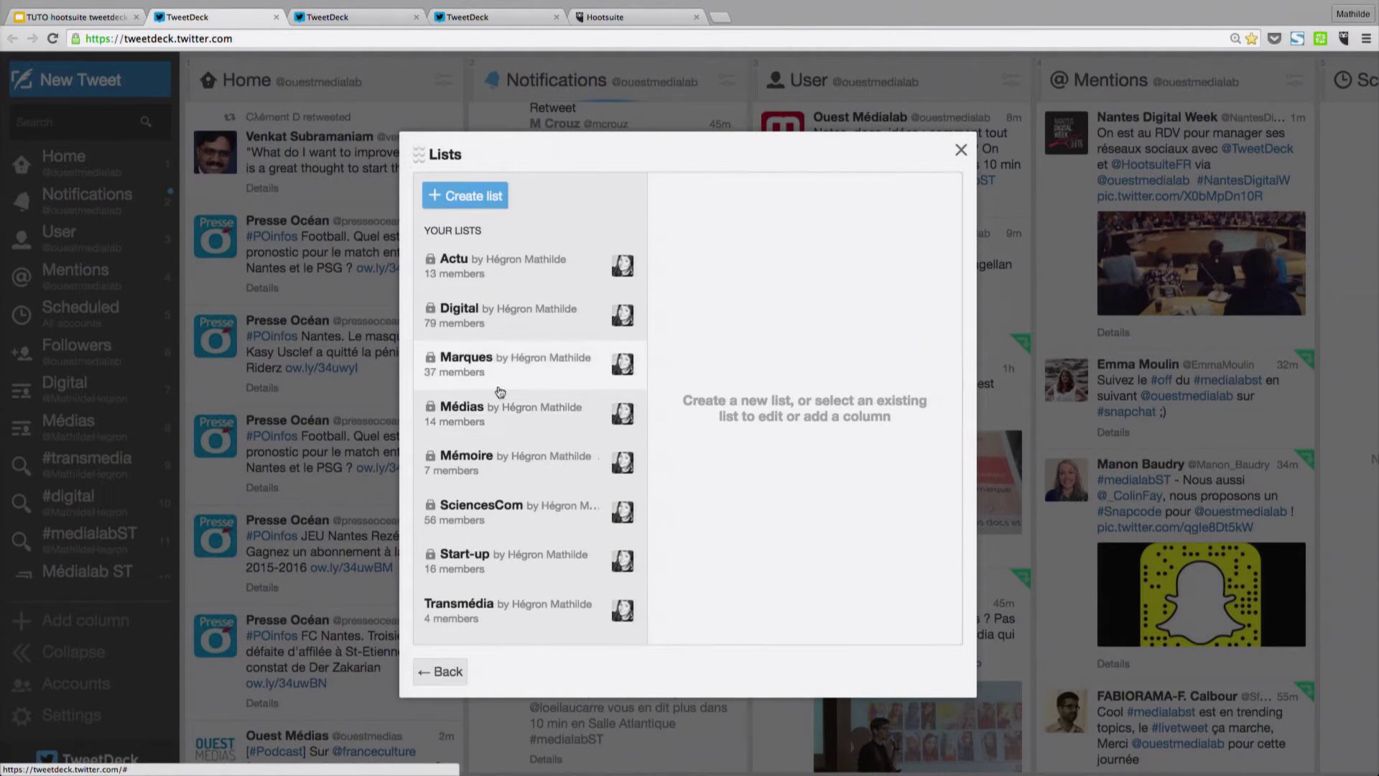
scroll(530, 445, "down", 3)
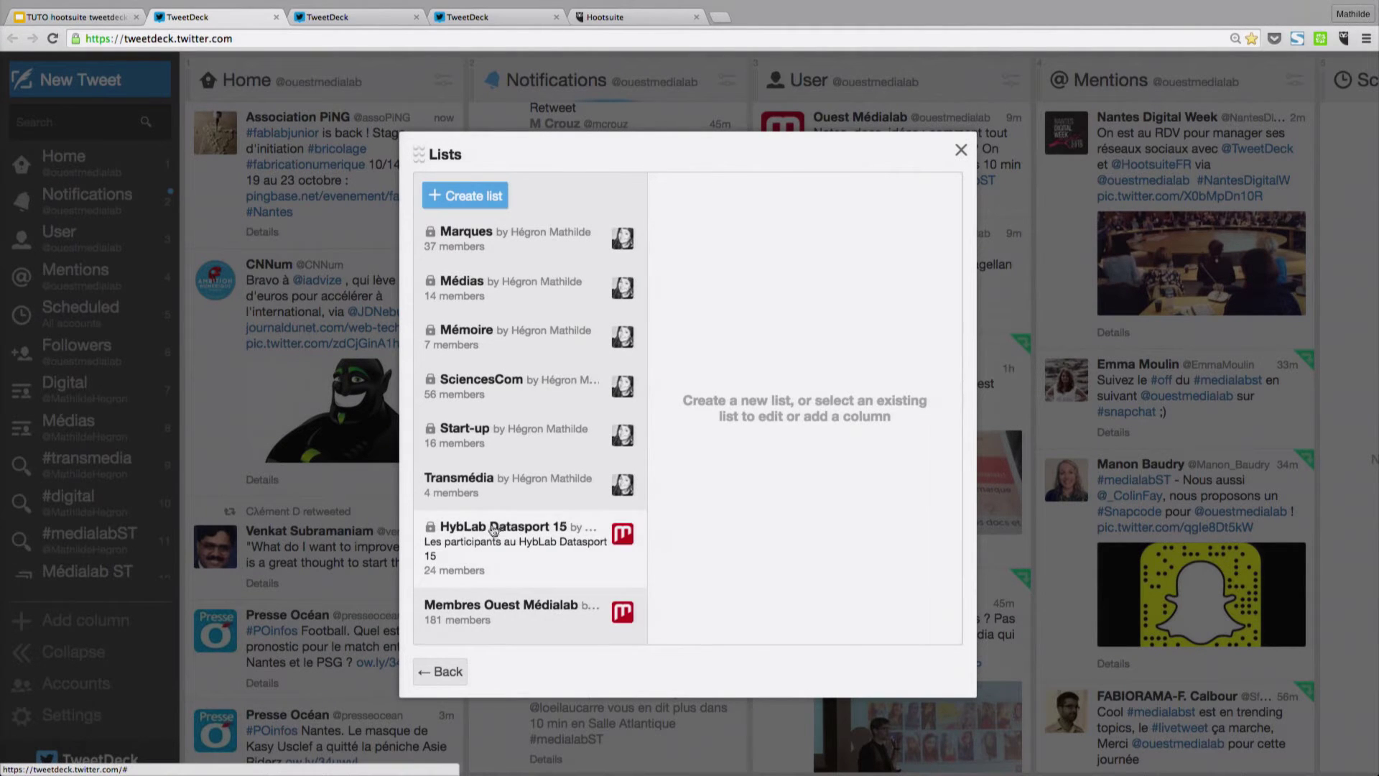
left_click(454, 630)
left_click(933, 672)
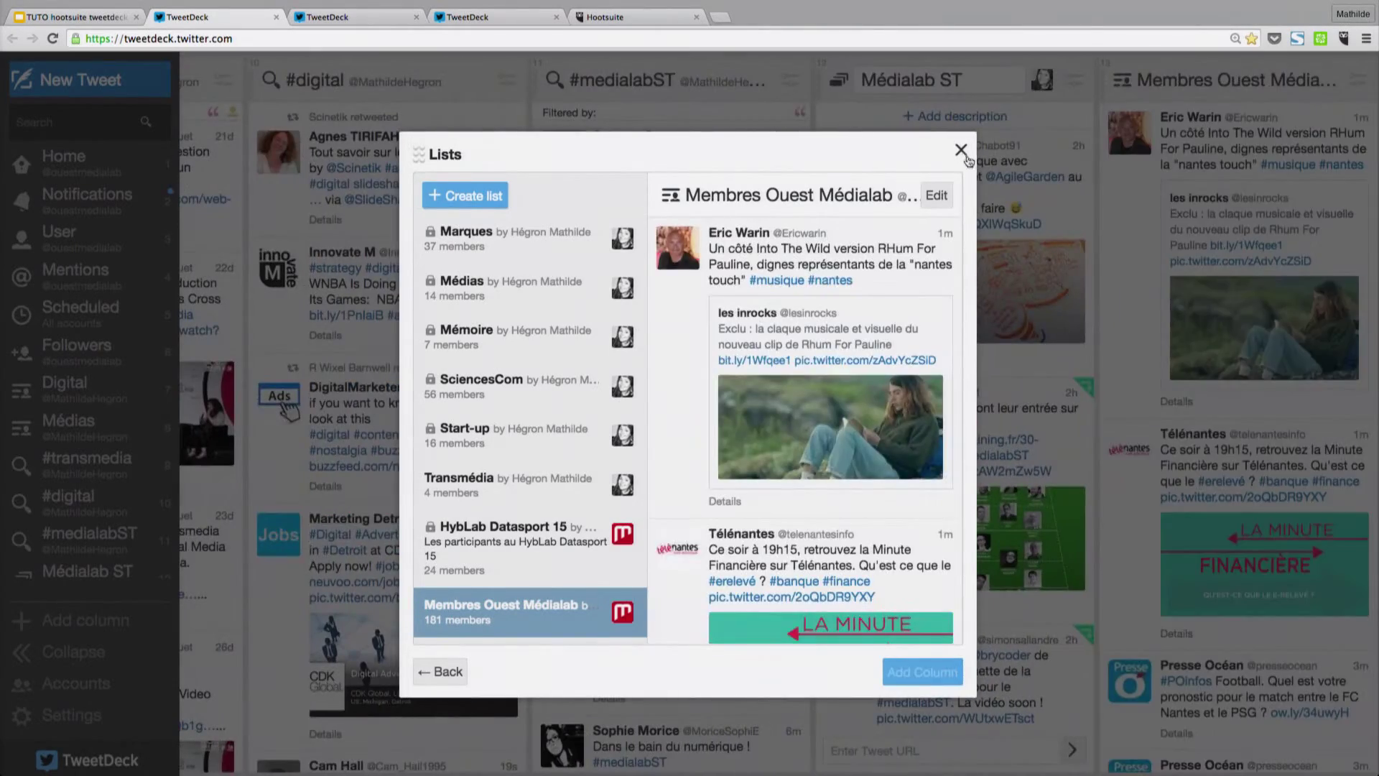
left_click(961, 149)
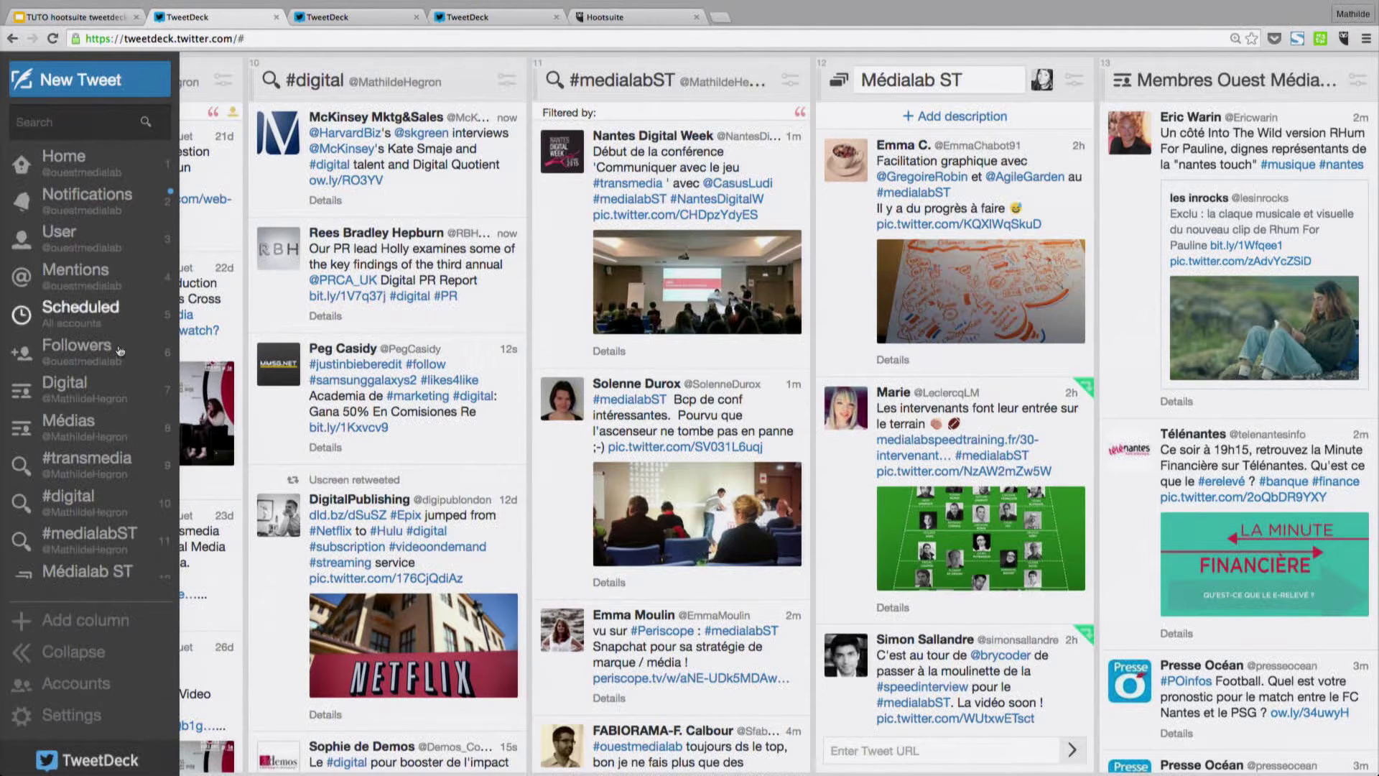
Start a new search column and run the recent search for #datajournalisme.
left_click(84, 619)
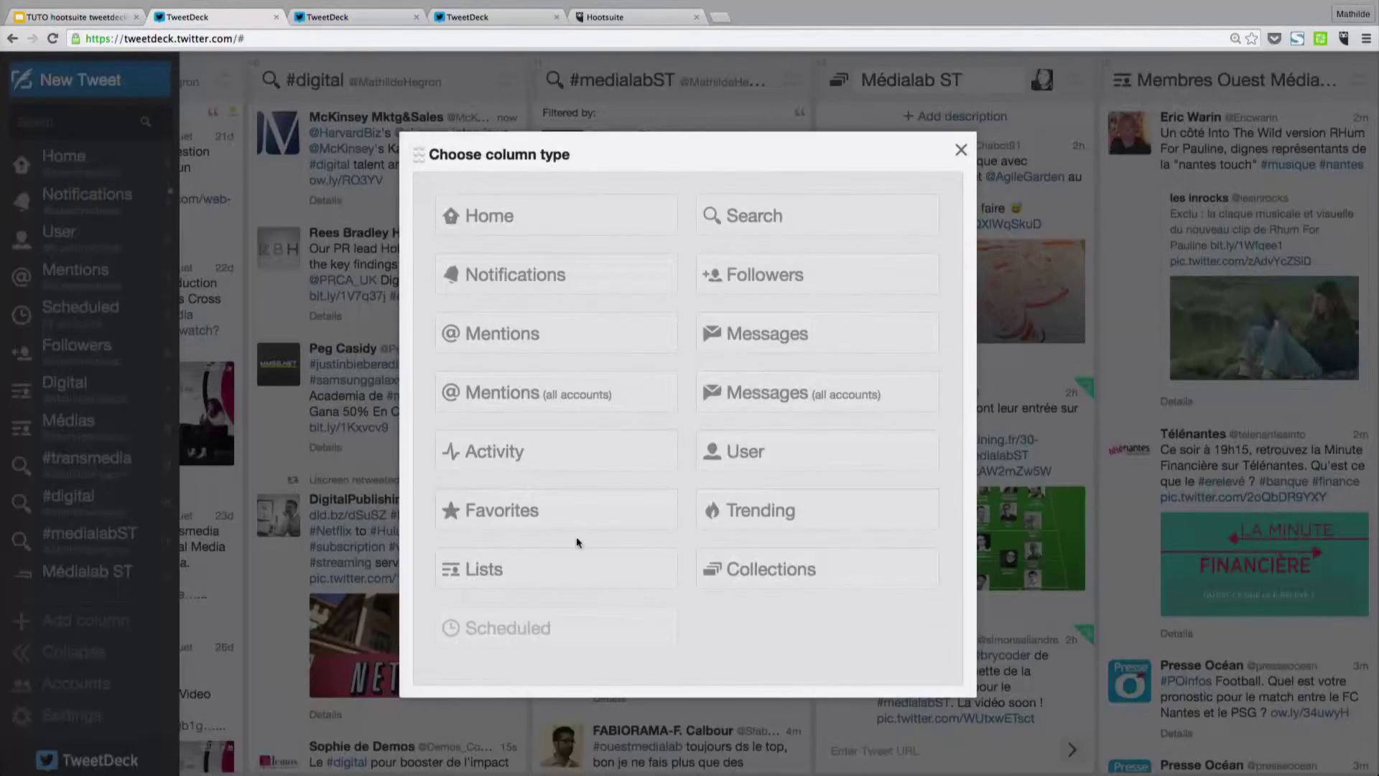
left_click(766, 232)
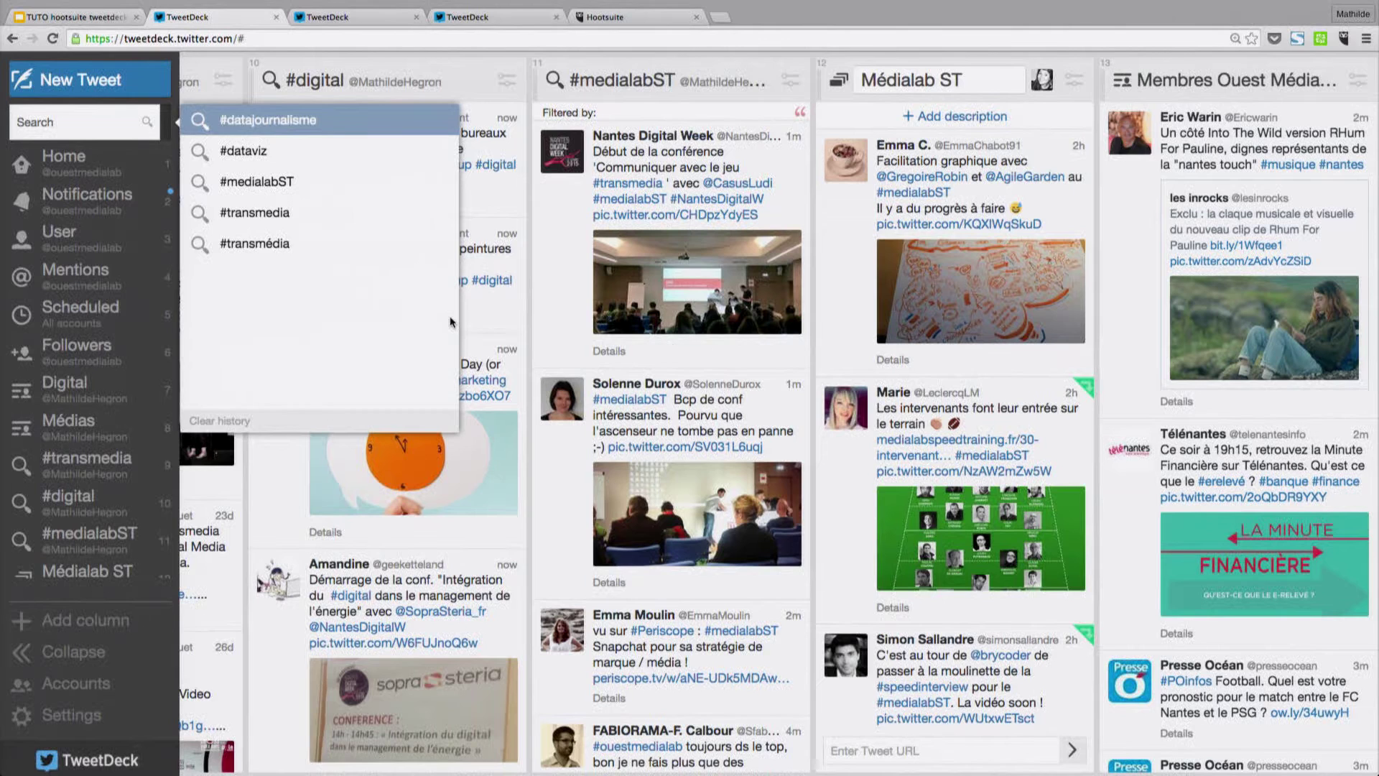
left_click(230, 122)
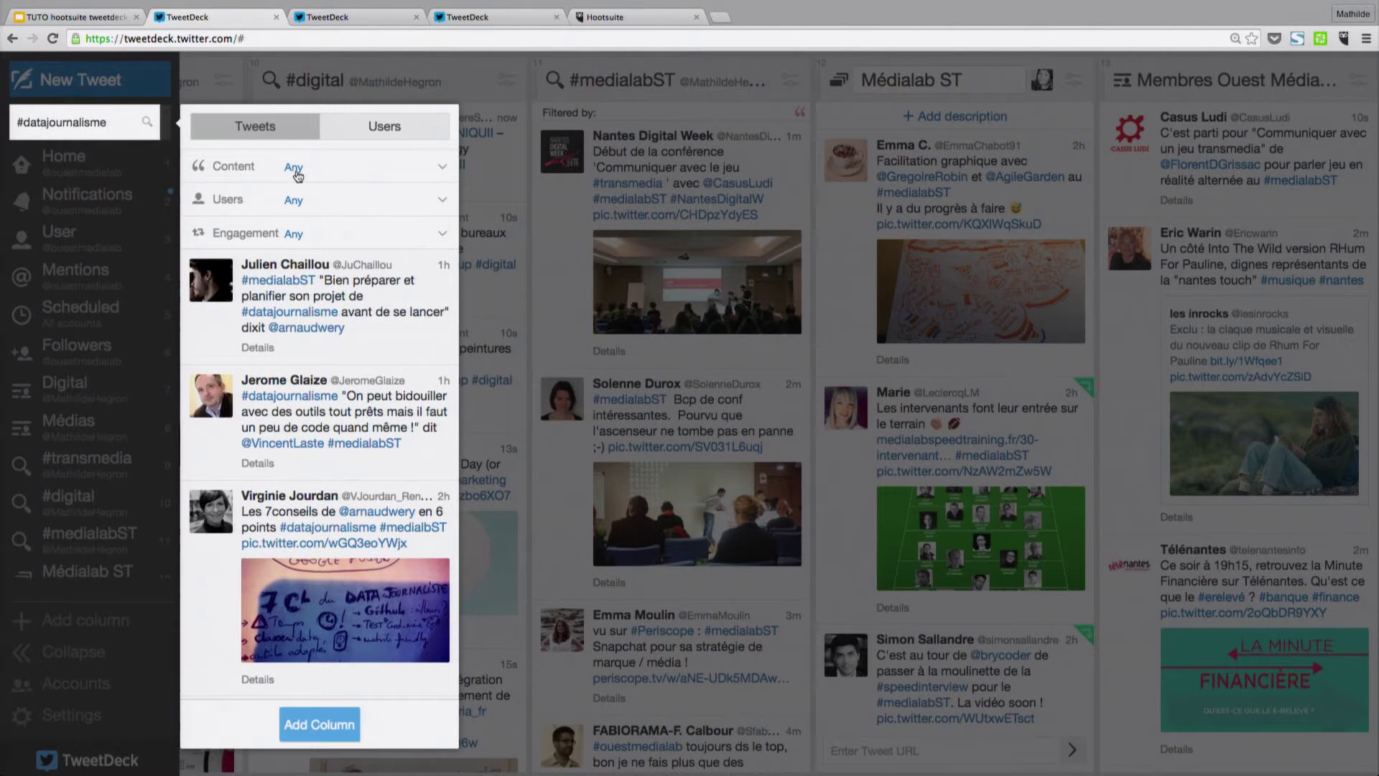
Review the content filters of the #datajournalisme search, restrict it to tweets written in Français and exclude retweets.
left_click(294, 171)
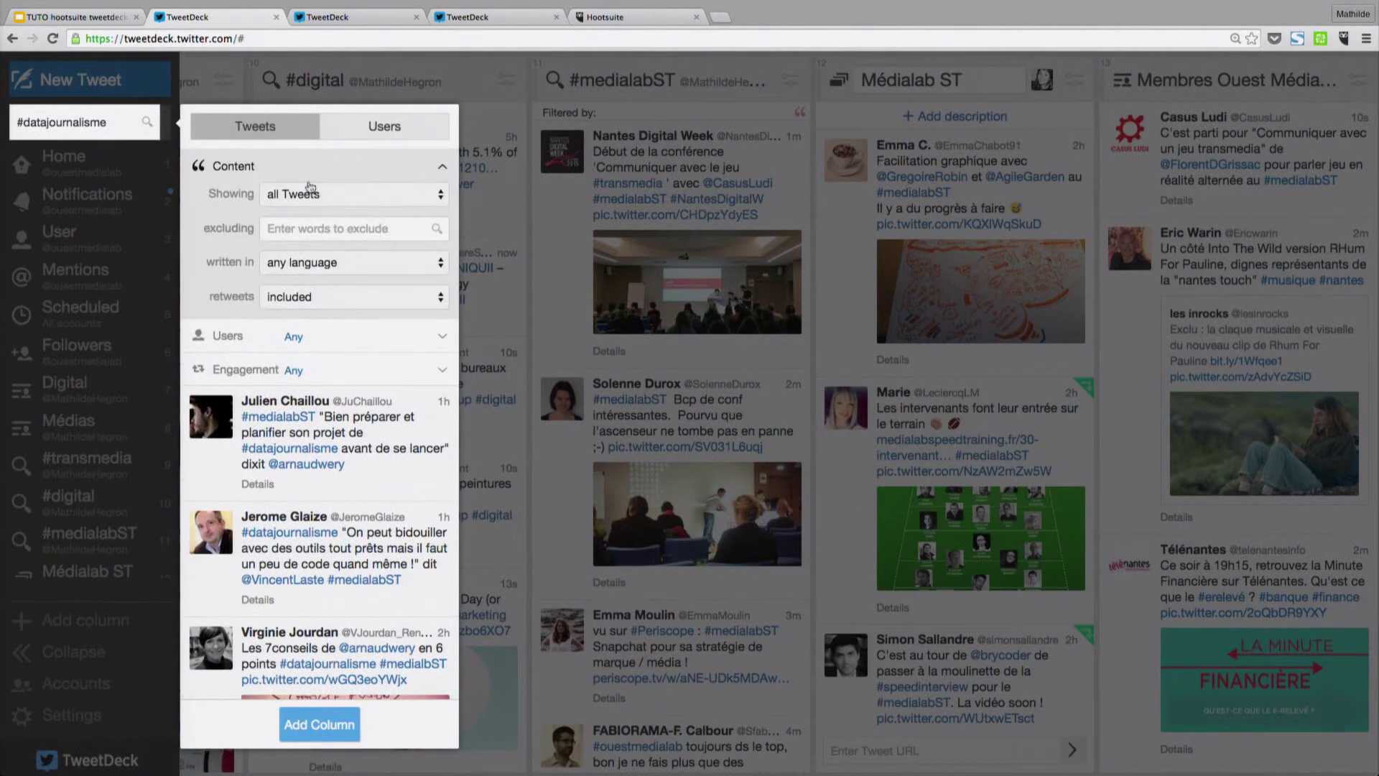
left_click(316, 204)
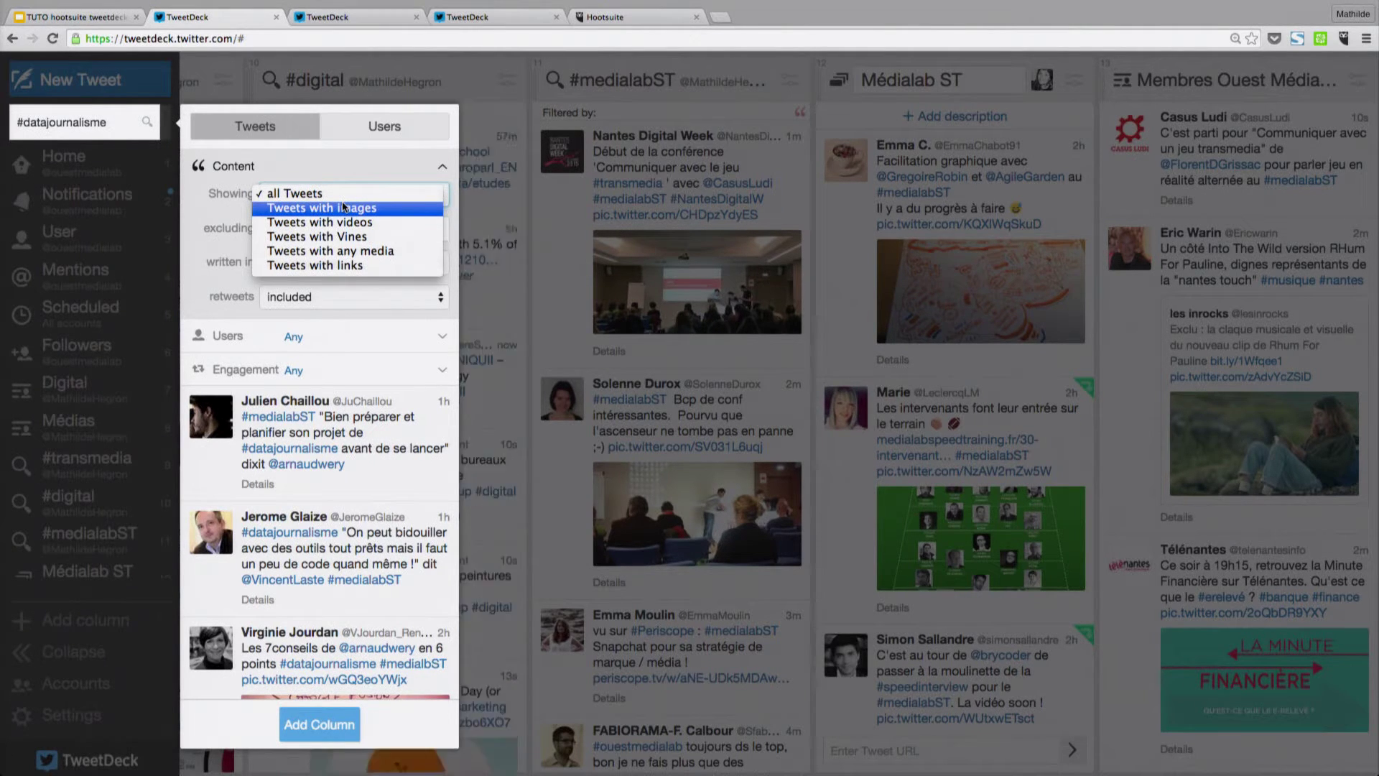
left_click(273, 242)
left_click(274, 238)
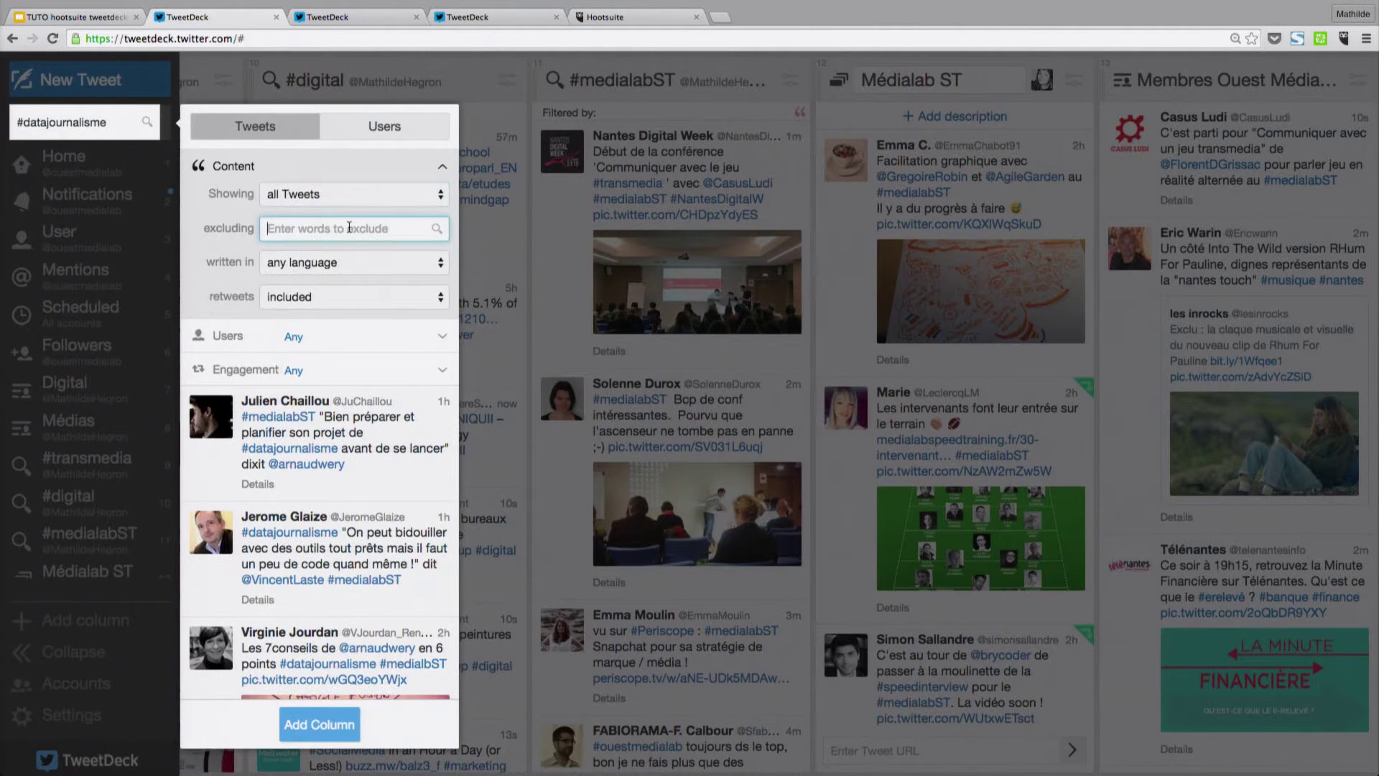
left_click(324, 263)
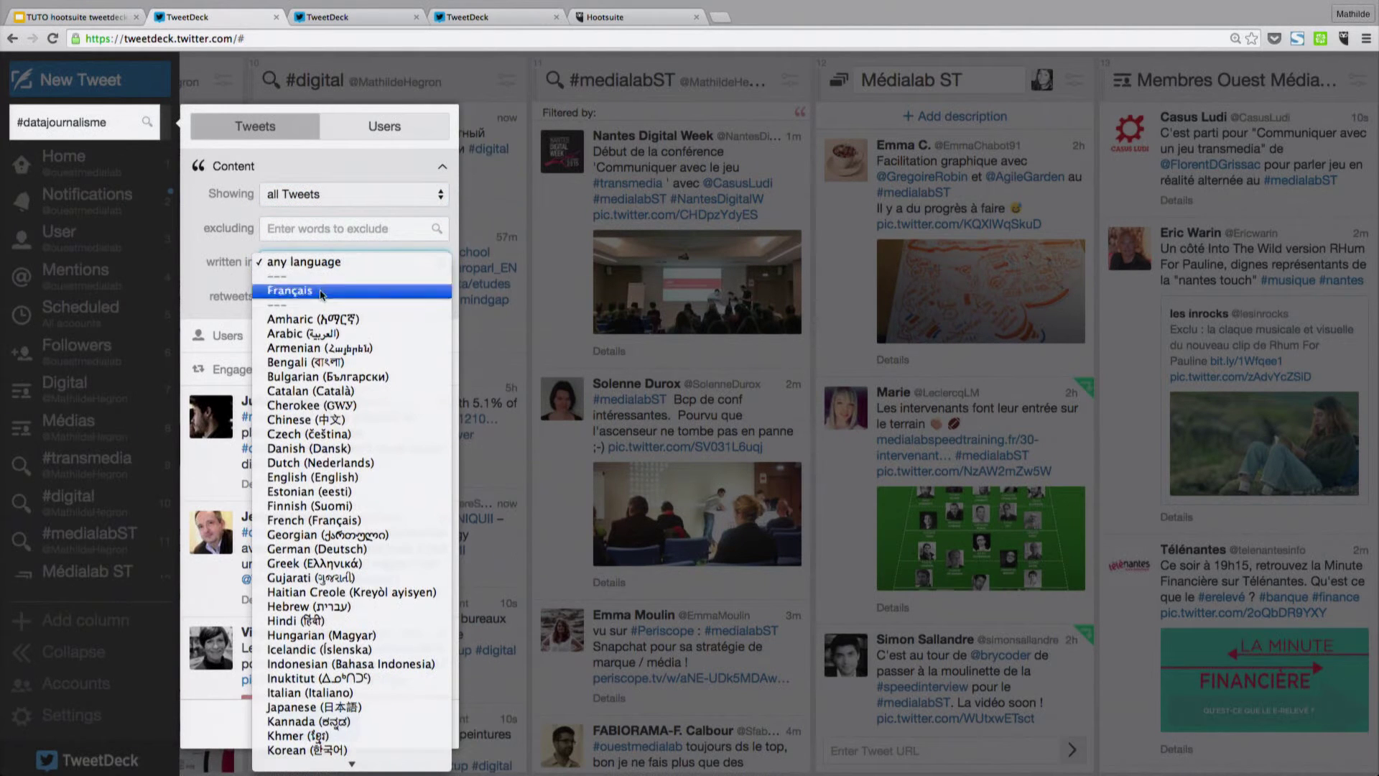
left_click(320, 290)
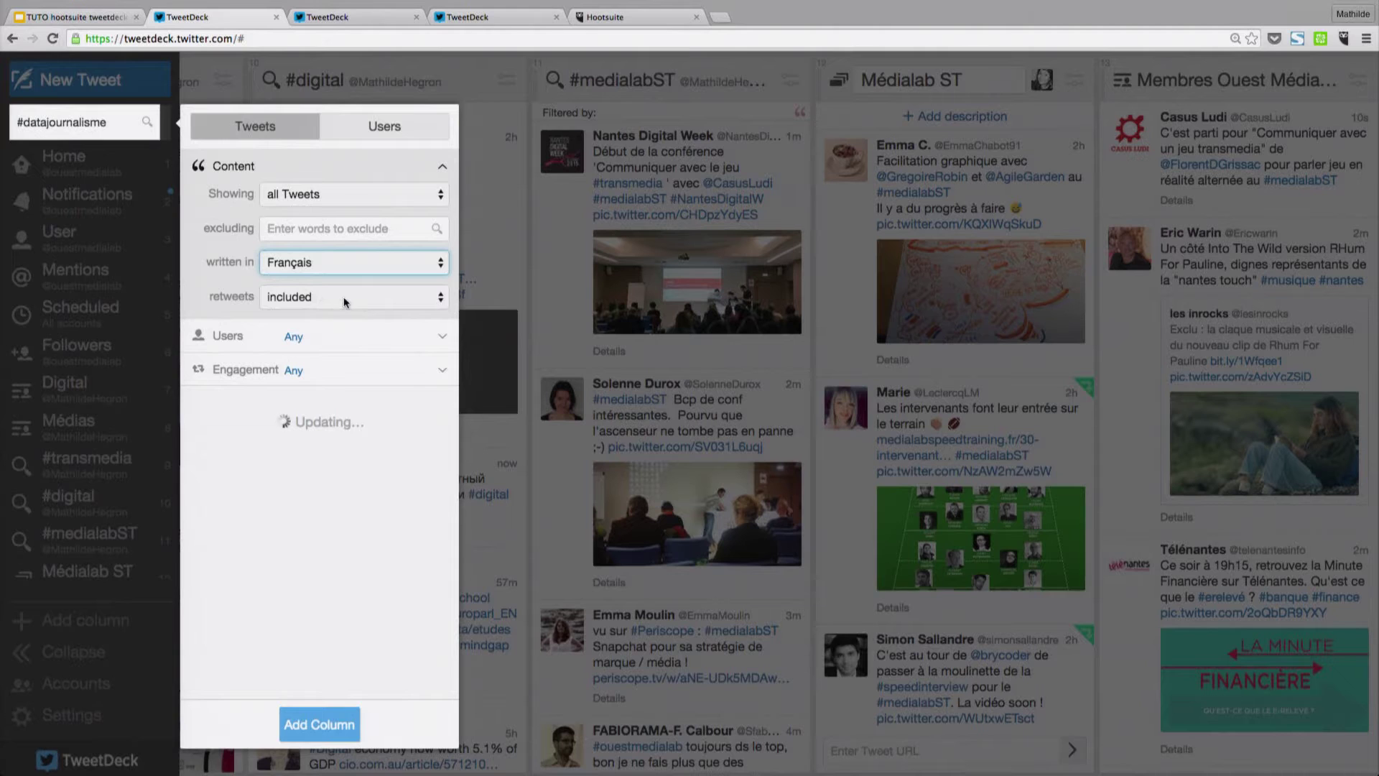
left_click(343, 296)
left_click(309, 316)
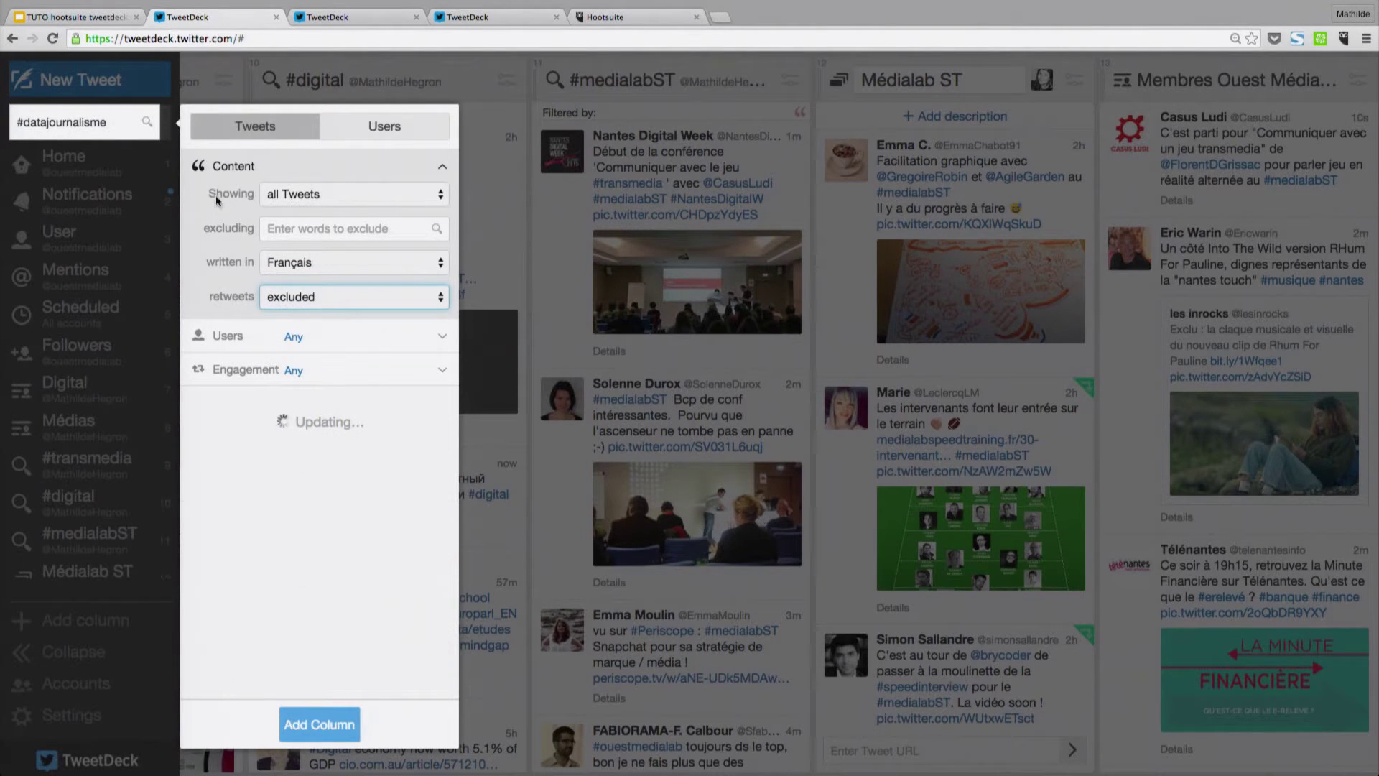
left_click(210, 172)
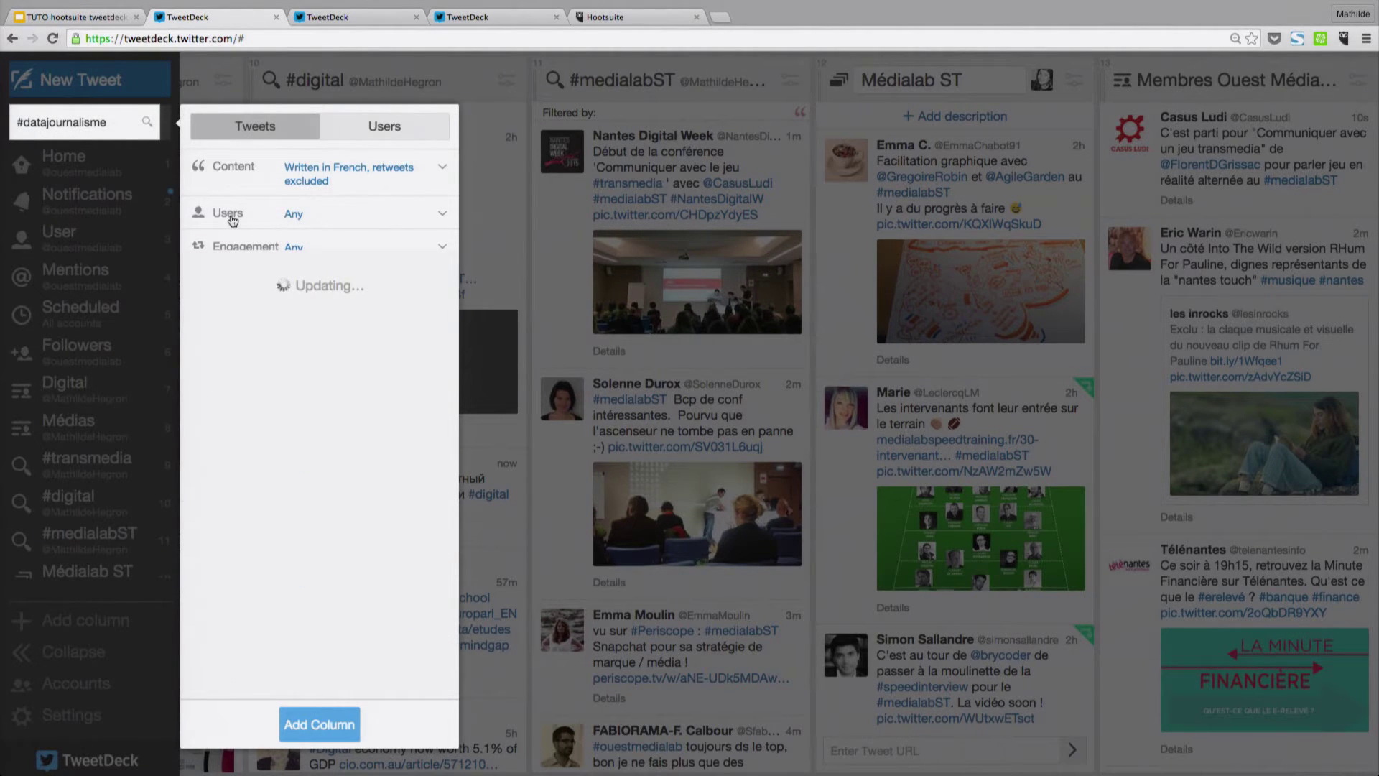
Examine the author, mention and engagement filters of the #datajournalisme search, and show its matching users instead of tweets.
left_click(276, 214)
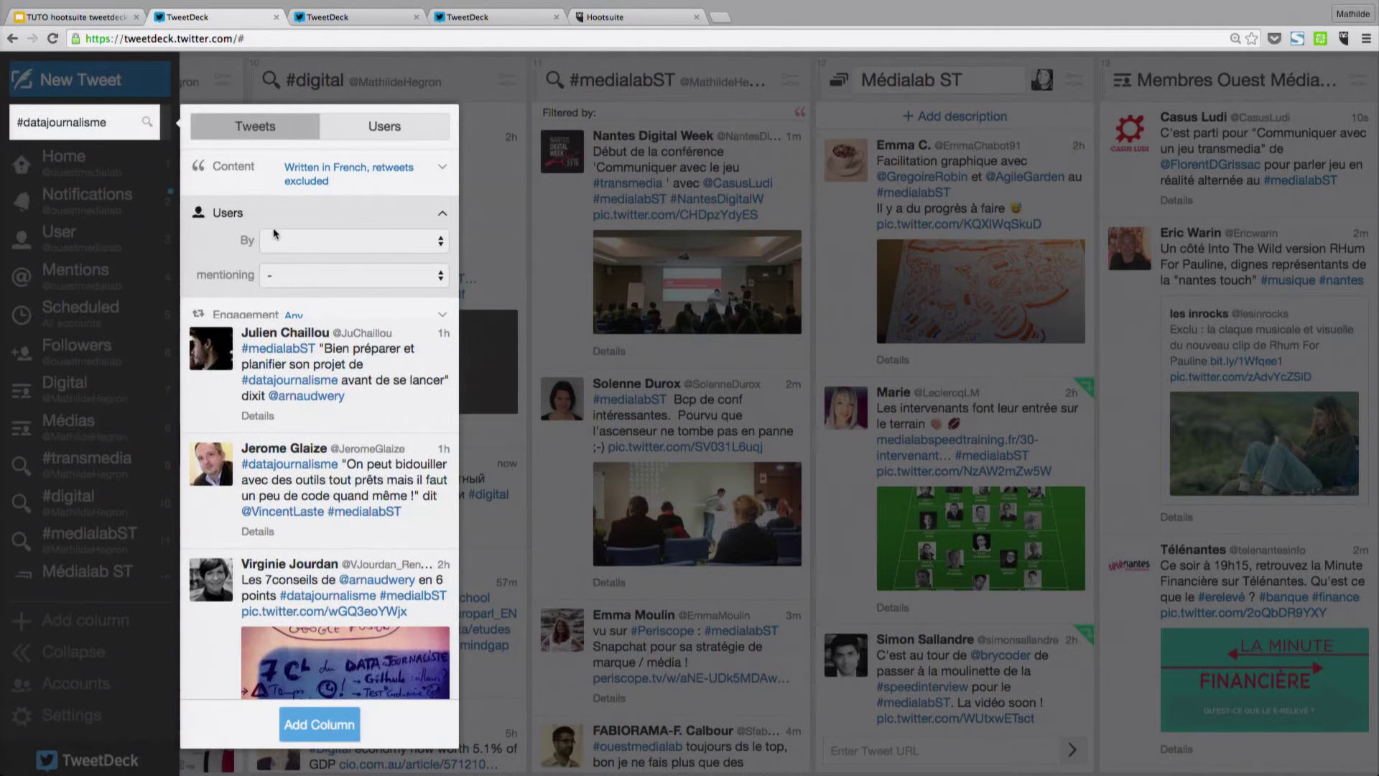
left_click(294, 241)
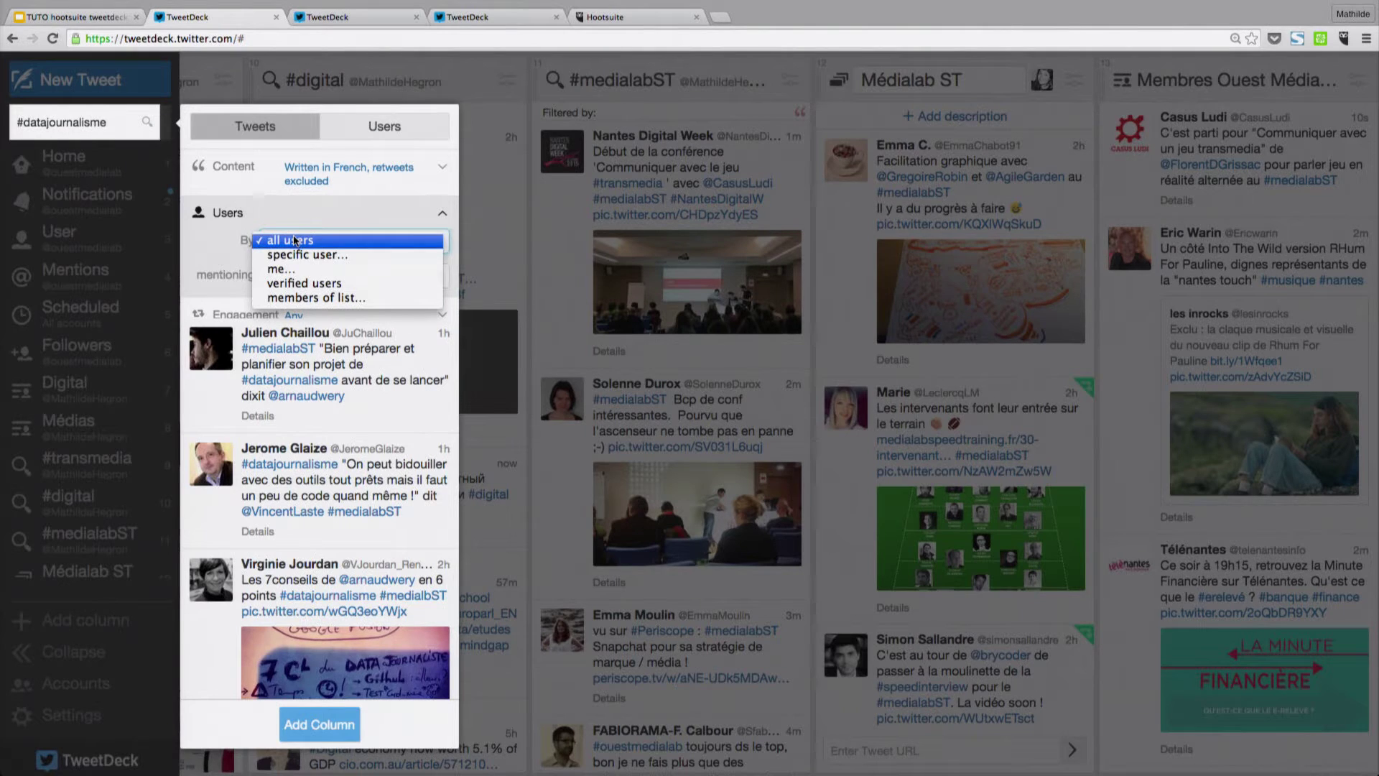
left_click(340, 271)
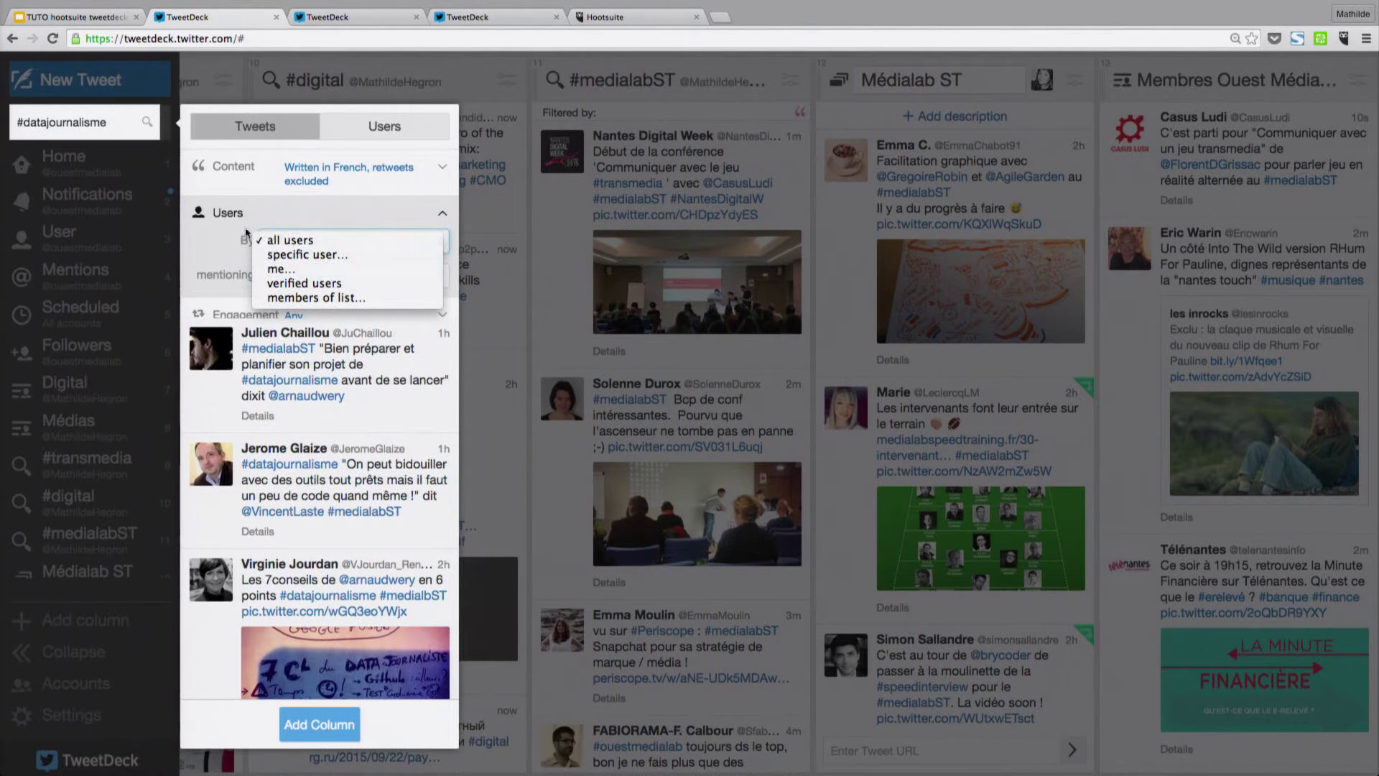
left_click(341, 274)
left_click(212, 274)
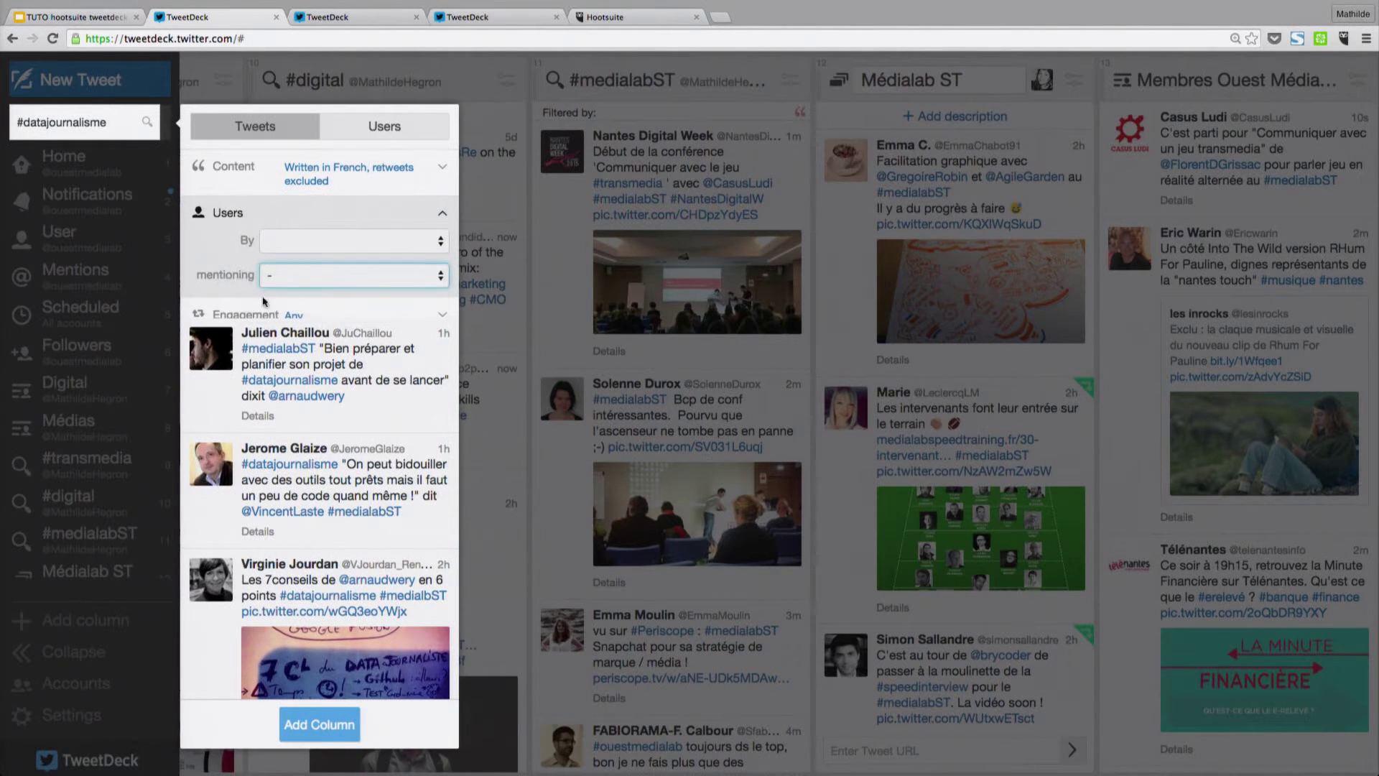
left_click(266, 314)
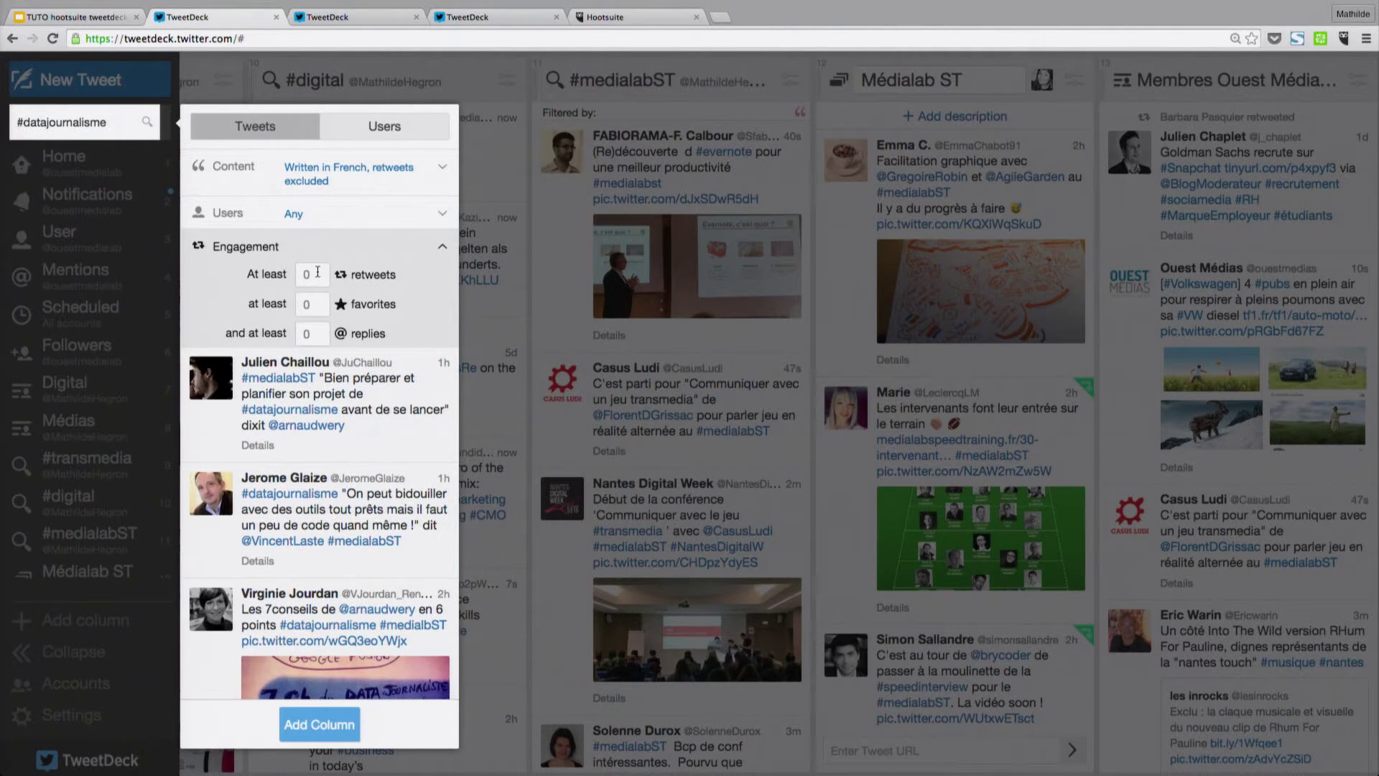
left_click(373, 126)
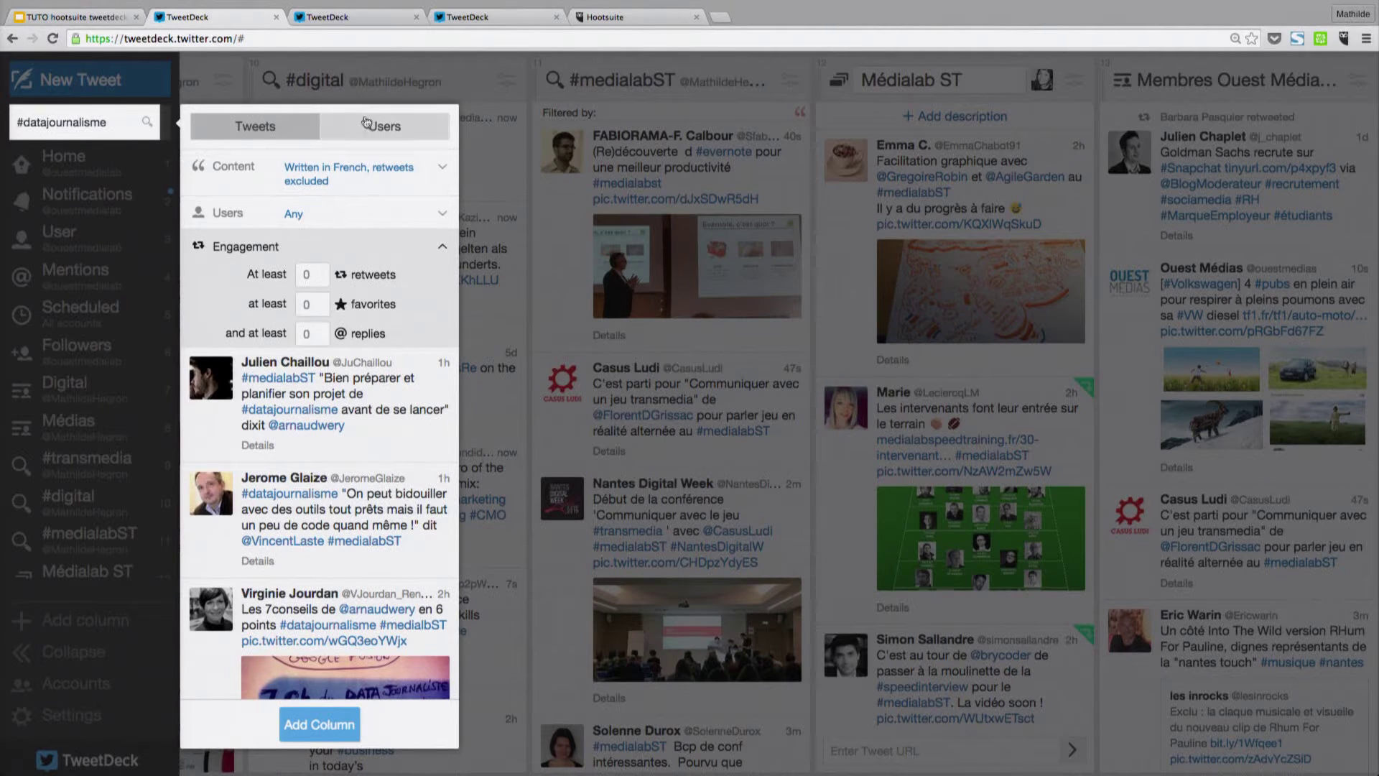
Switch back to the presentation and advance to the "Ajouter un flux #" slide.
left_click(96, 25)
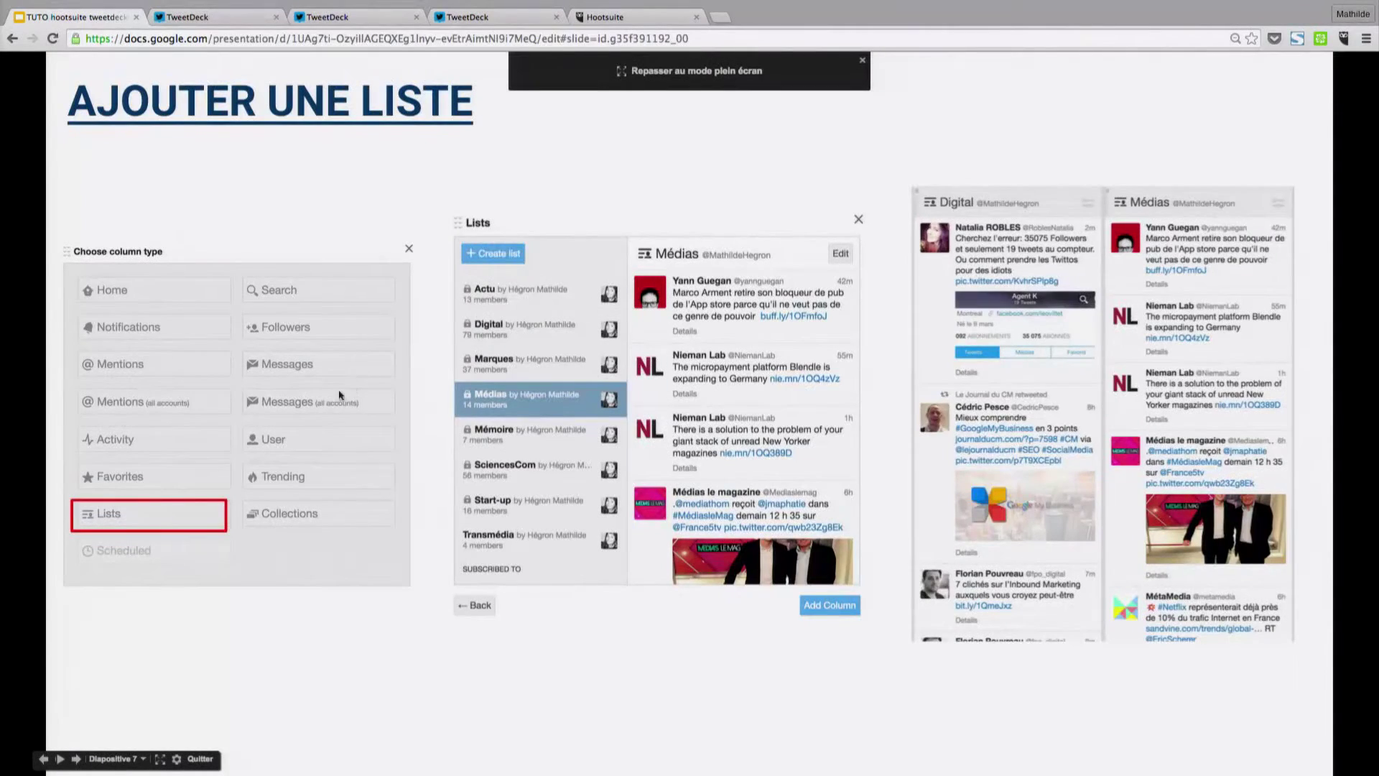
key("Right")
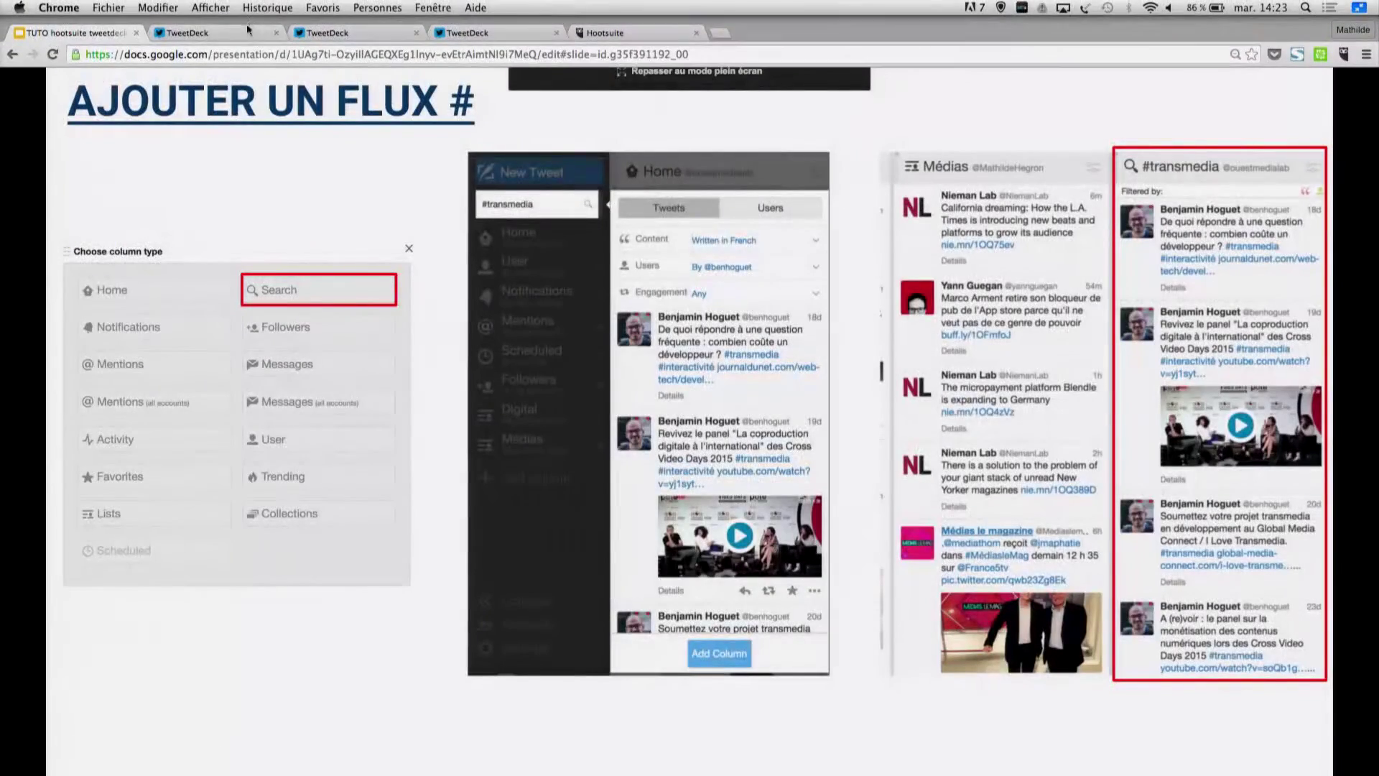
Return to TweetDeck and clear the #datajournalisme search.
left_click(192, 19)
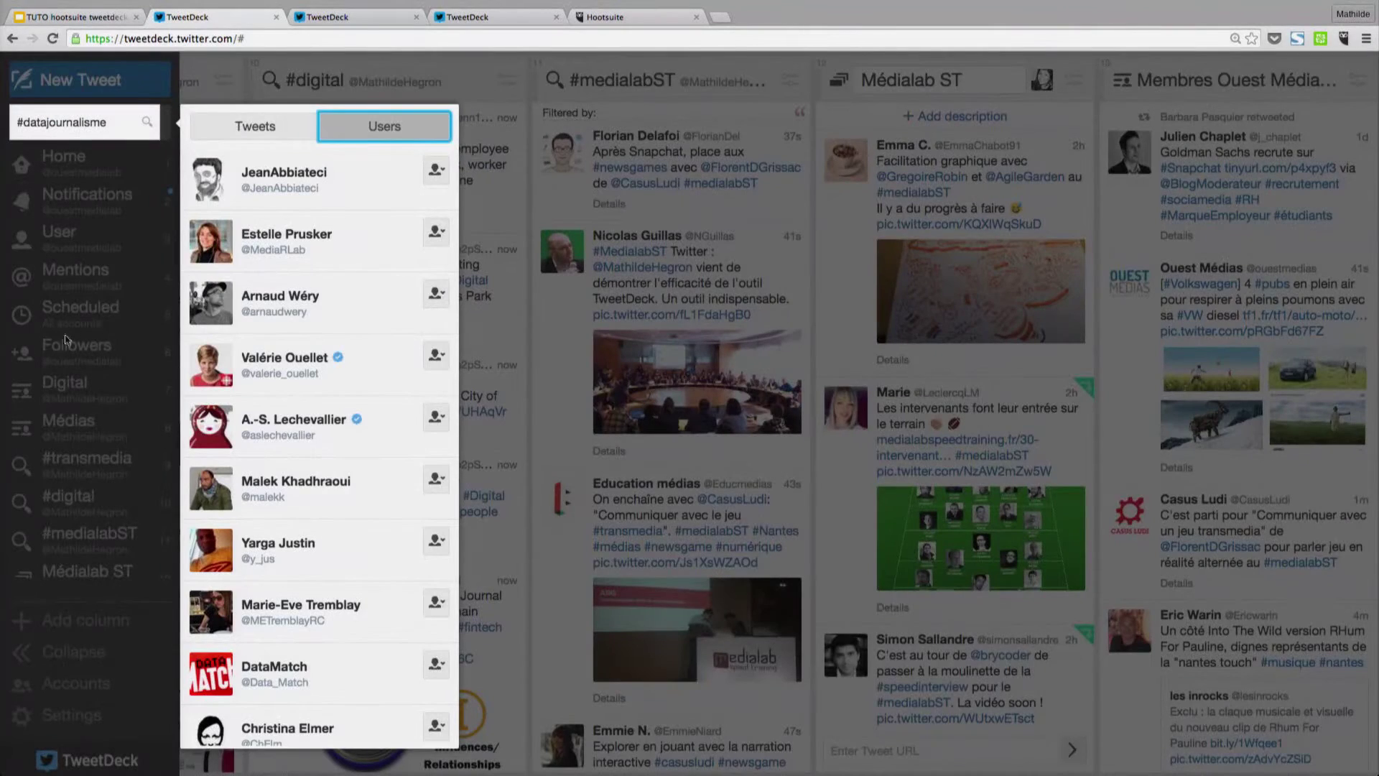
left_click(136, 121)
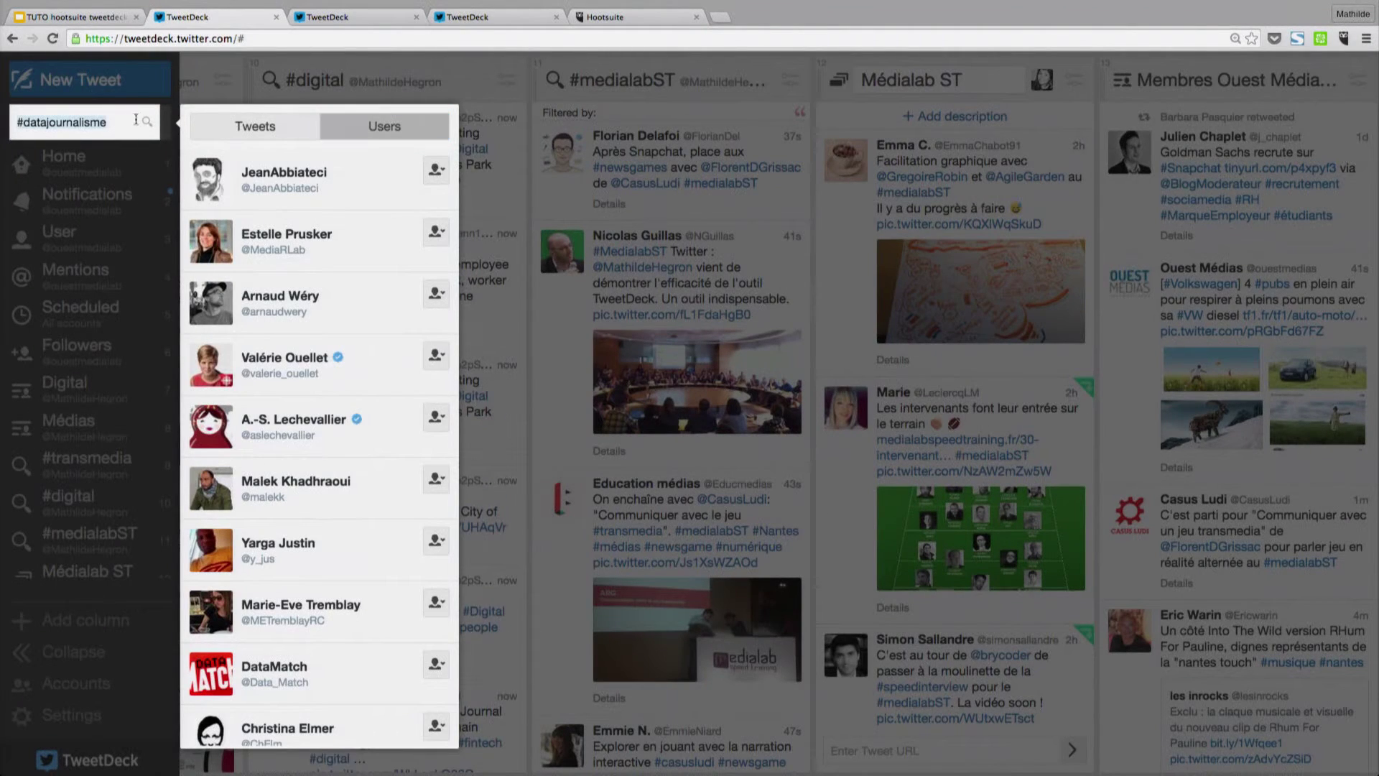
key("ctrl+a")
key("BackSpace")
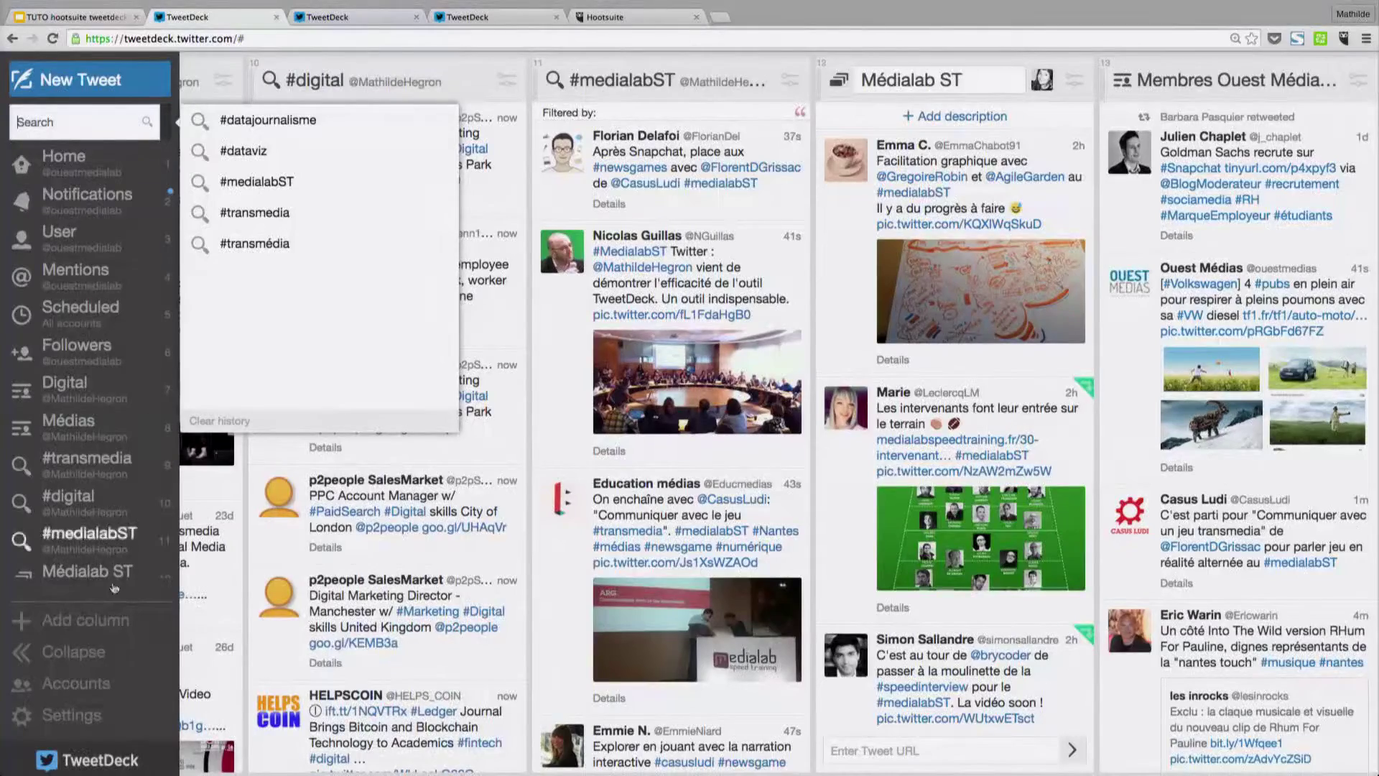
Add a column that monitors the trending topic #medialabST.
left_click(102, 621)
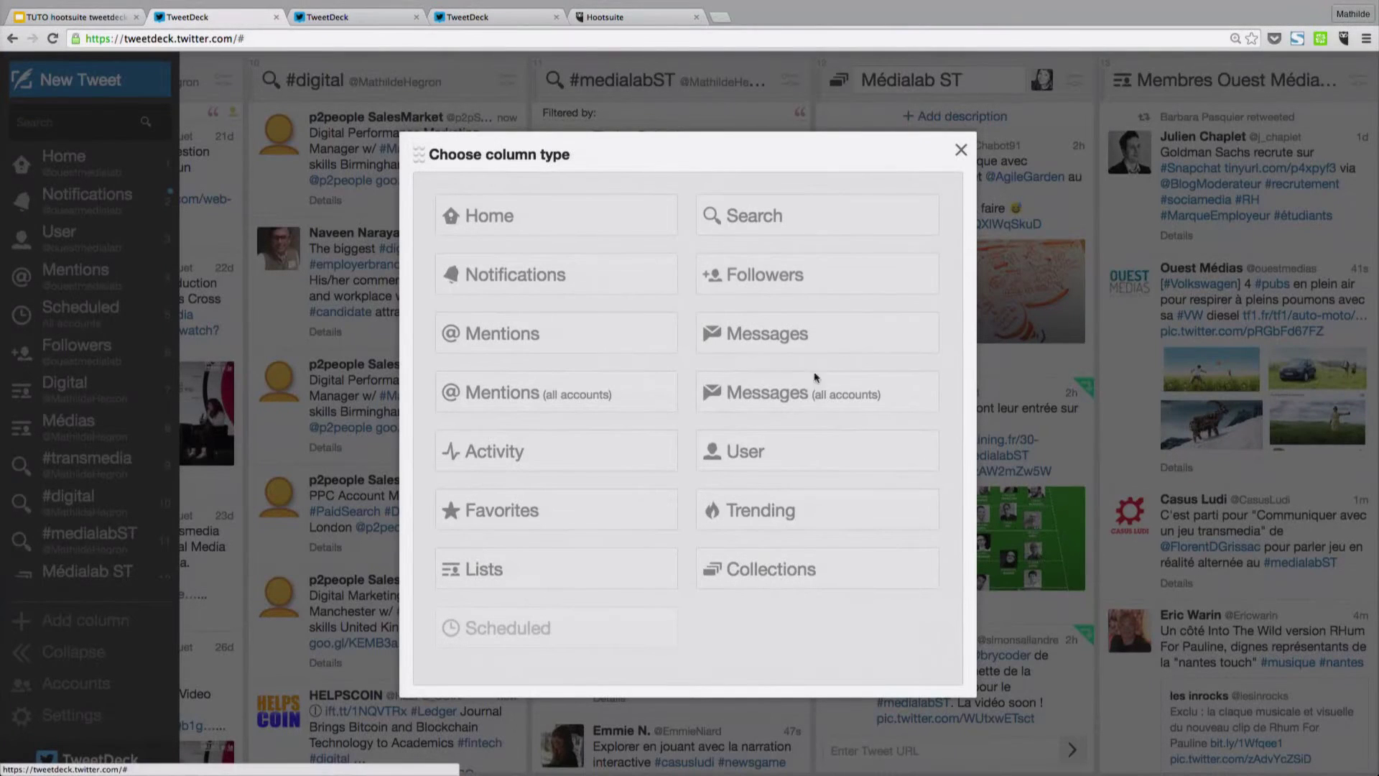
left_click(761, 513)
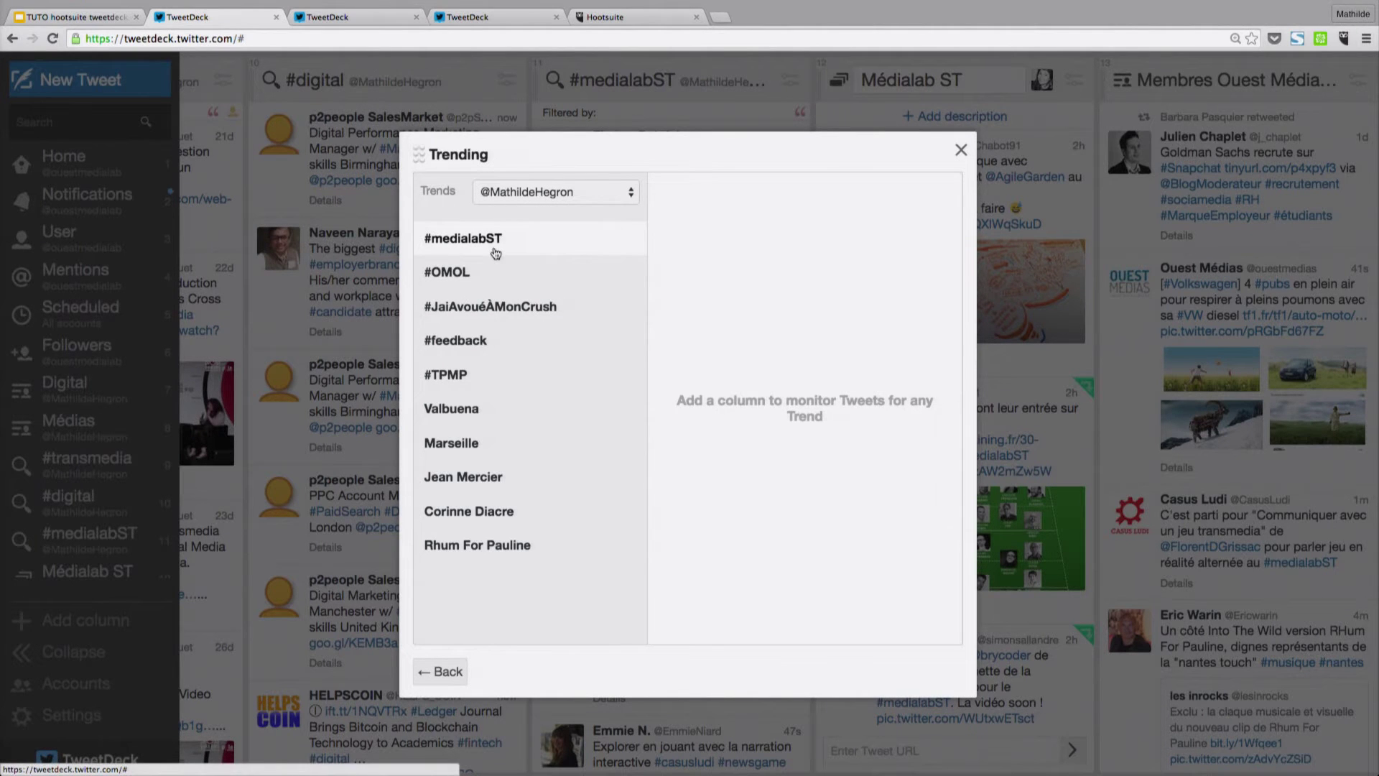
left_click(495, 253)
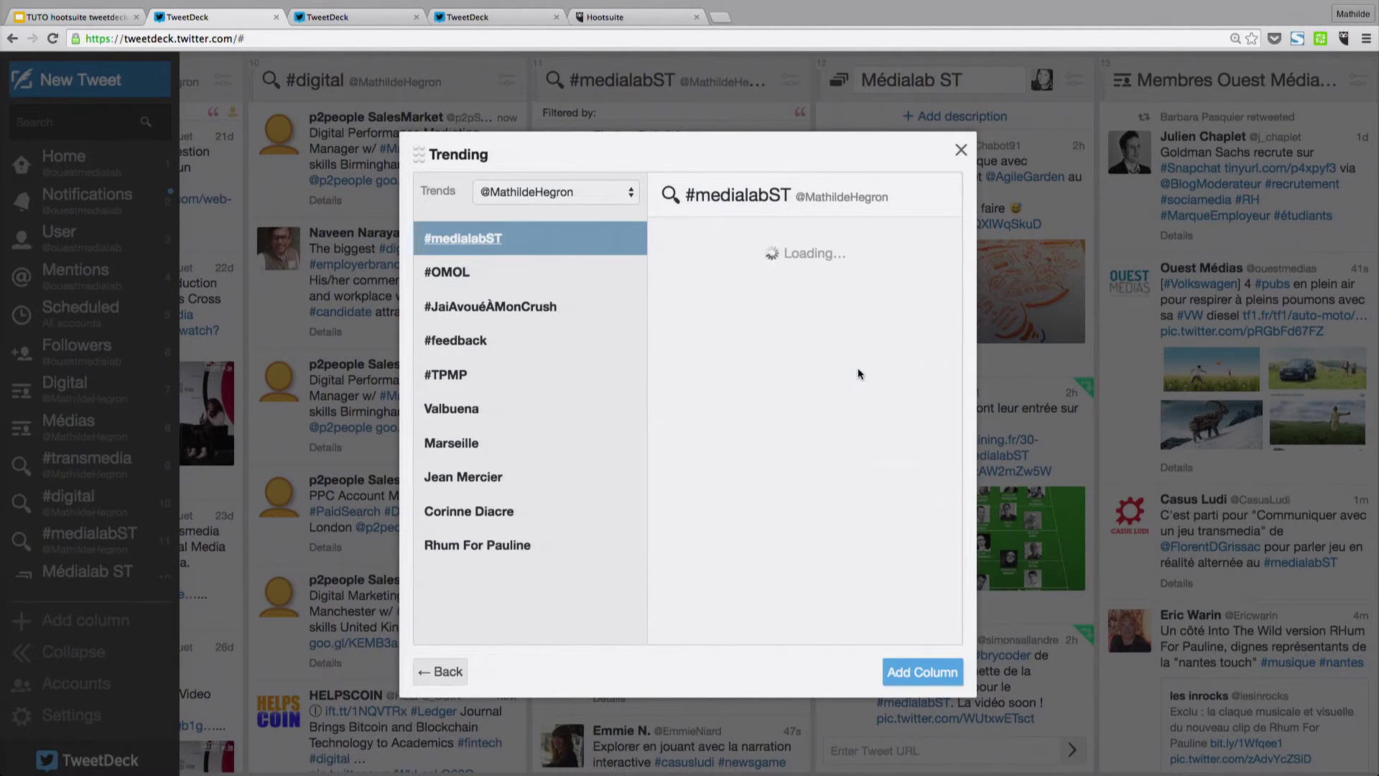
left_click(917, 672)
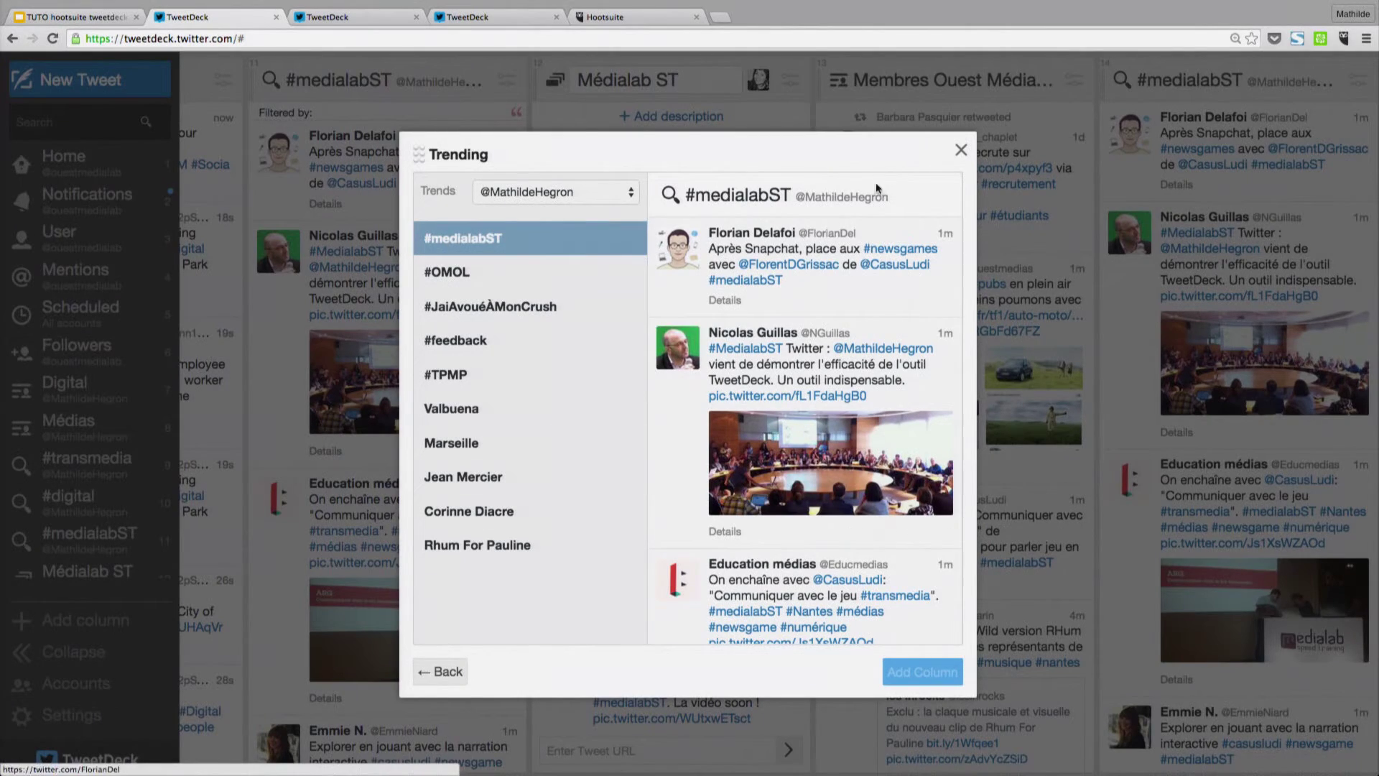
left_click(961, 150)
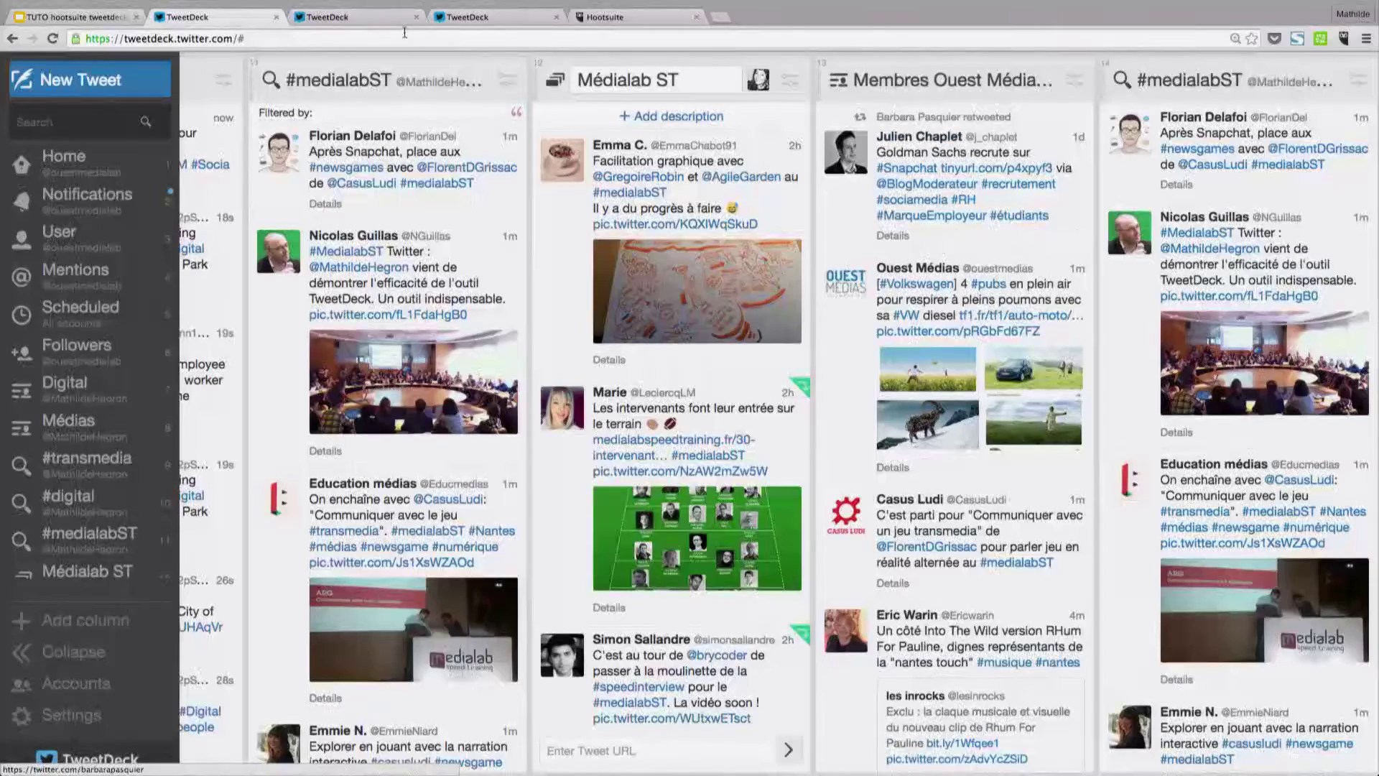
Return to the presentation and advance to the "Ajouter une collection" slide.
left_click(81, 16)
key("Right")
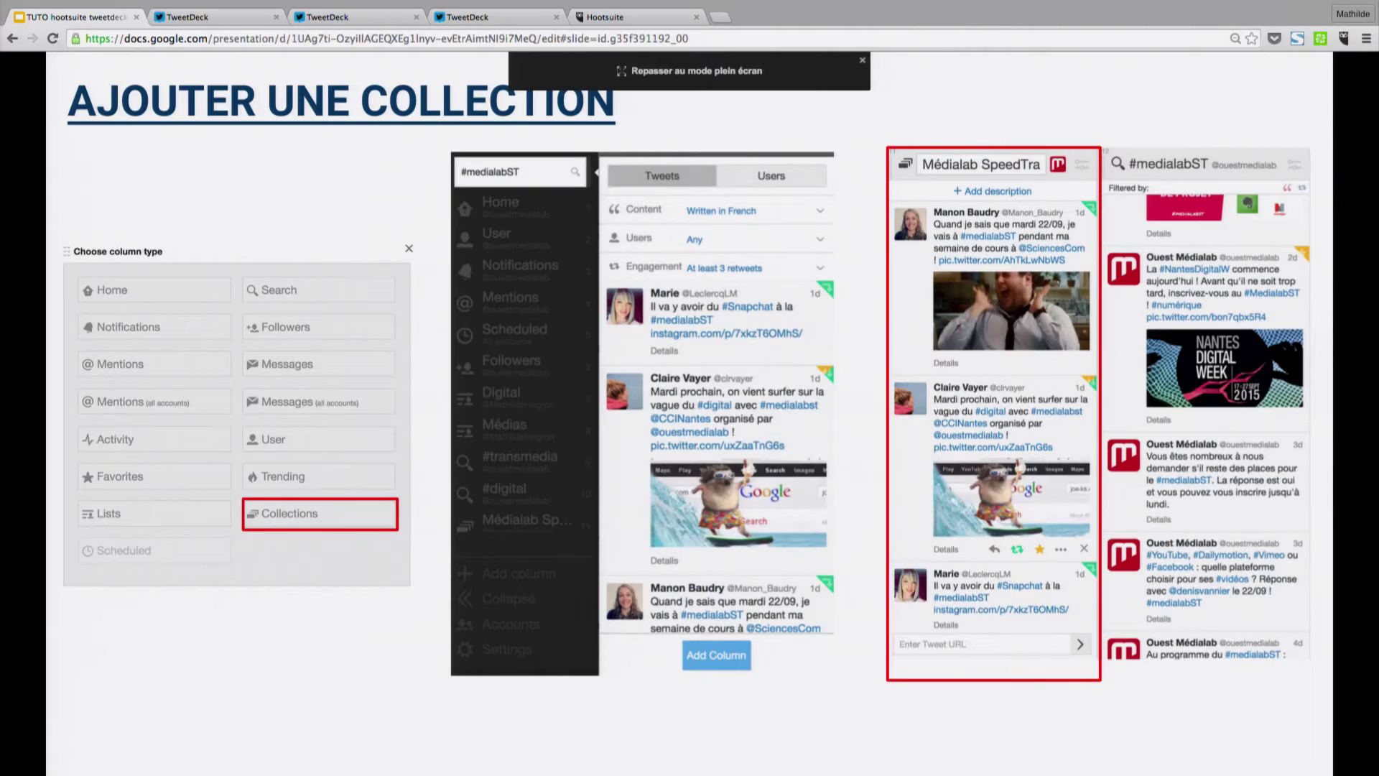
Switch to TweetDeck and review the Médialab ST collection column and the column types available for adding.
left_click(190, 16)
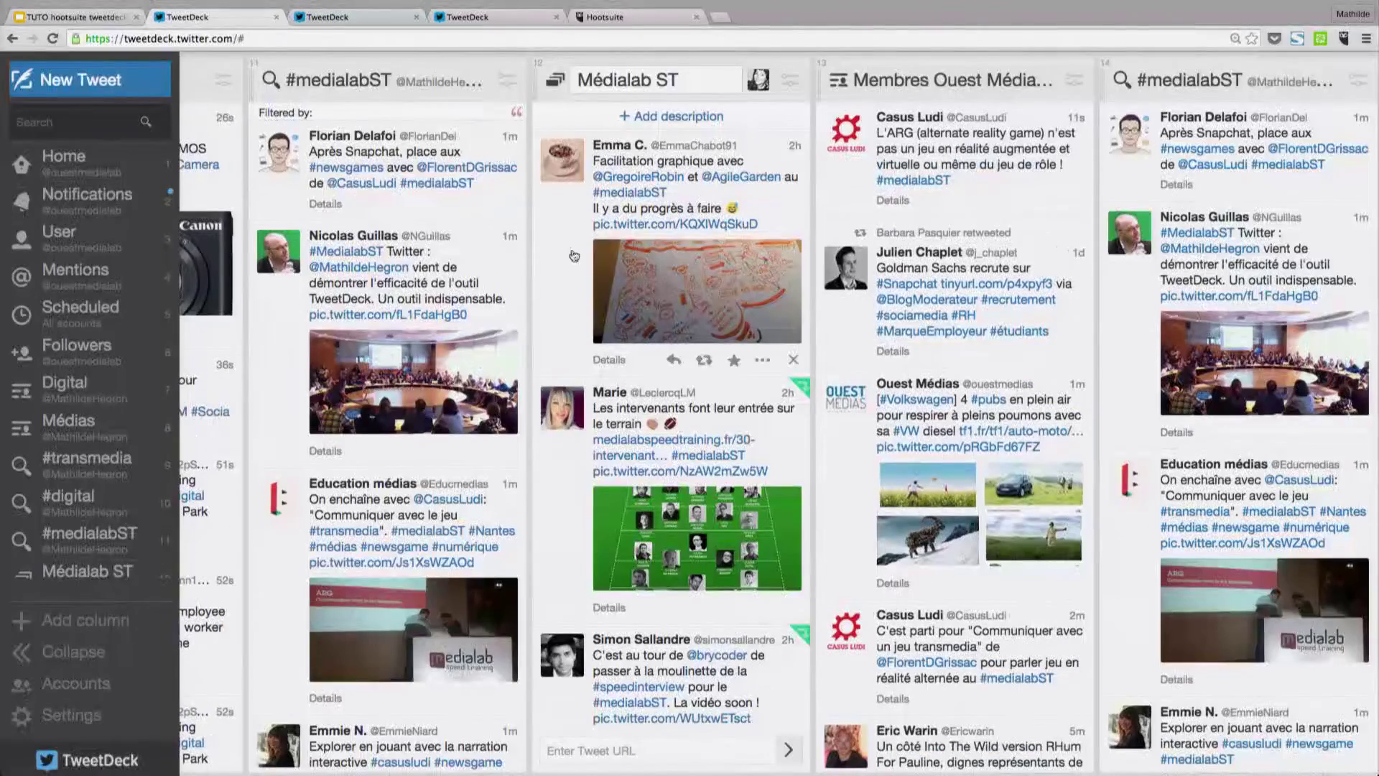
scroll(697, 302, "right", 1)
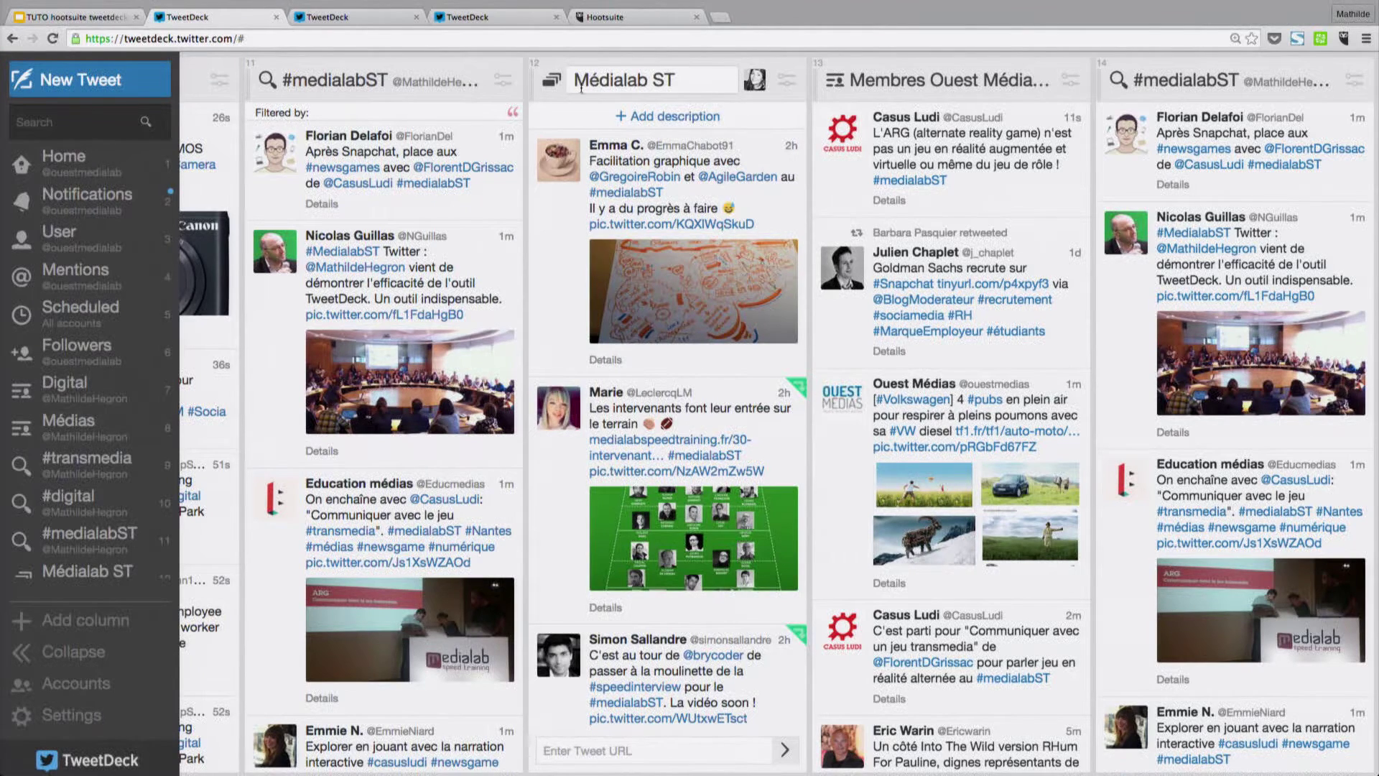
left_click(74, 624)
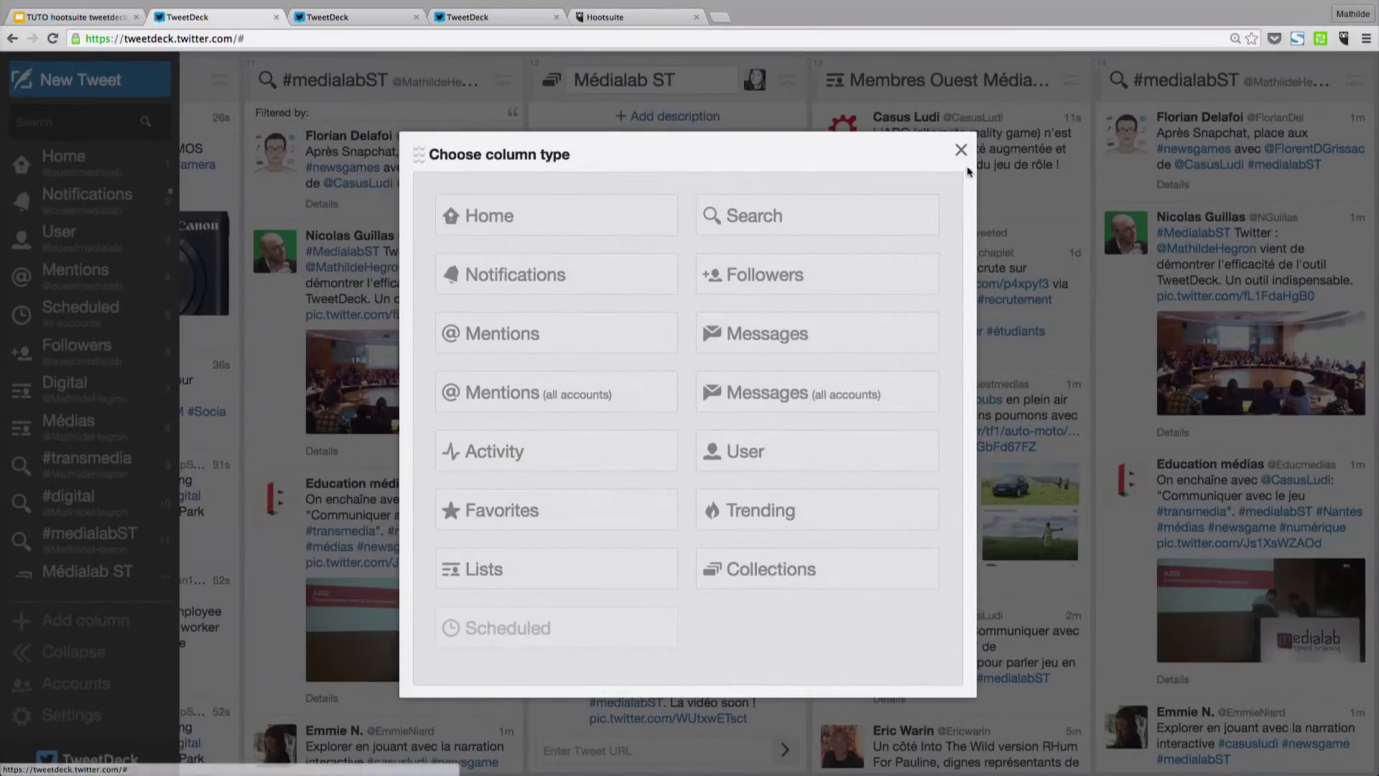
left_click(961, 150)
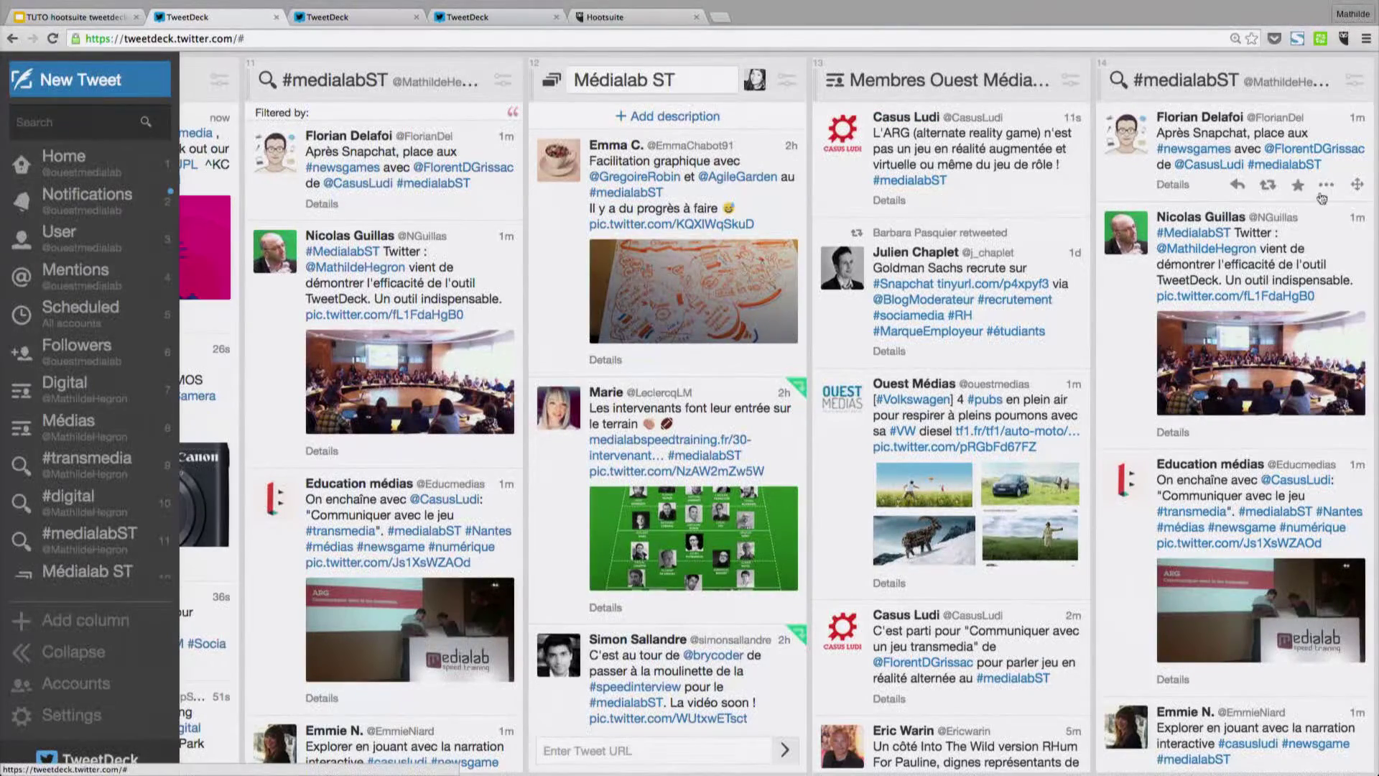
Add the "Après Snapchat, place aux #newsgames" tweet from the #medialabST column to the Médialab ST collection.
left_click_drag(1357, 185, 711, 331)
scroll(722, 420, "down", 4)
scroll(722, 420, "up", 4)
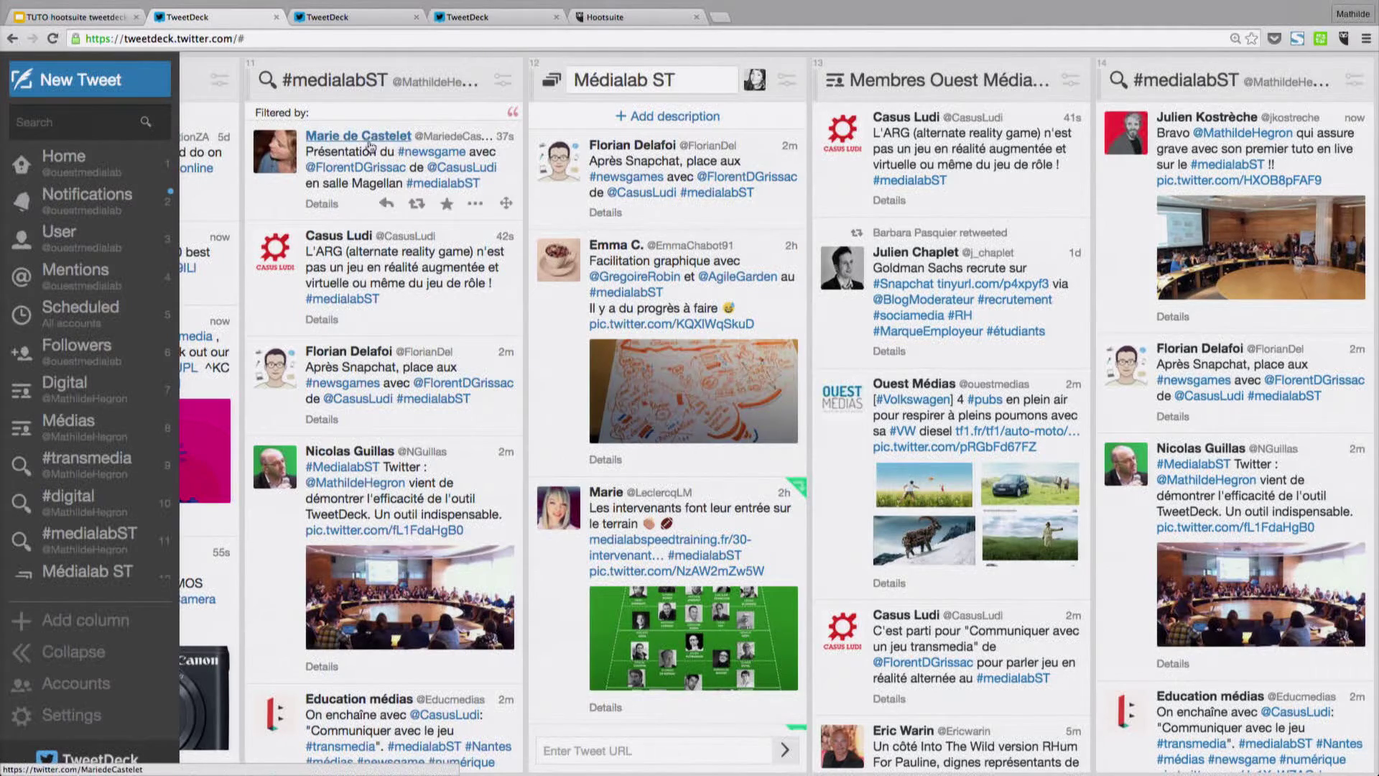
From the presentation's "Exemple d'usages" collection slide, open the article "5 bonnes raisons de vous inscrire au Médialab SpeedTraining".
left_click(70, 17)
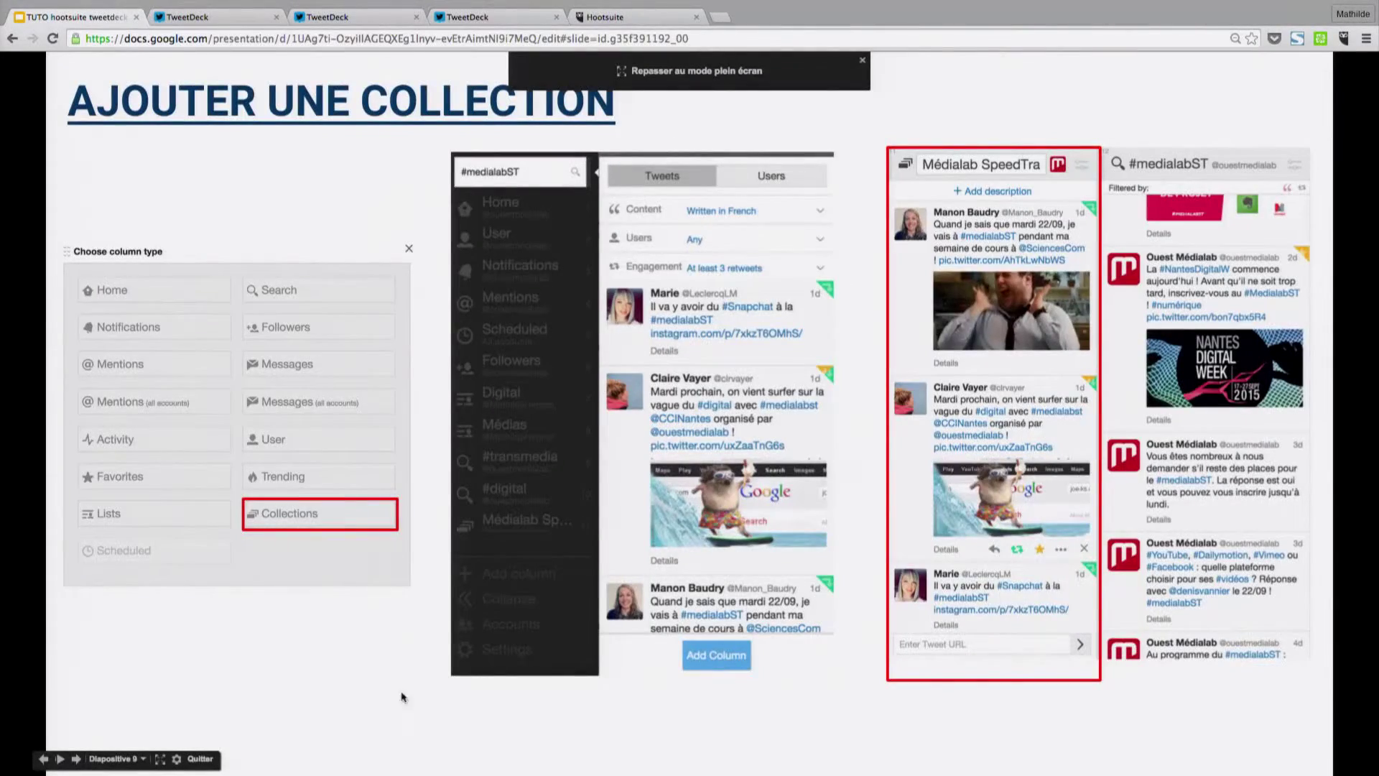
key("Right")
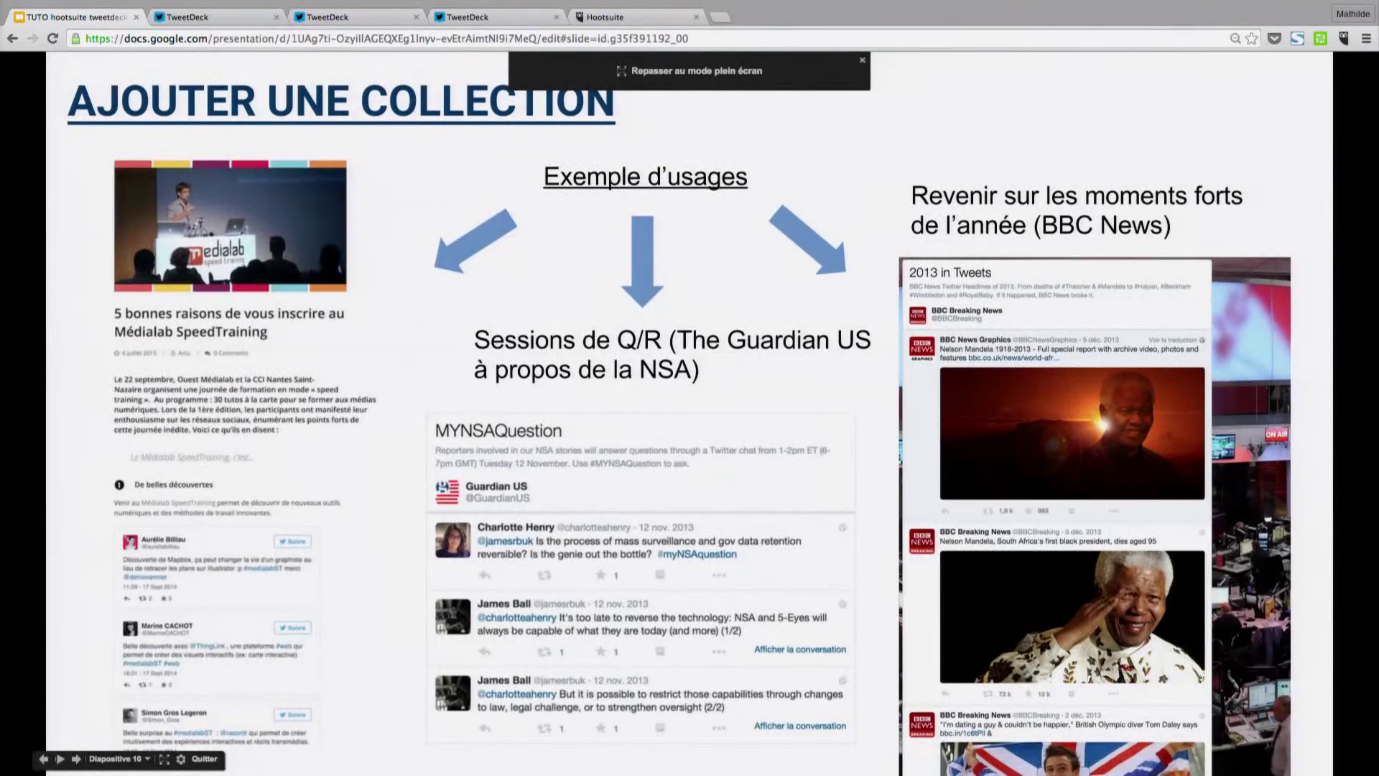
left_click(256, 281)
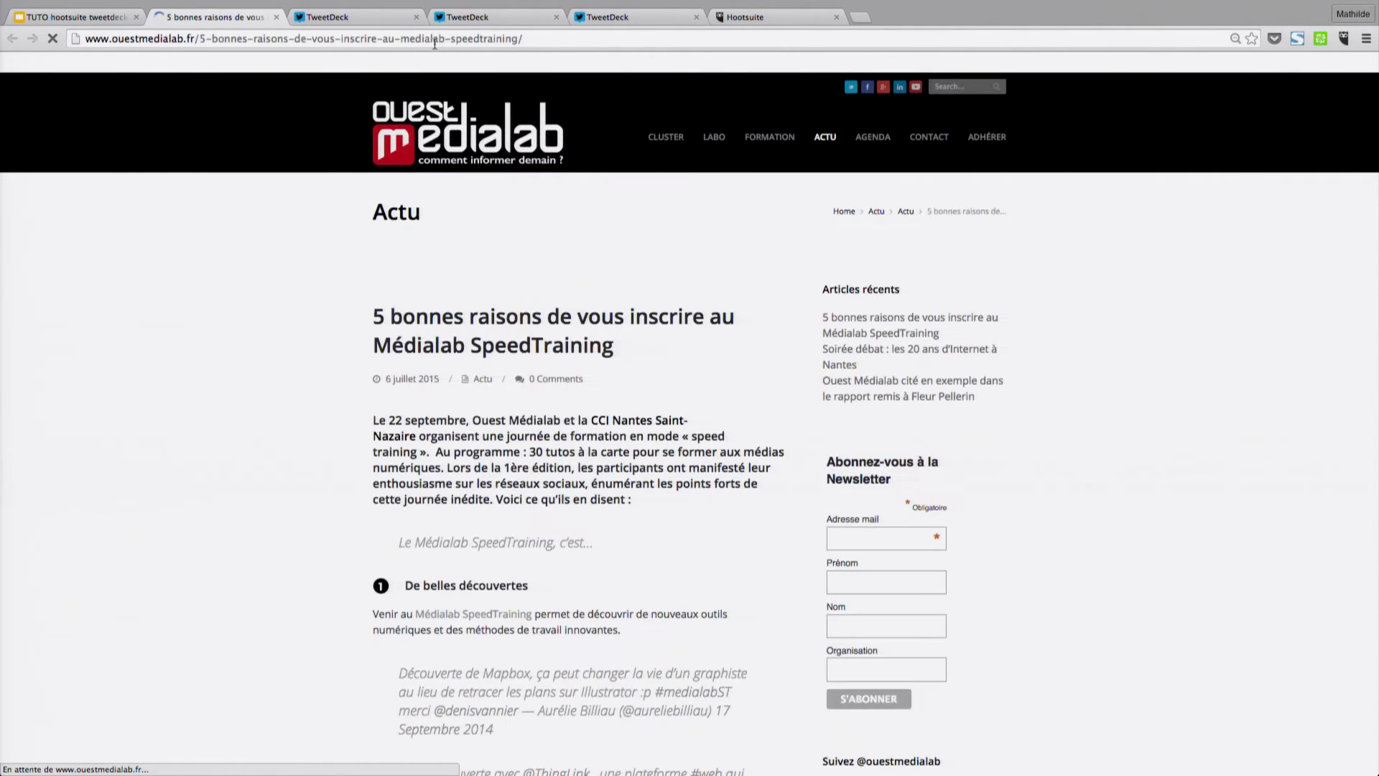
Enlarge the article page and examine the #medialabST tweets embedded in its sections.
key("super+plus")
key("super+plus")
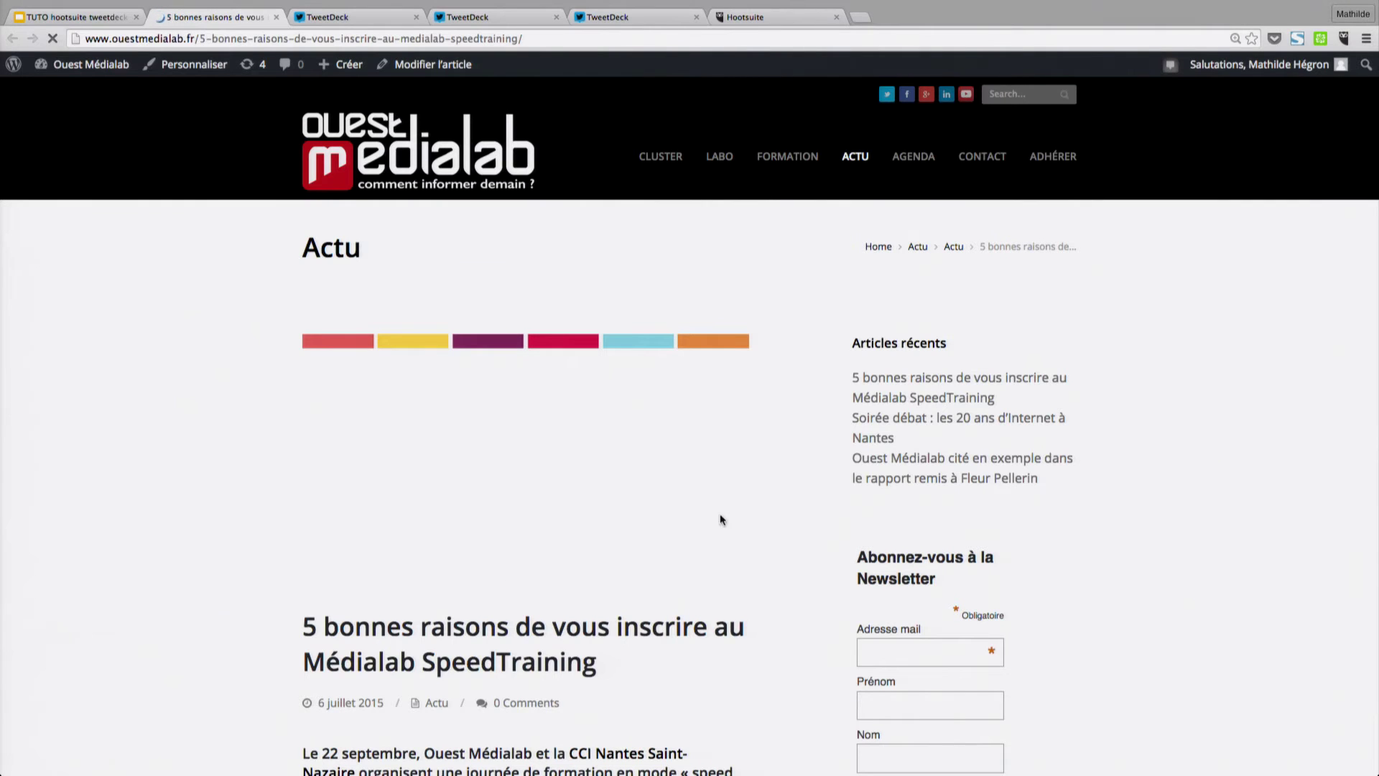
scroll(719, 514, "down", 7)
scroll(721, 515, "down", 5)
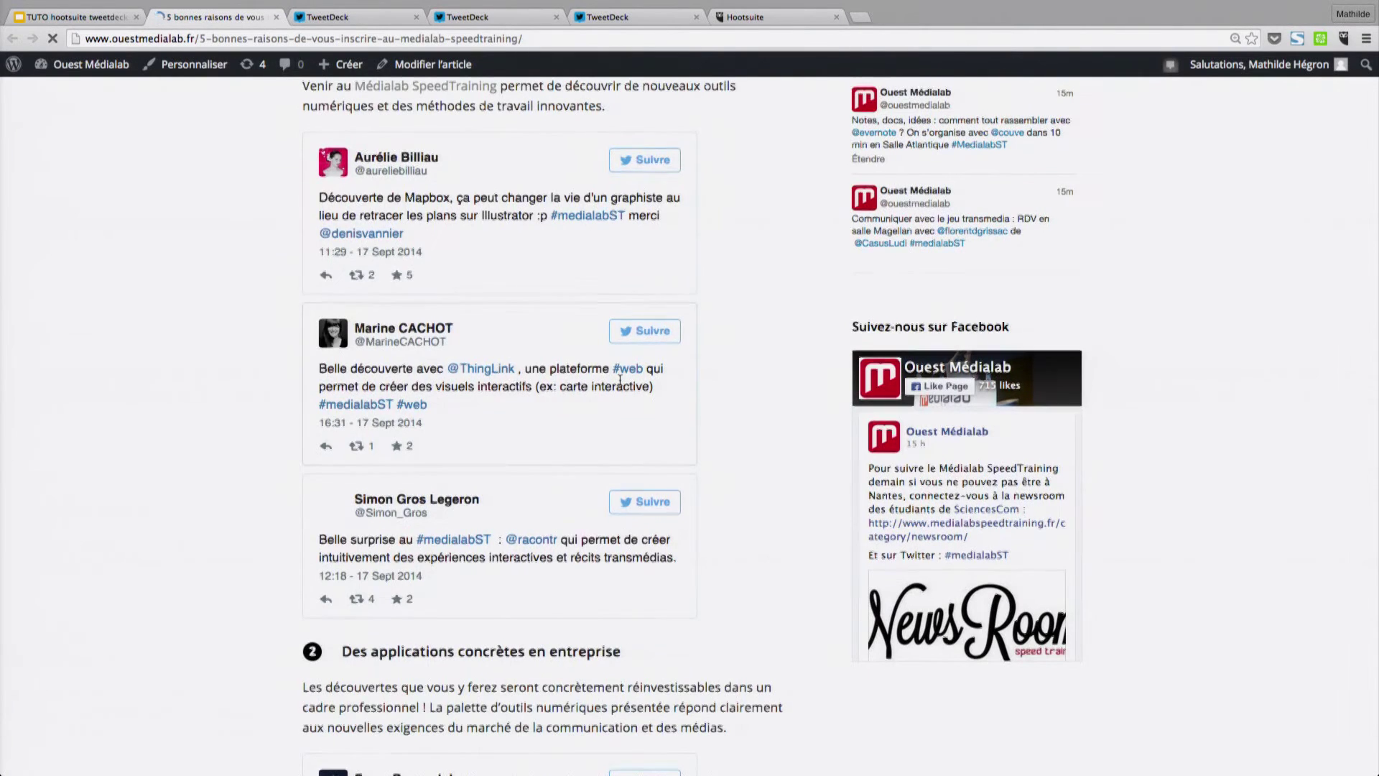
scroll(620, 380, "up", 2)
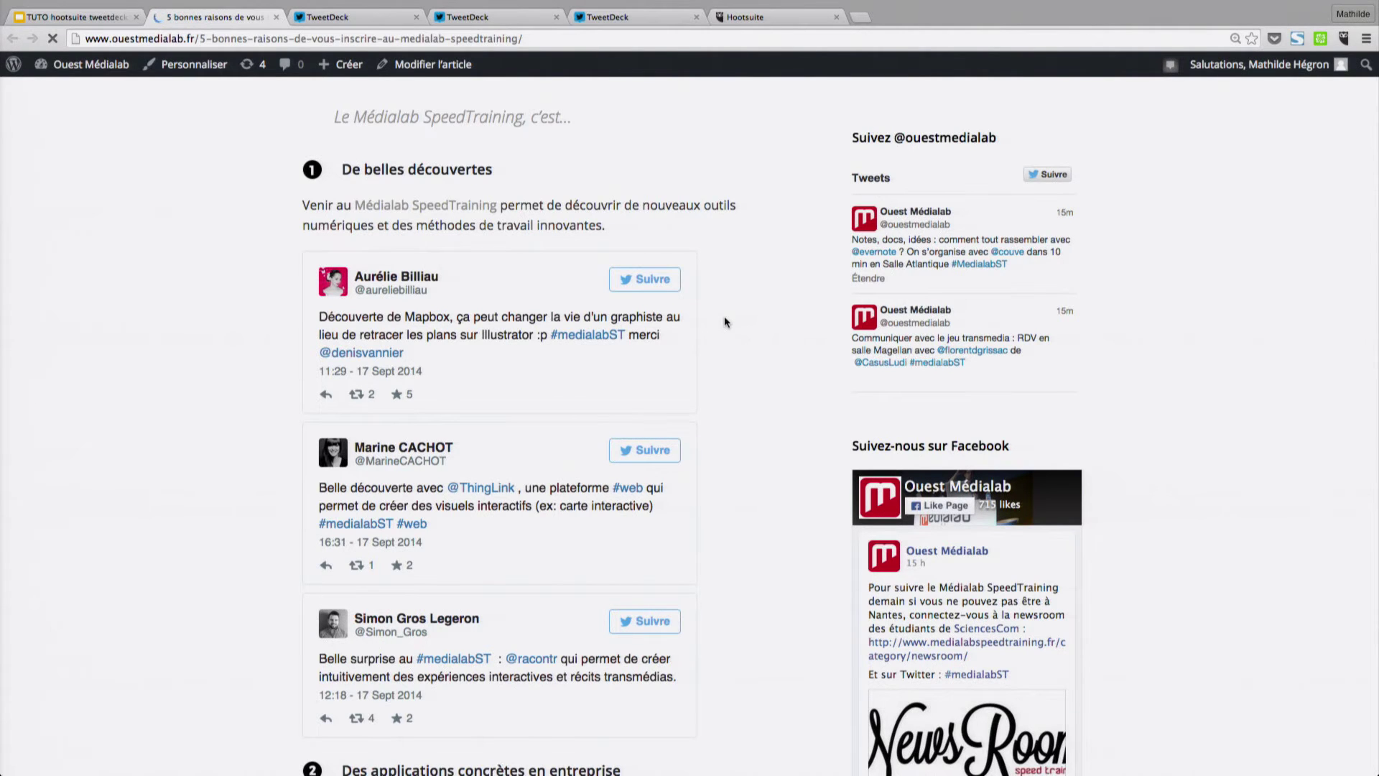
scroll(725, 322, "down", 3)
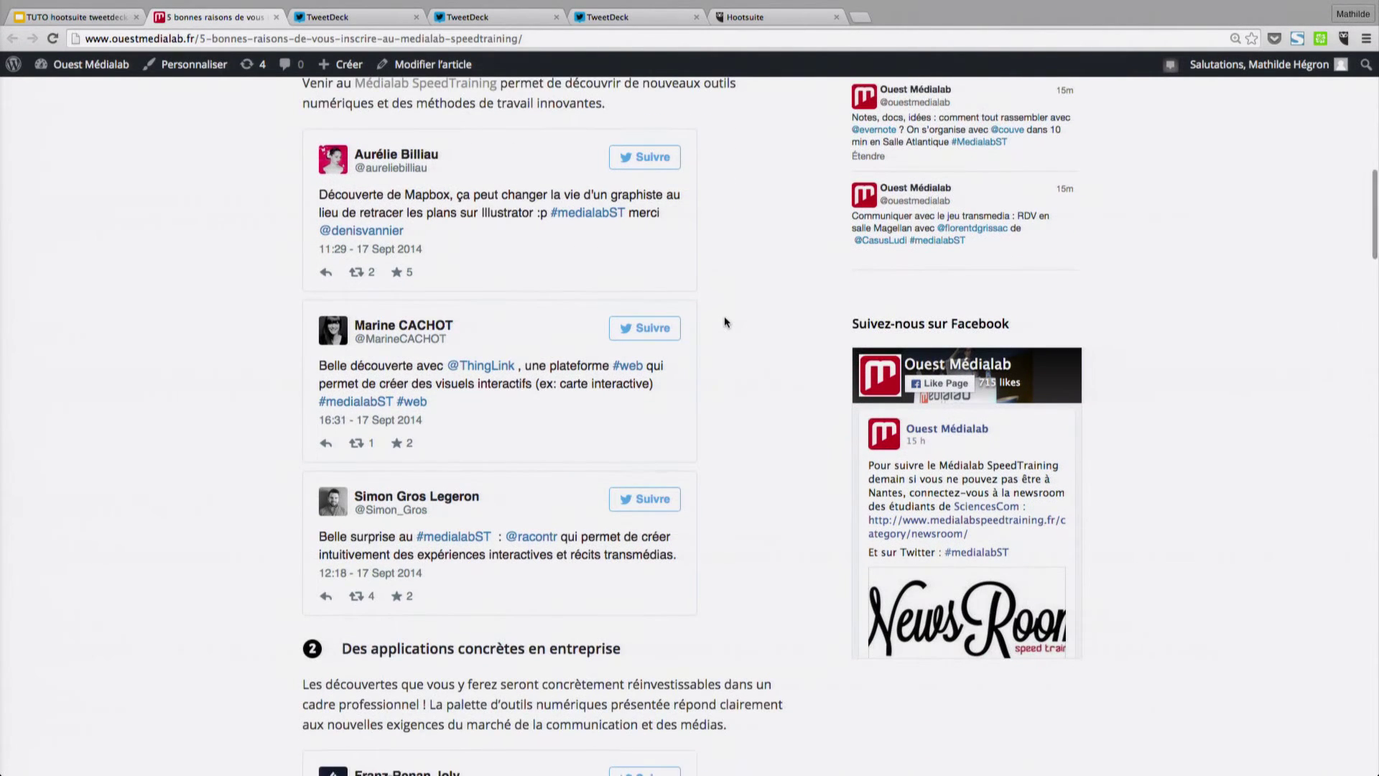
scroll(725, 322, "down", 10)
scroll(724, 321, "down", 5)
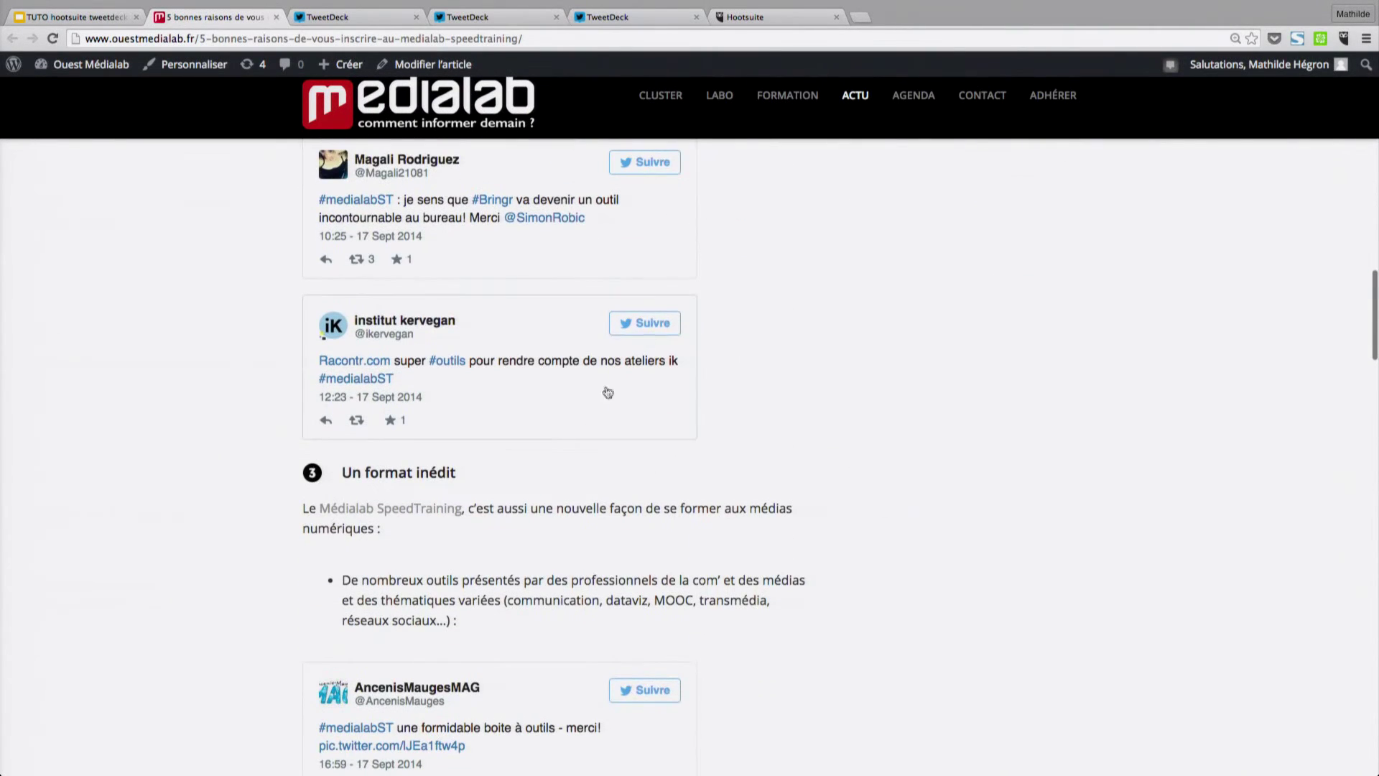
scroll(334, 323, "up", 11)
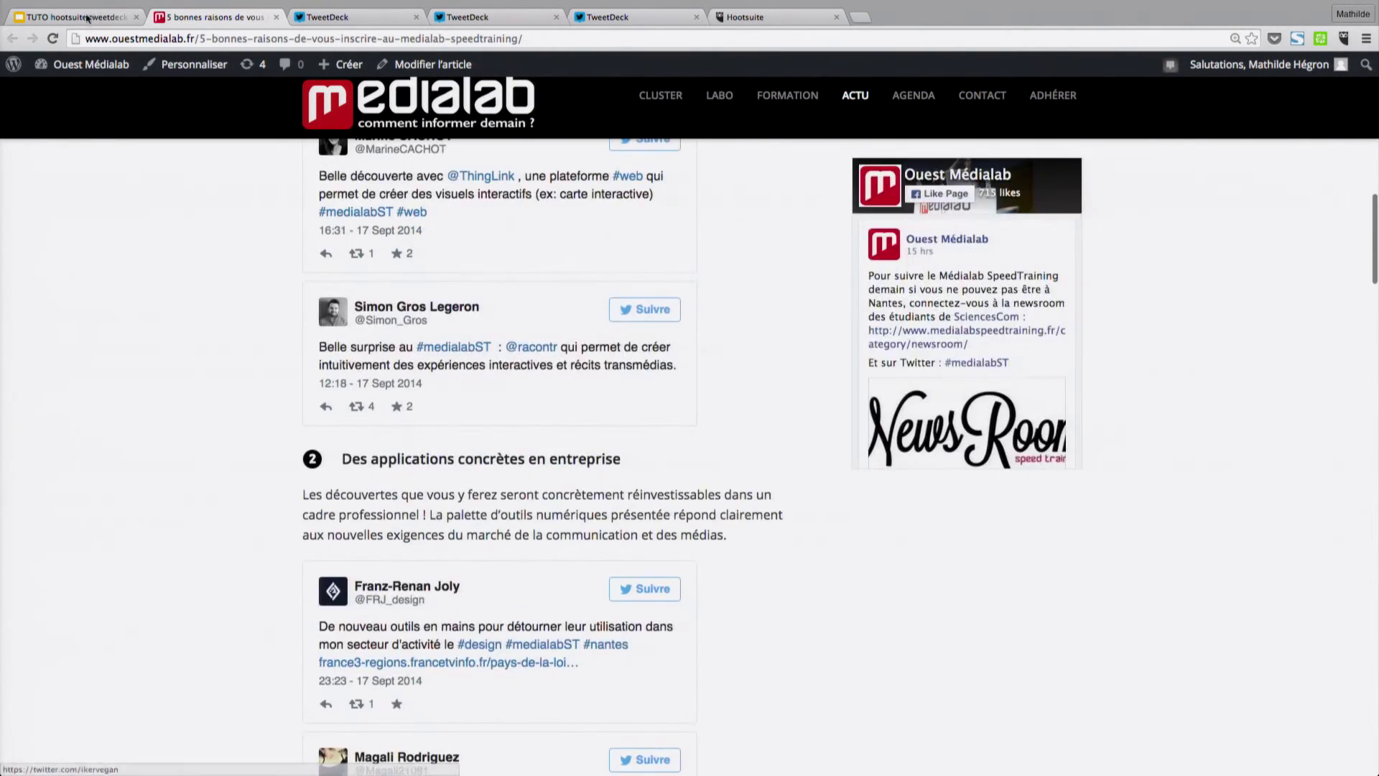
Return to the presentation and open the MYNSAQuestion collection by Guardian US.
left_click(79, 17)
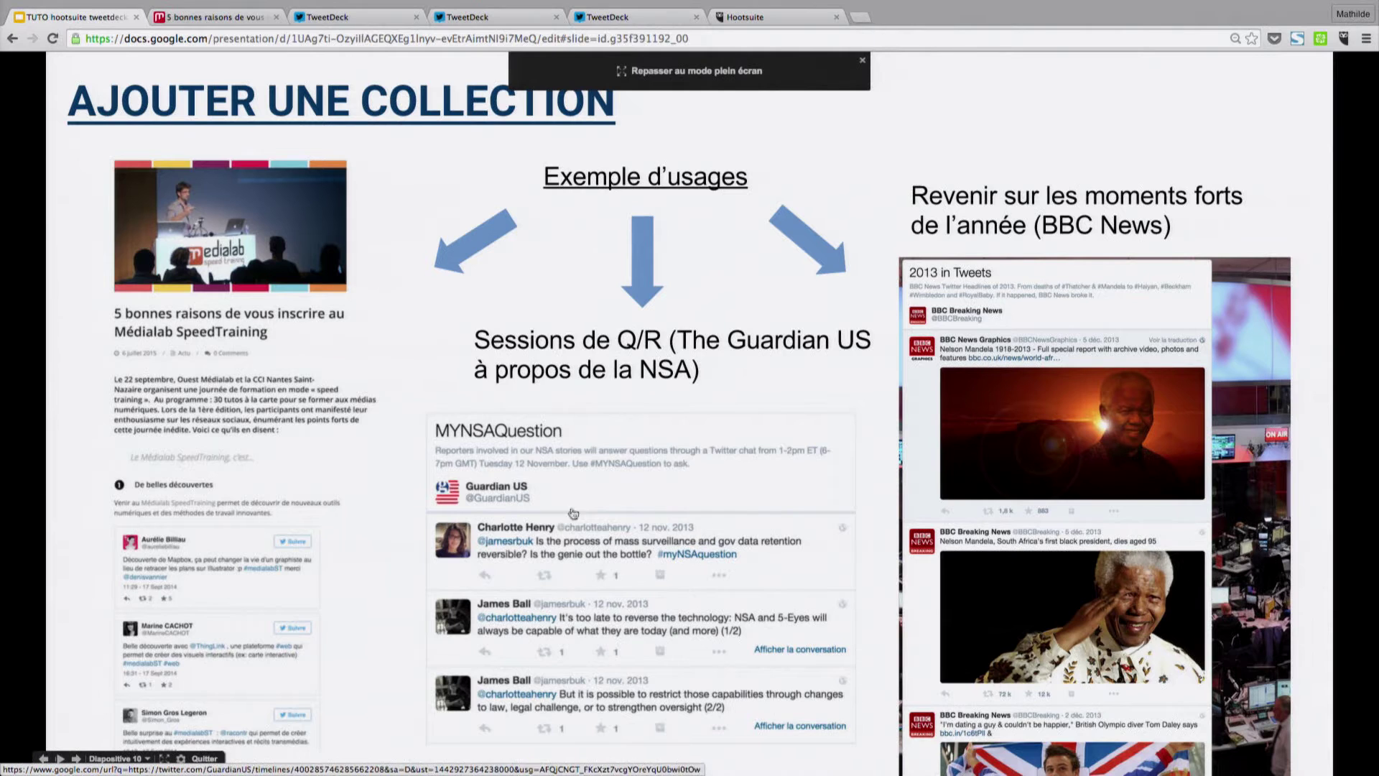
left_click(292, 623)
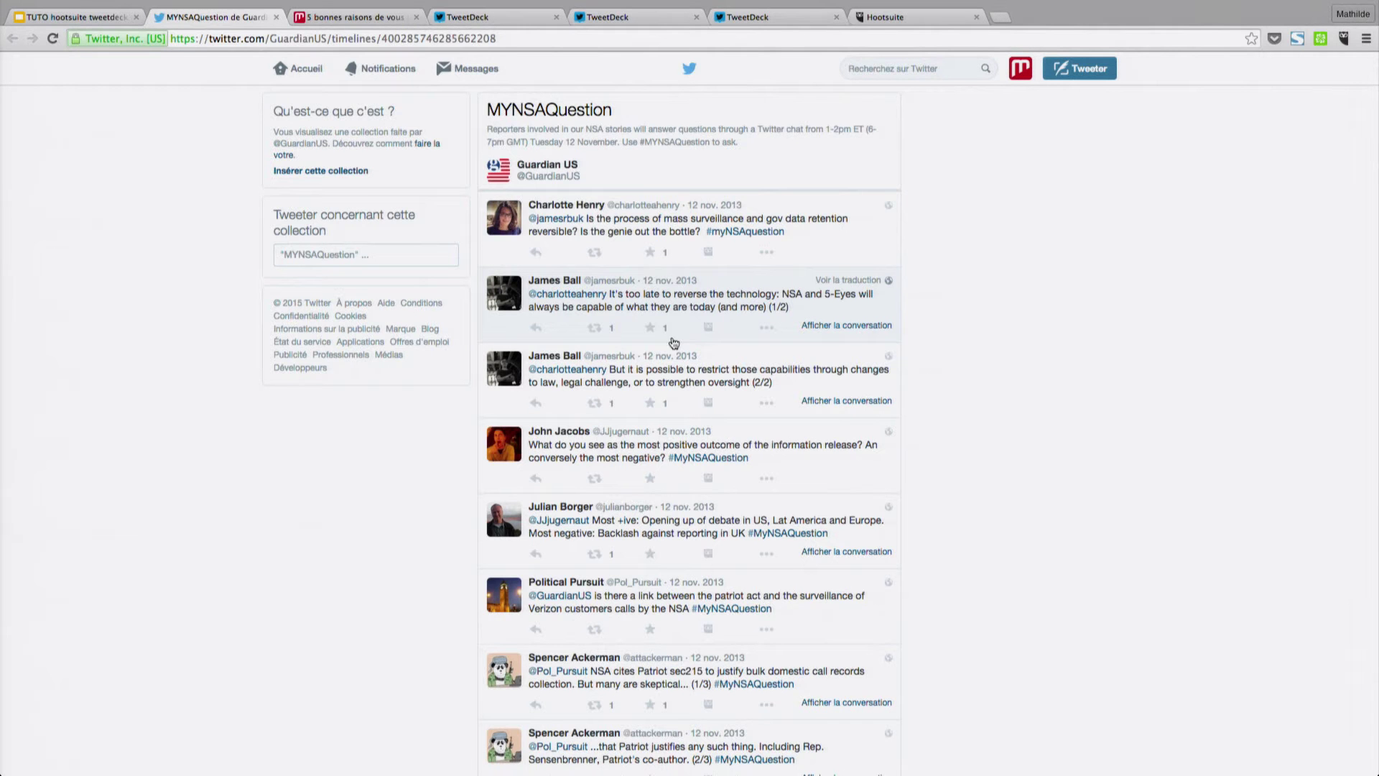
Return to the presentation, open BBC Breaking News's "2013 in Tweets" collection and look through its tweets.
left_click(72, 16)
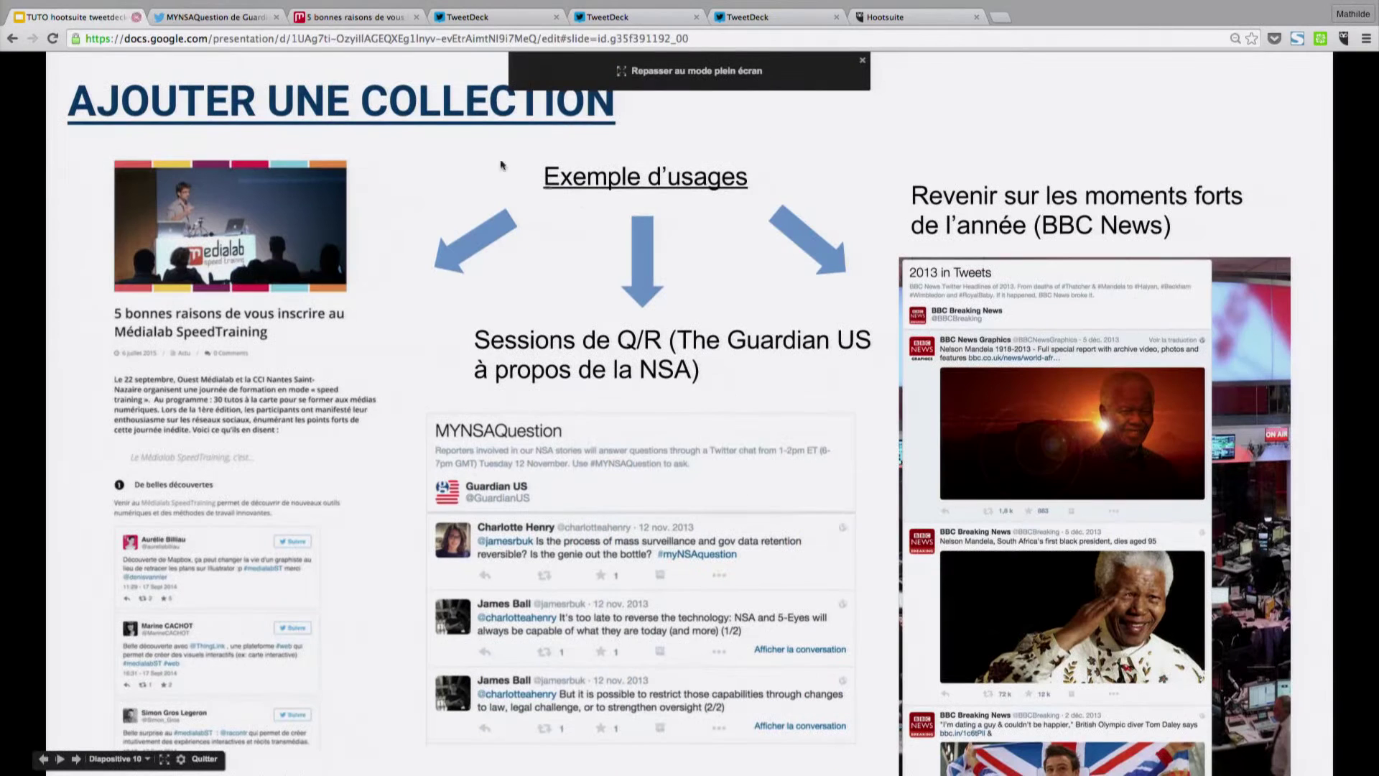
left_click(1070, 415)
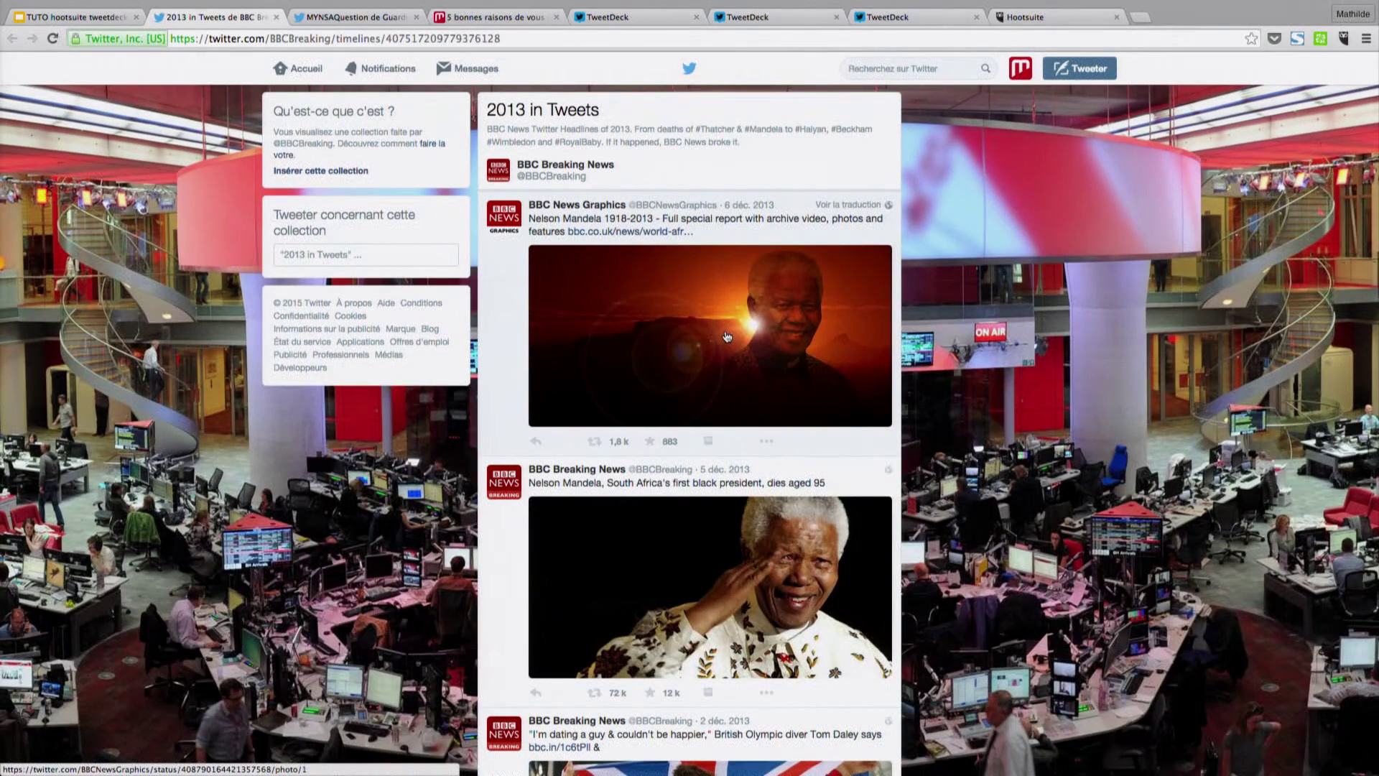
scroll(713, 402, "down", 7)
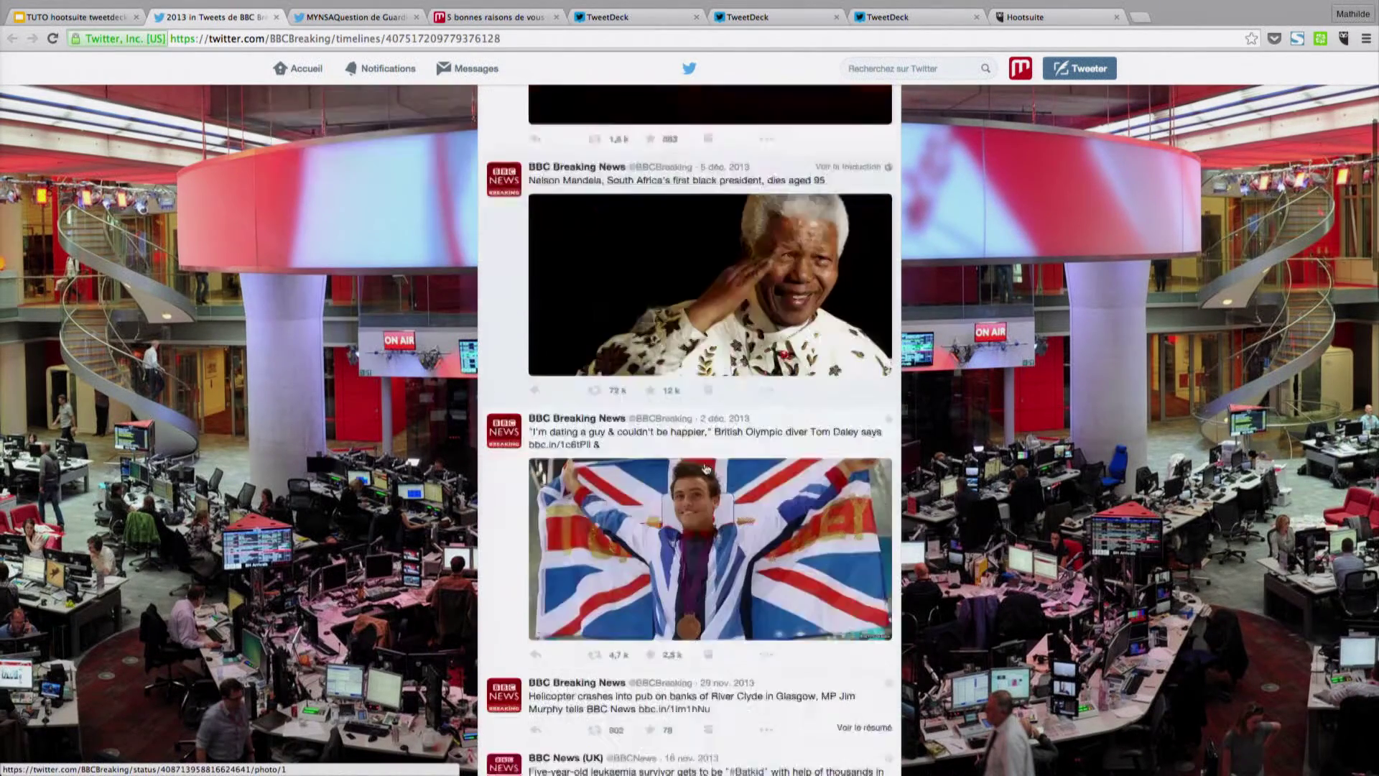
scroll(706, 468, "down", 15)
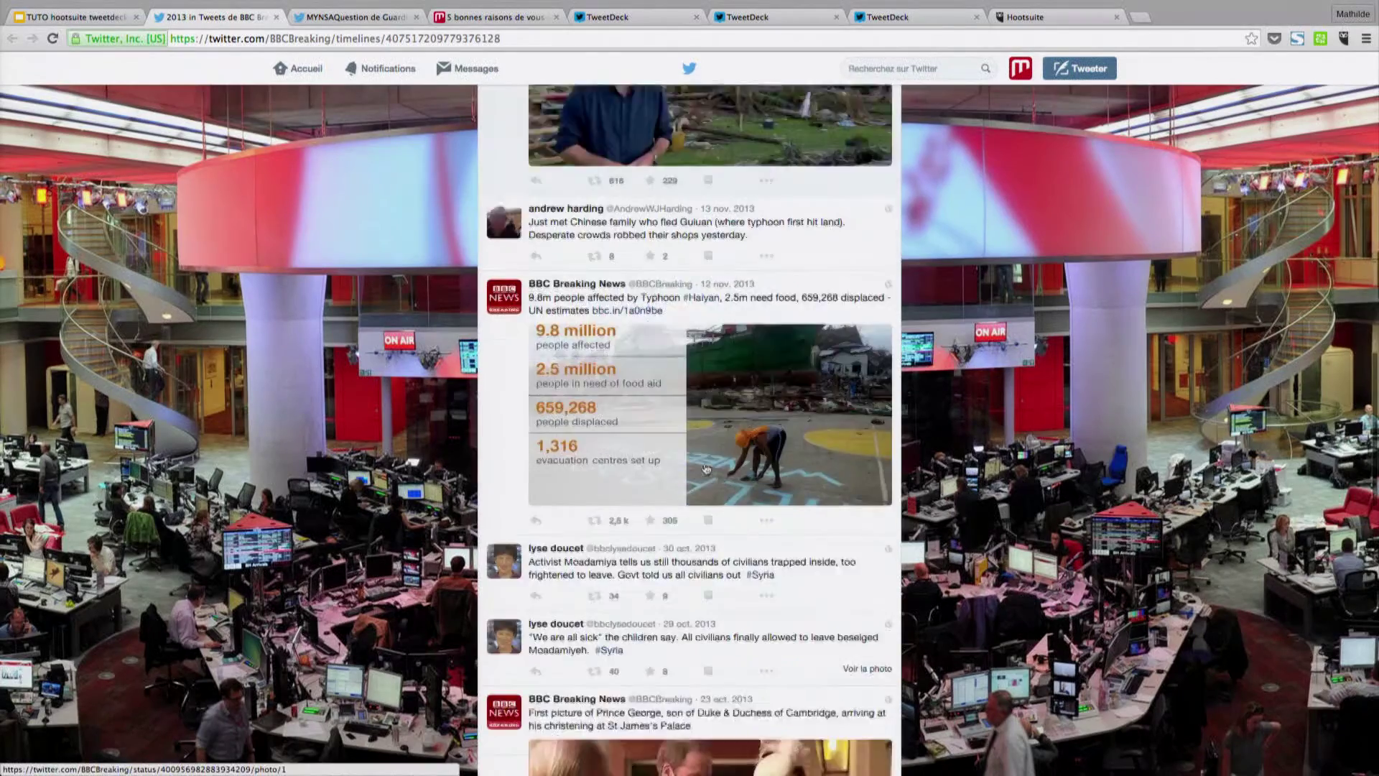
scroll(706, 468, "up", 20)
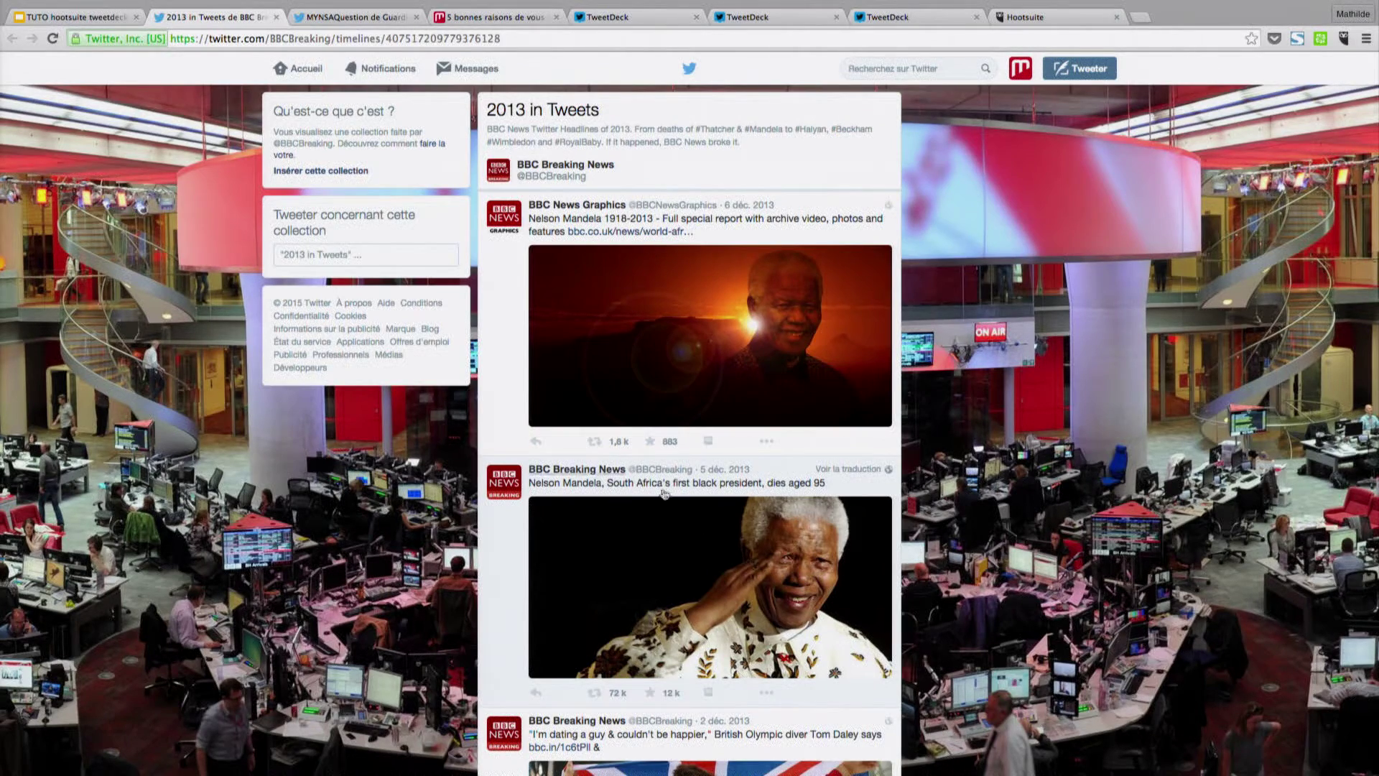
scroll(781, 391, "down", 3)
scroll(783, 400, "down", 17)
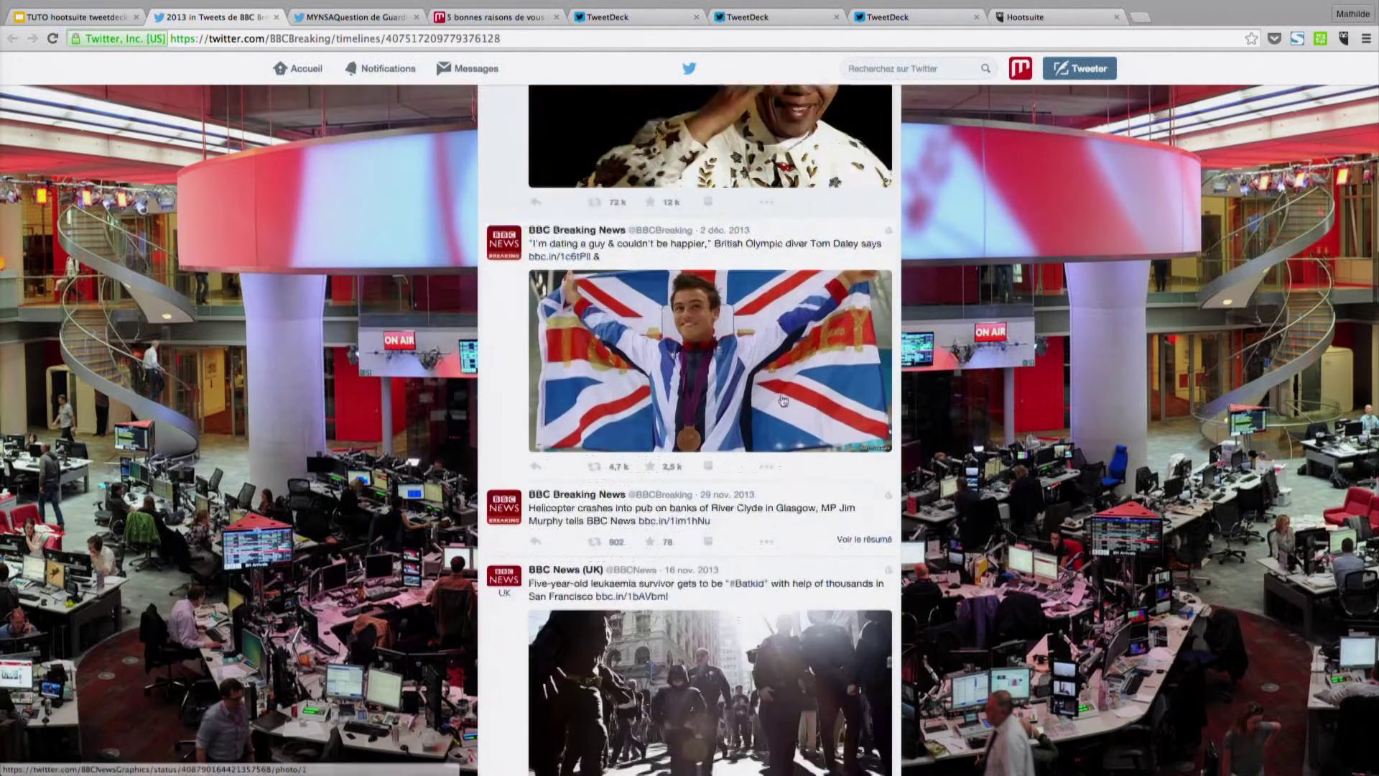
scroll(783, 400, "down", 9)
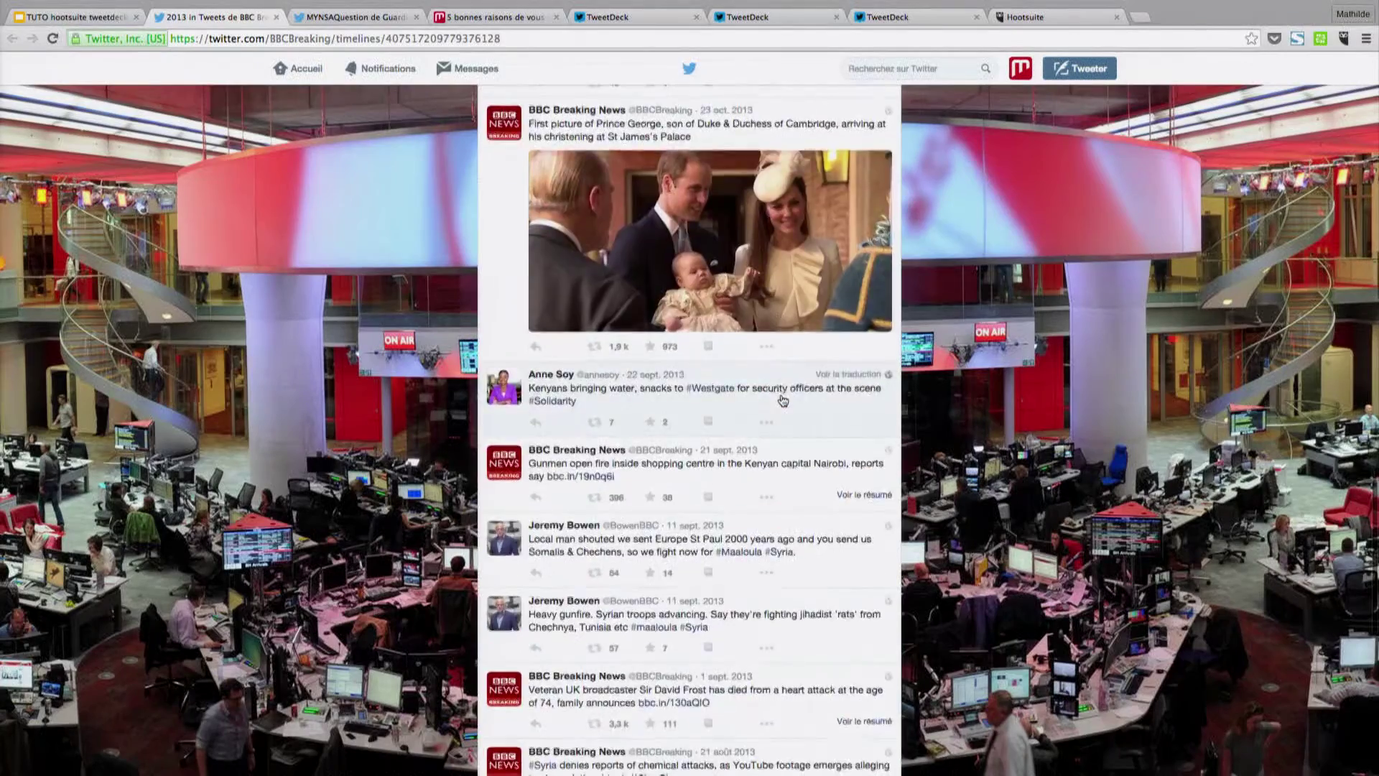
scroll(779, 400, "up", 12)
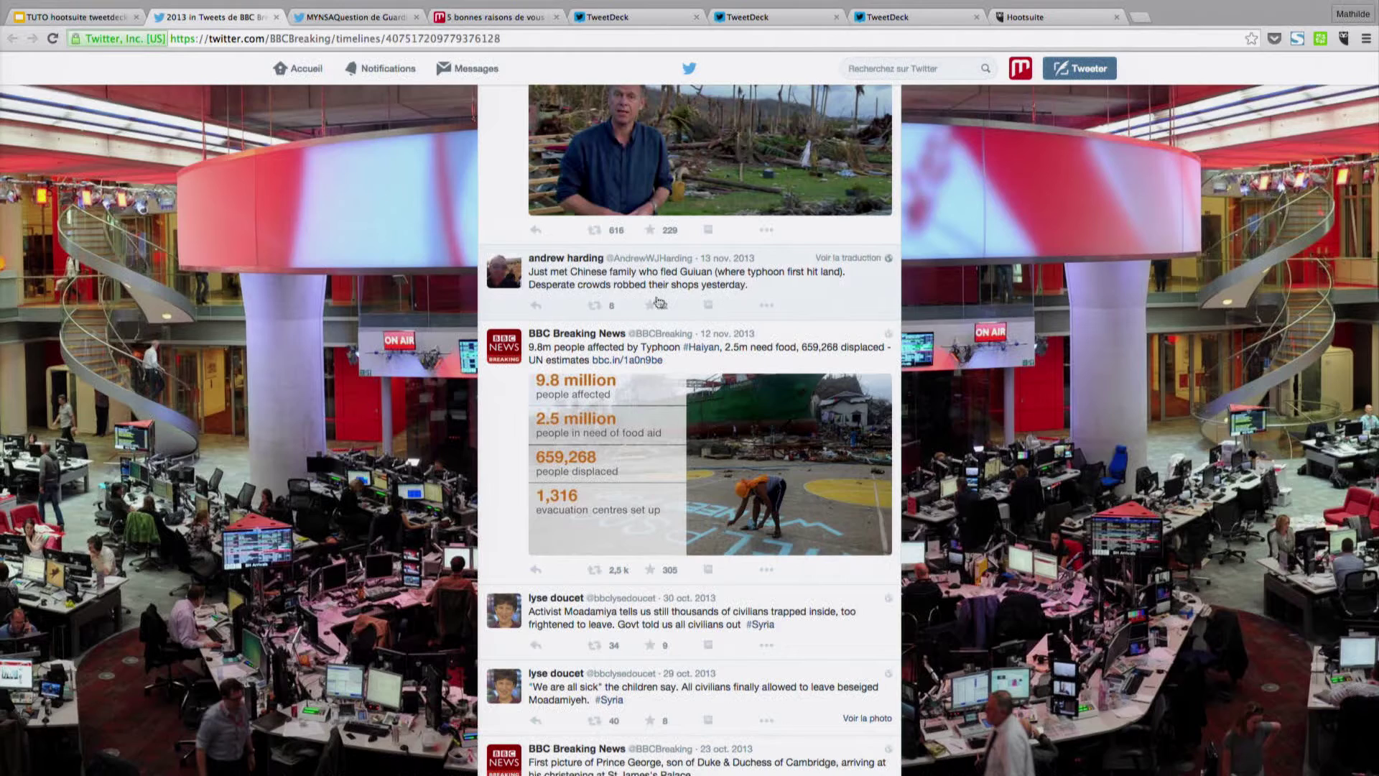
Return to the presentation and advance past "Deuxième partie" to the "Composer et planifier un tweet" slide.
left_click(104, 17)
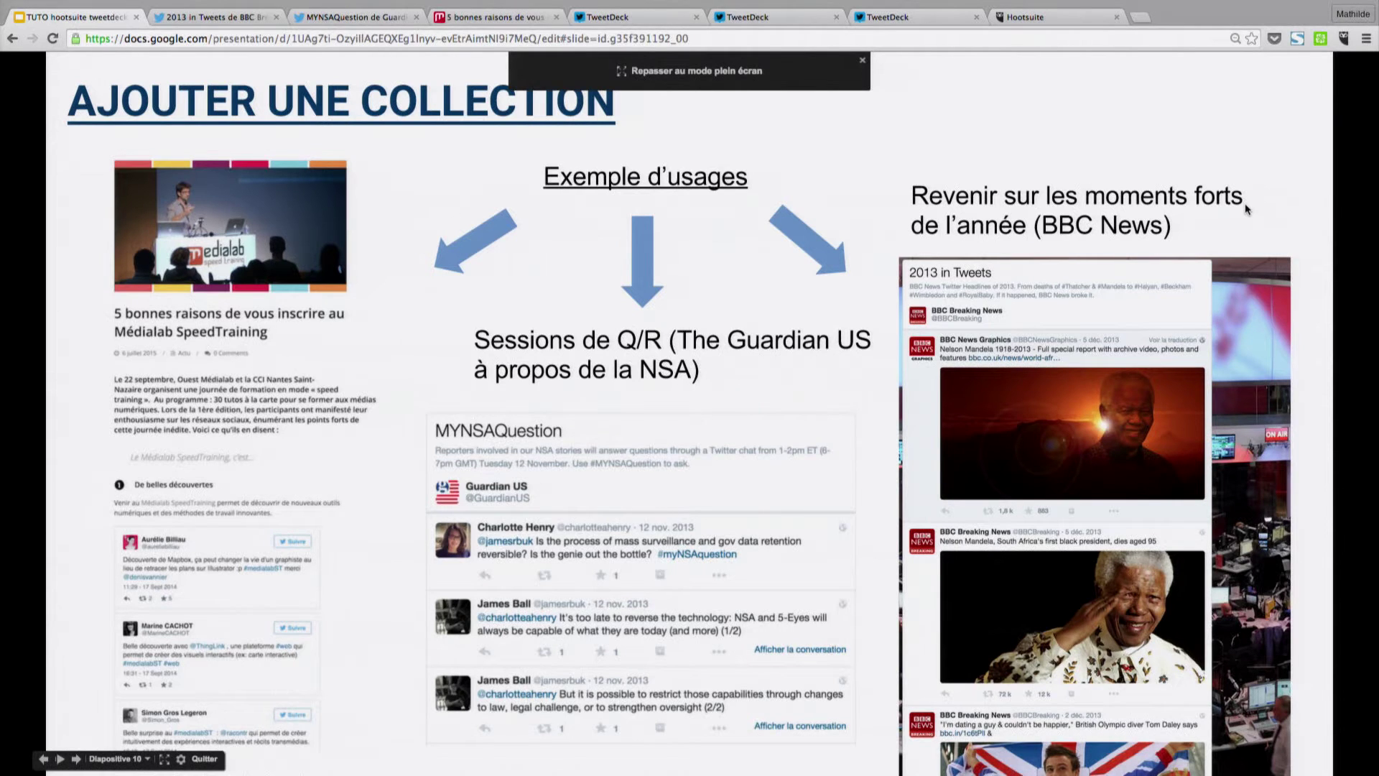
key("Right")
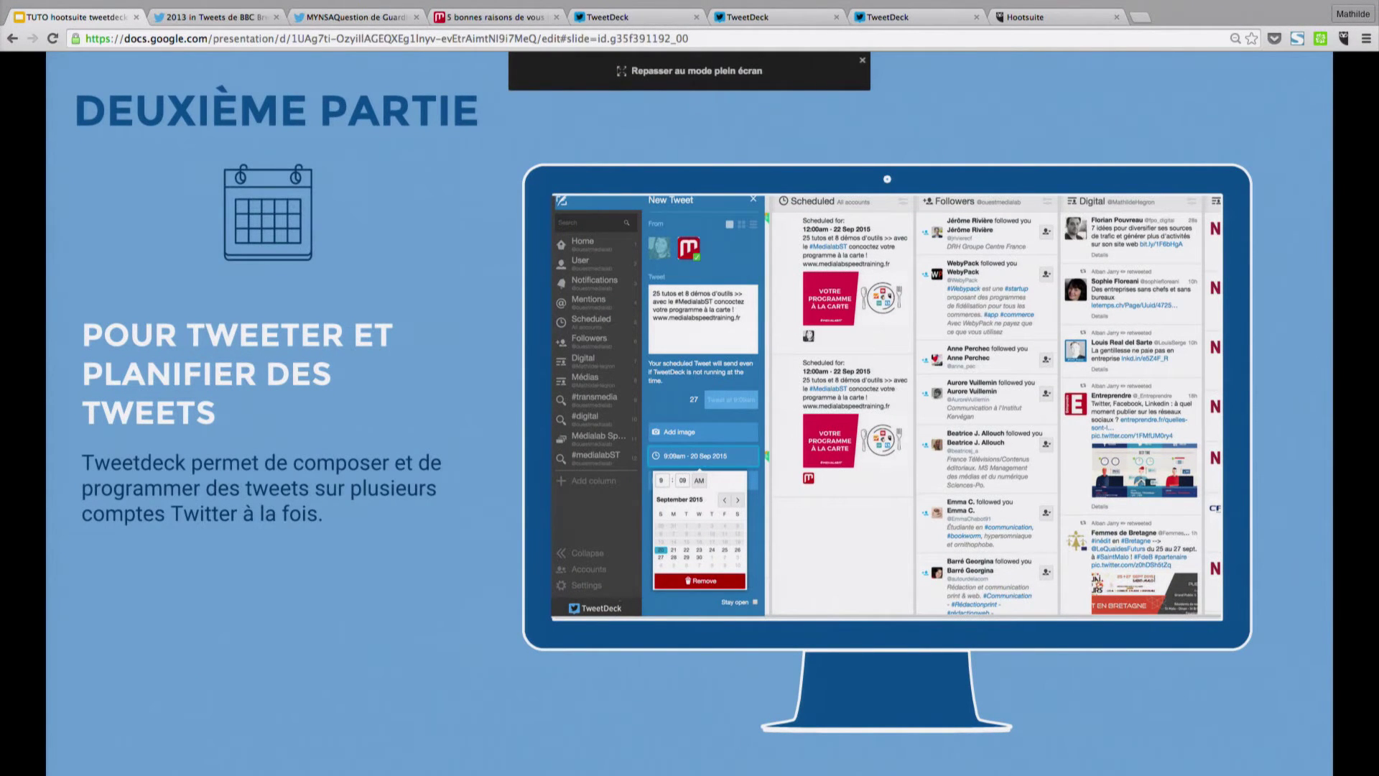
key("Right")
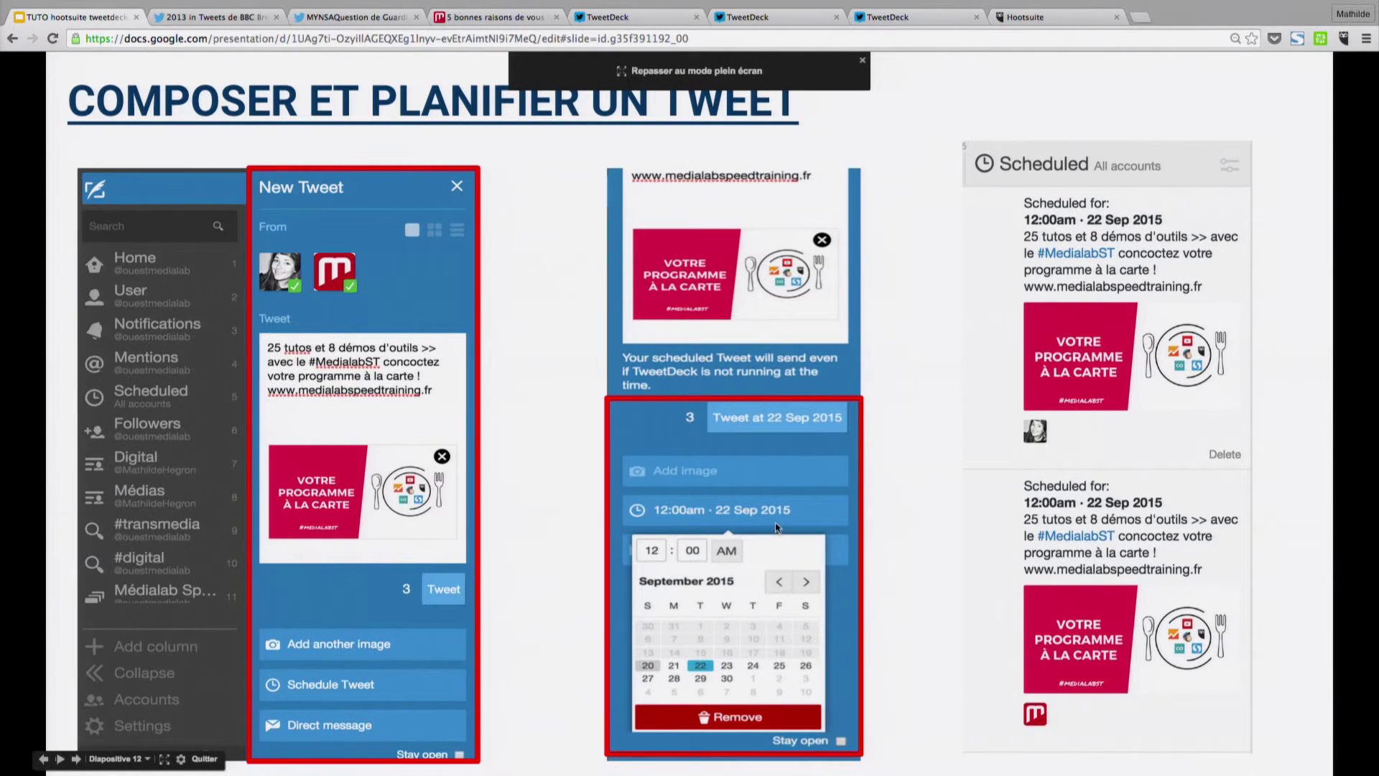
left_click(833, 526)
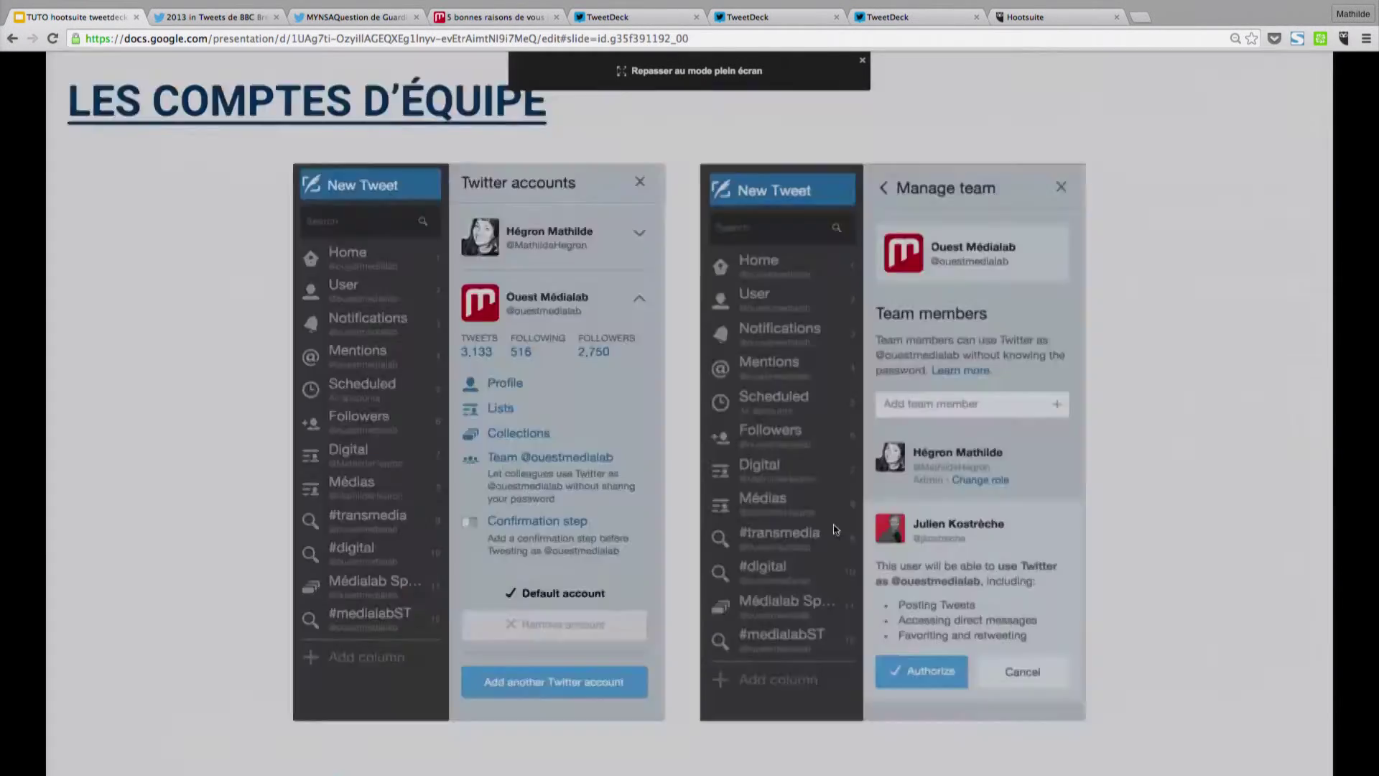
left_click(834, 528)
key("Left")
key("Left")
key("Left")
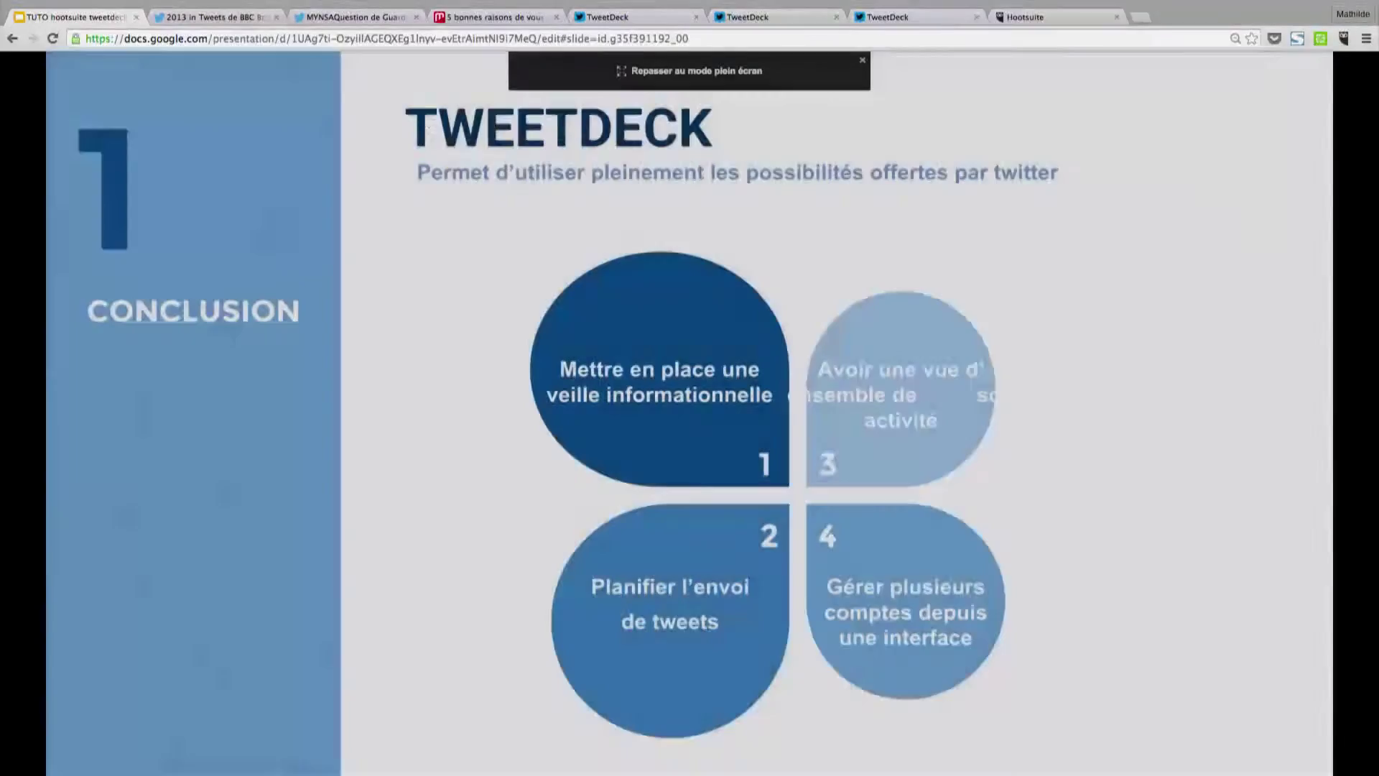
key("Left")
key("Left")
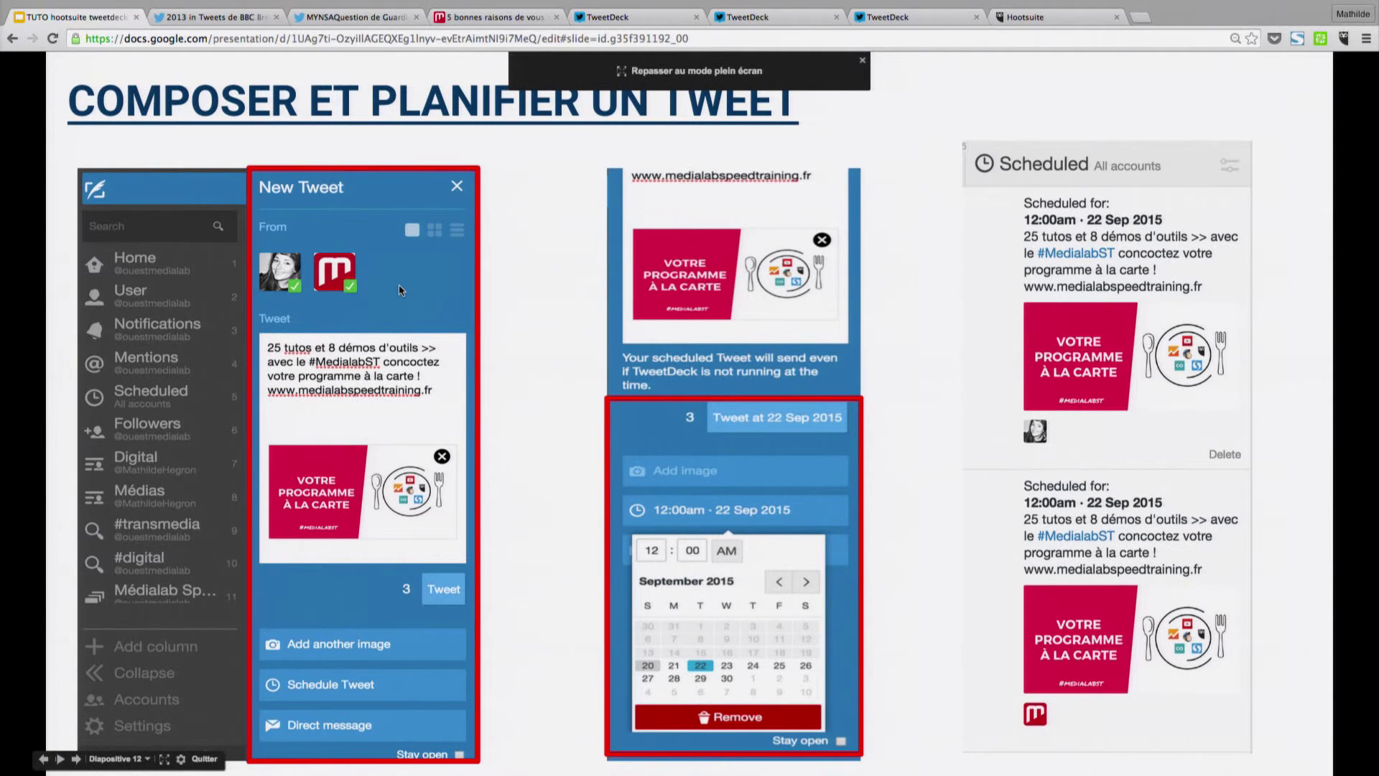
Advance the presentation past the "Les comptes d'équipe" slide to the TweetDeck conclusion slide.
key("Right")
key("Right")
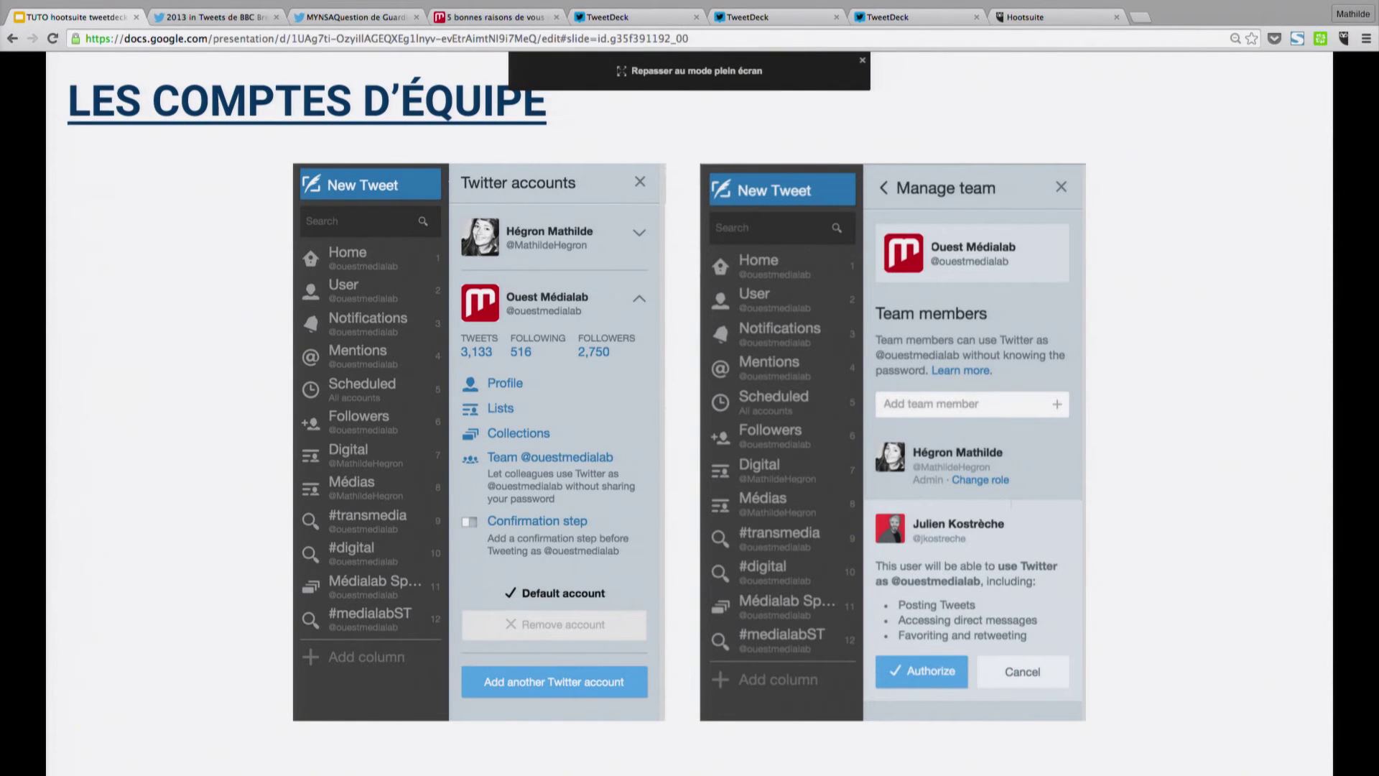
key("Right")
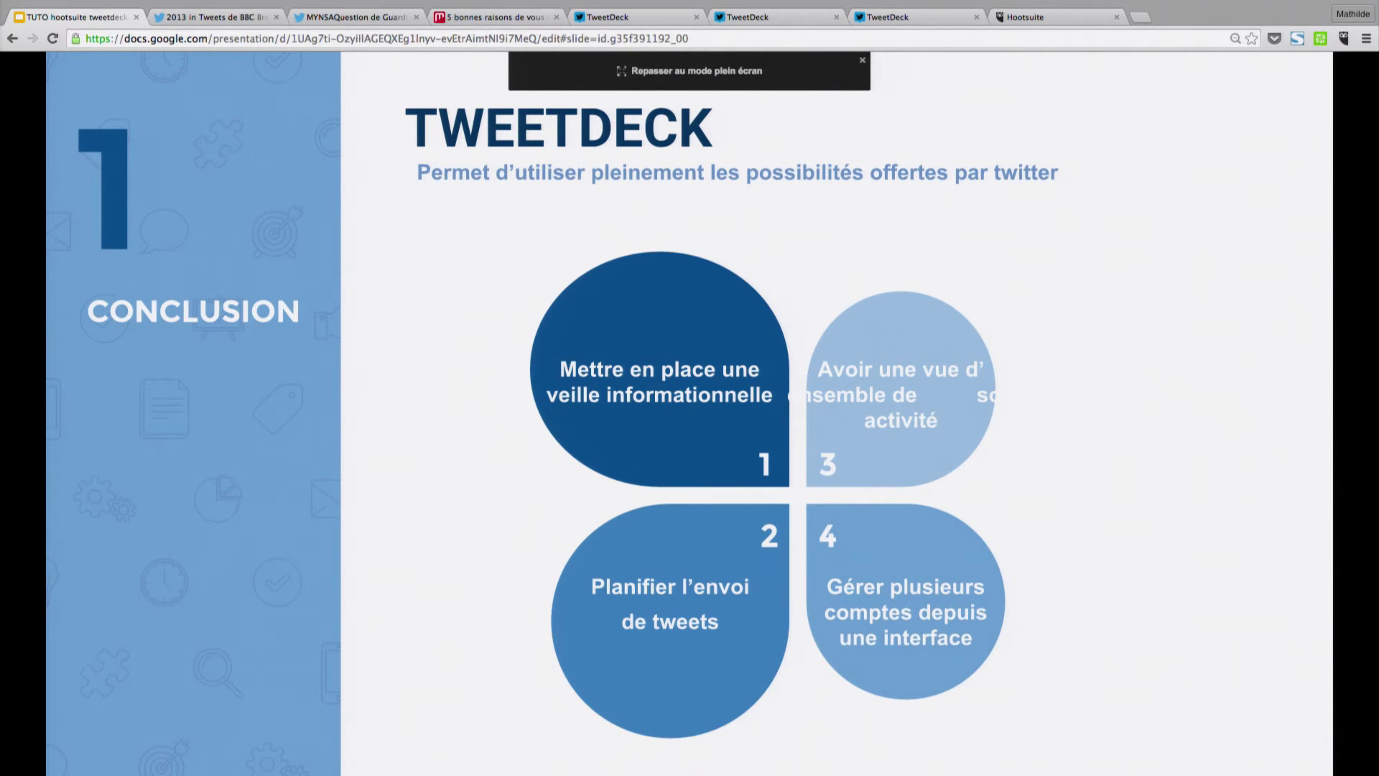
Advance through the Hootsuite history and features slides to the "3 versions disponibles" comparison slide.
key("Right")
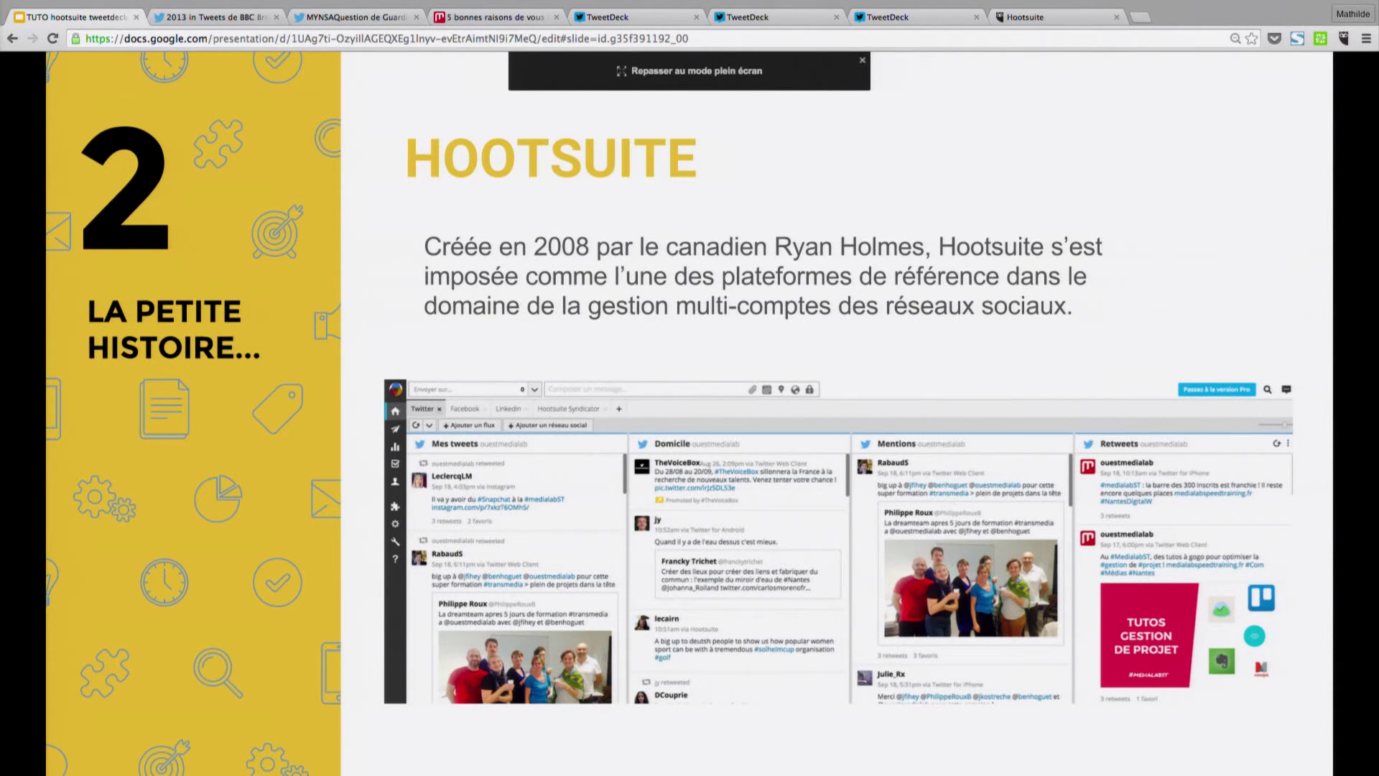
key("Right")
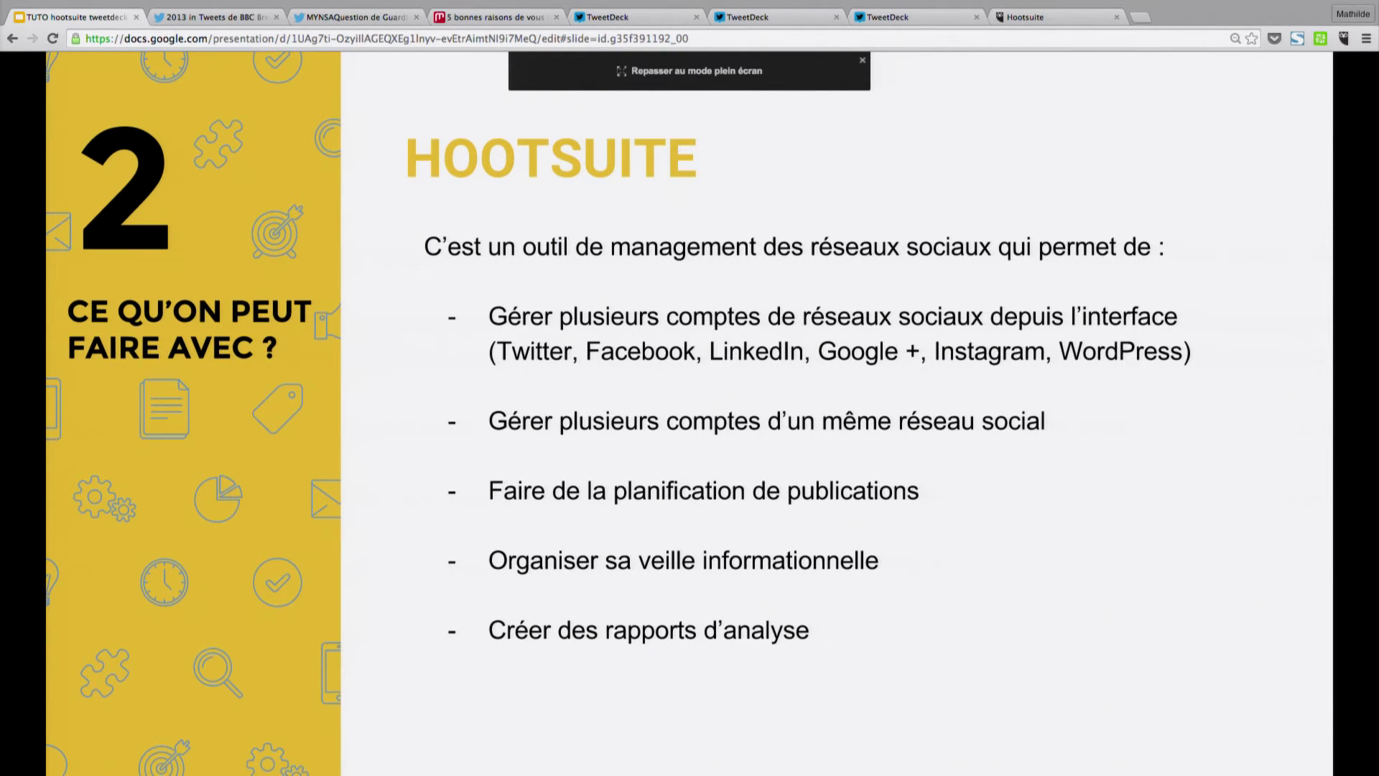
key("Right")
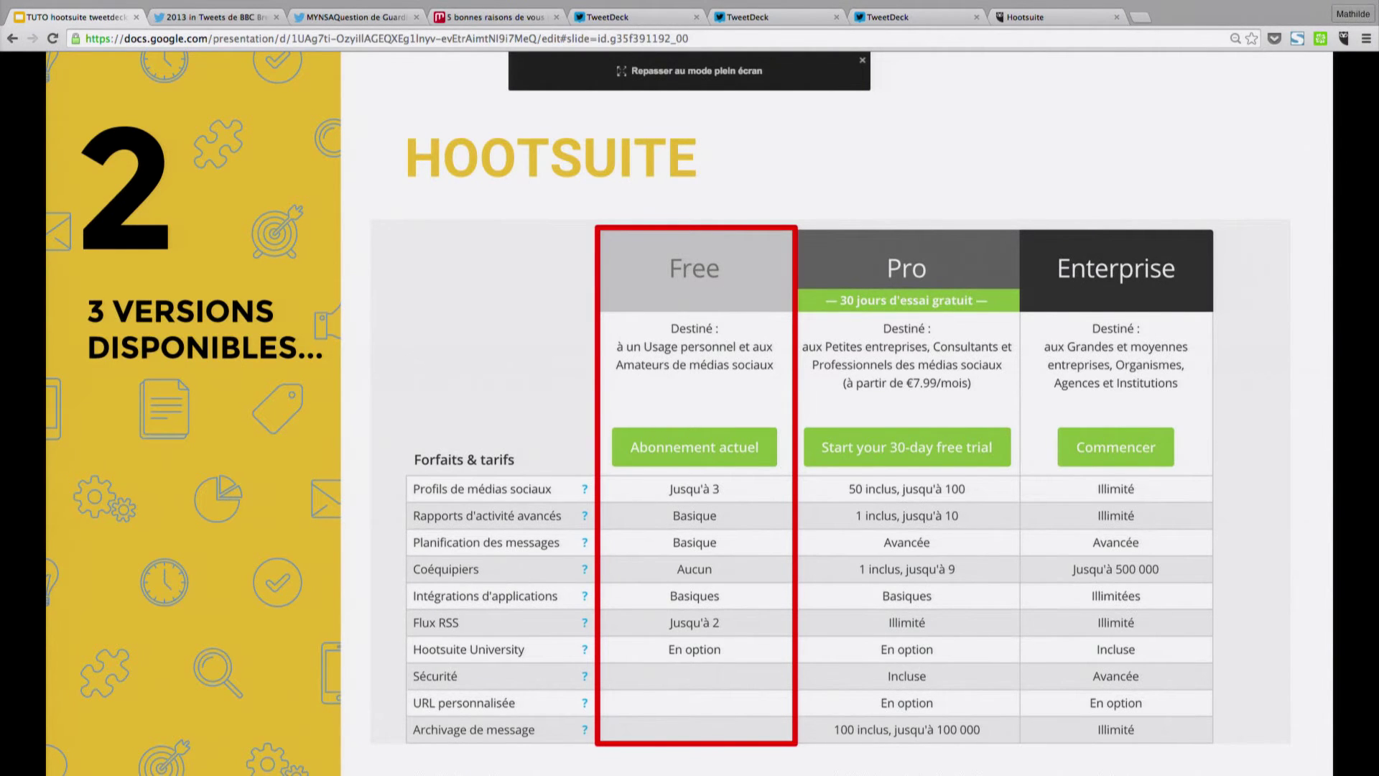
Advance the presentation past "Comment l'utiliser ?" and the dashboard overview to the "Les flux par réseaux sociaux" slide.
key("Right")
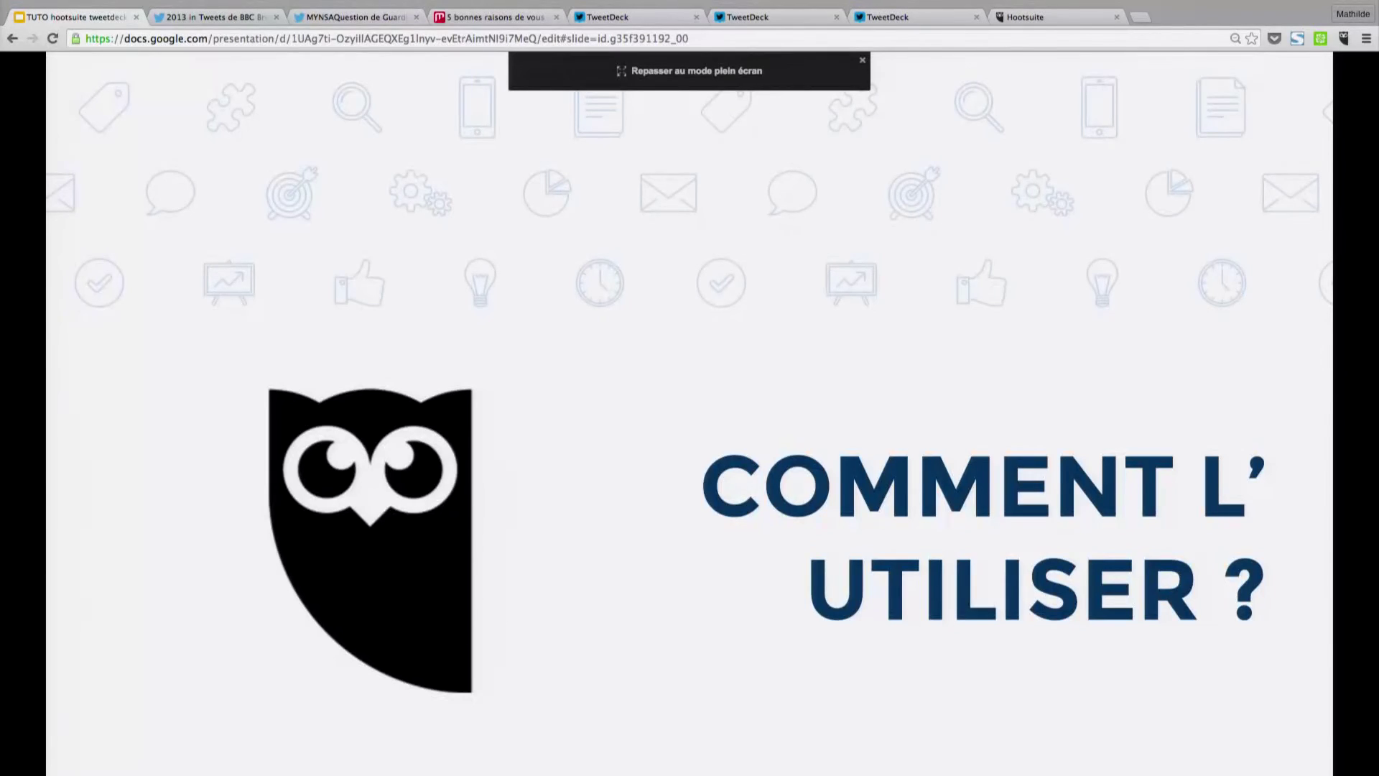
key("Right")
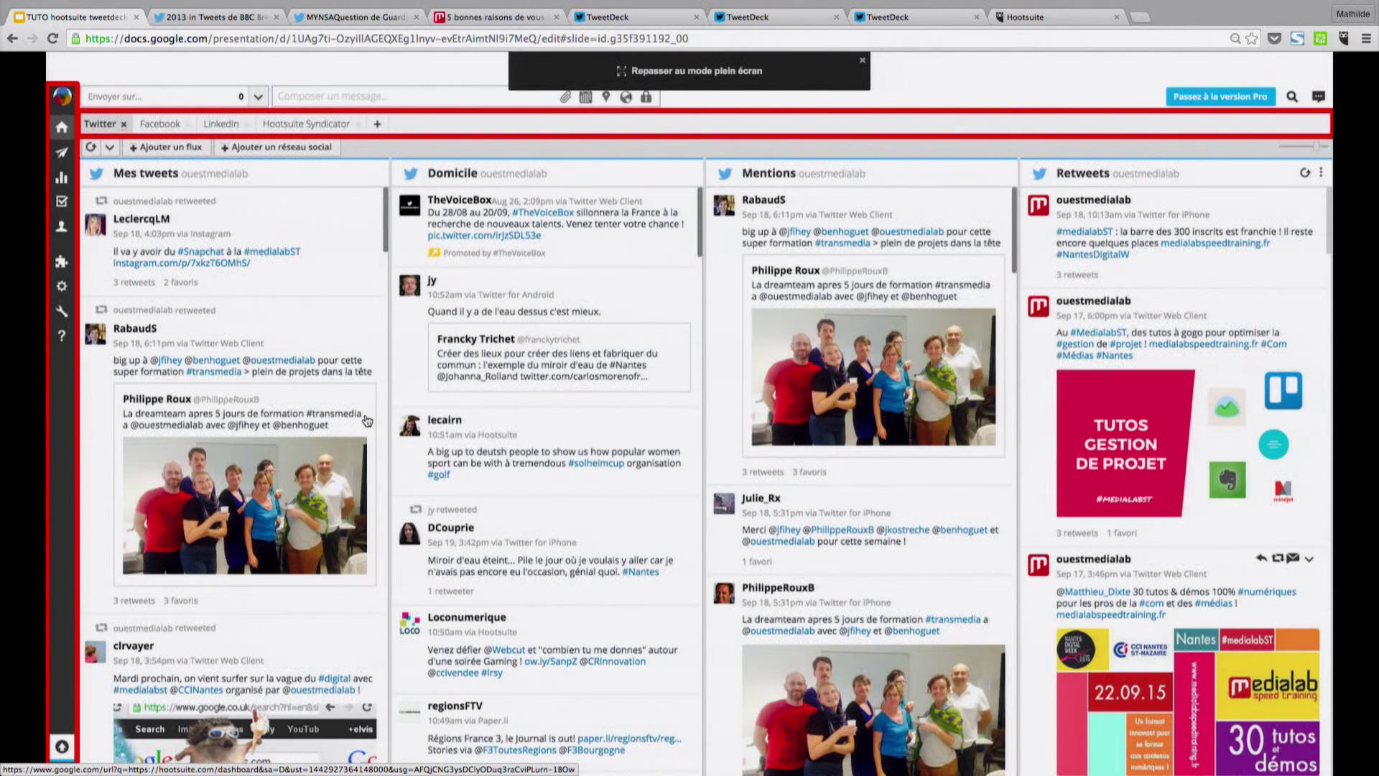
key("Right")
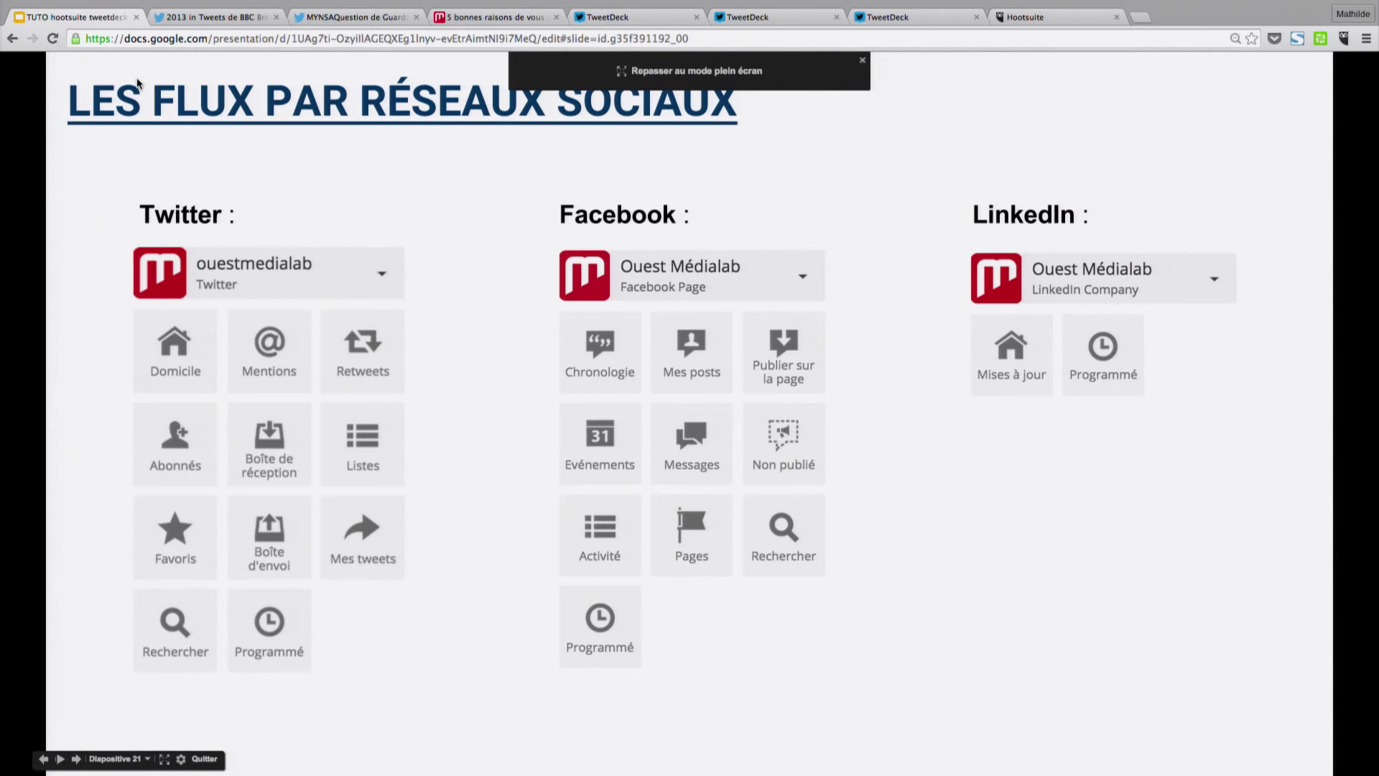
Advance through "Première partie" and the "Rédiger une publication" slides to the weekly calendar slide of "Planifier une publication".
key("Right")
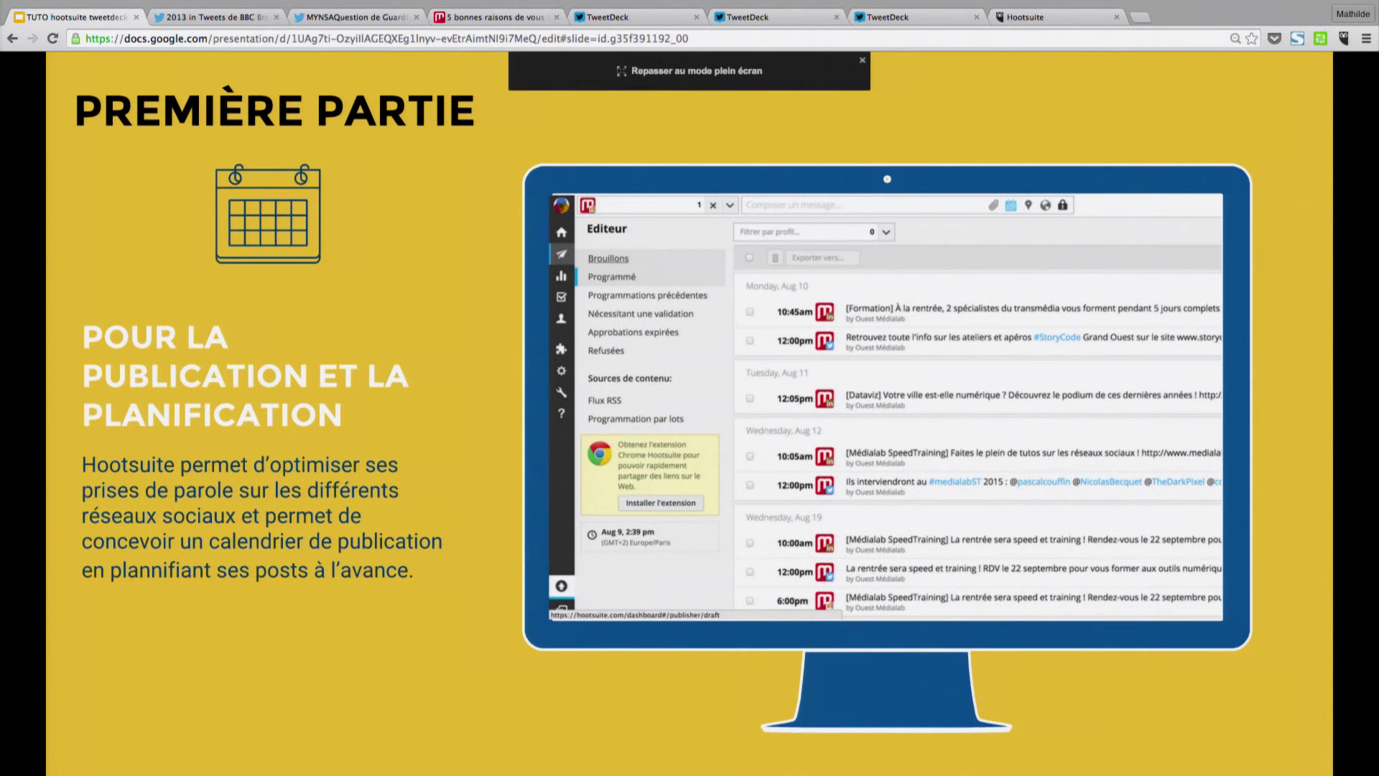
key("Right")
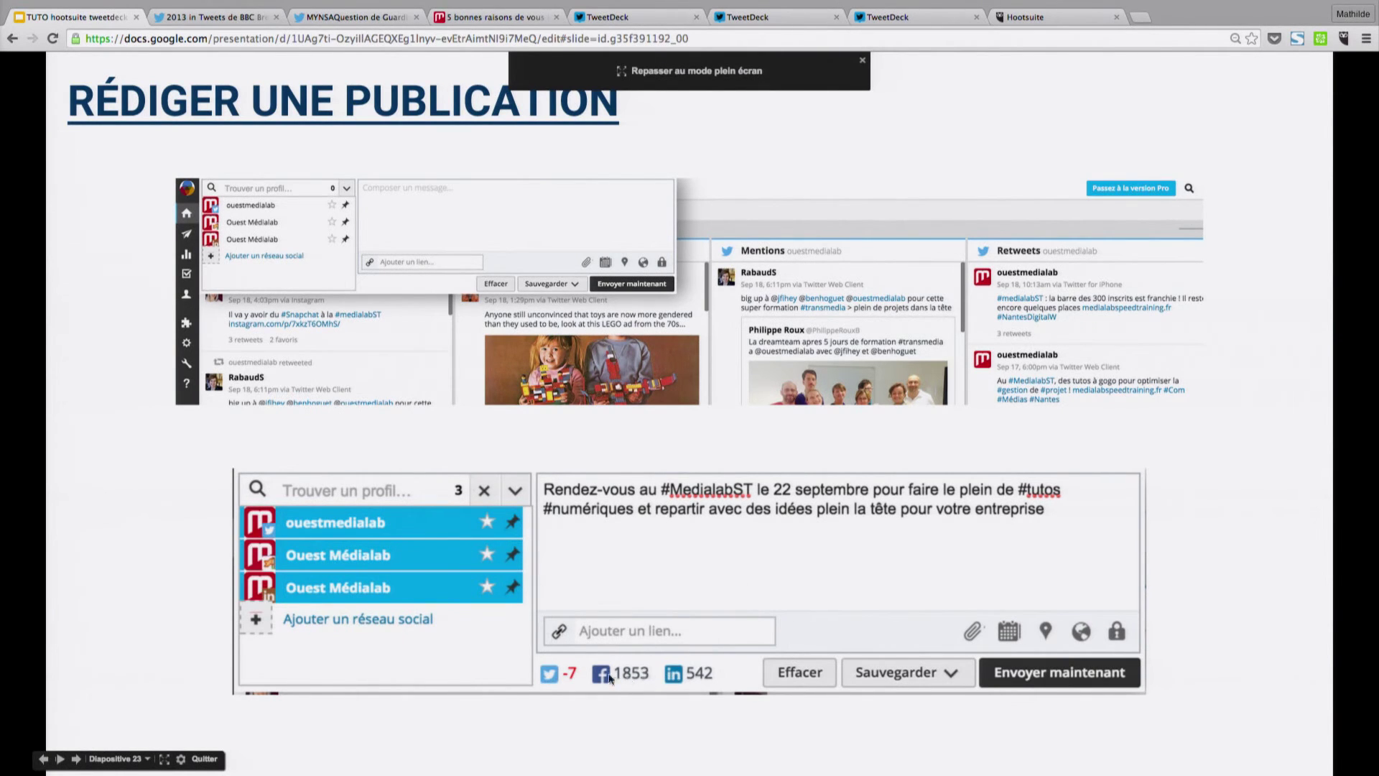
key("Right")
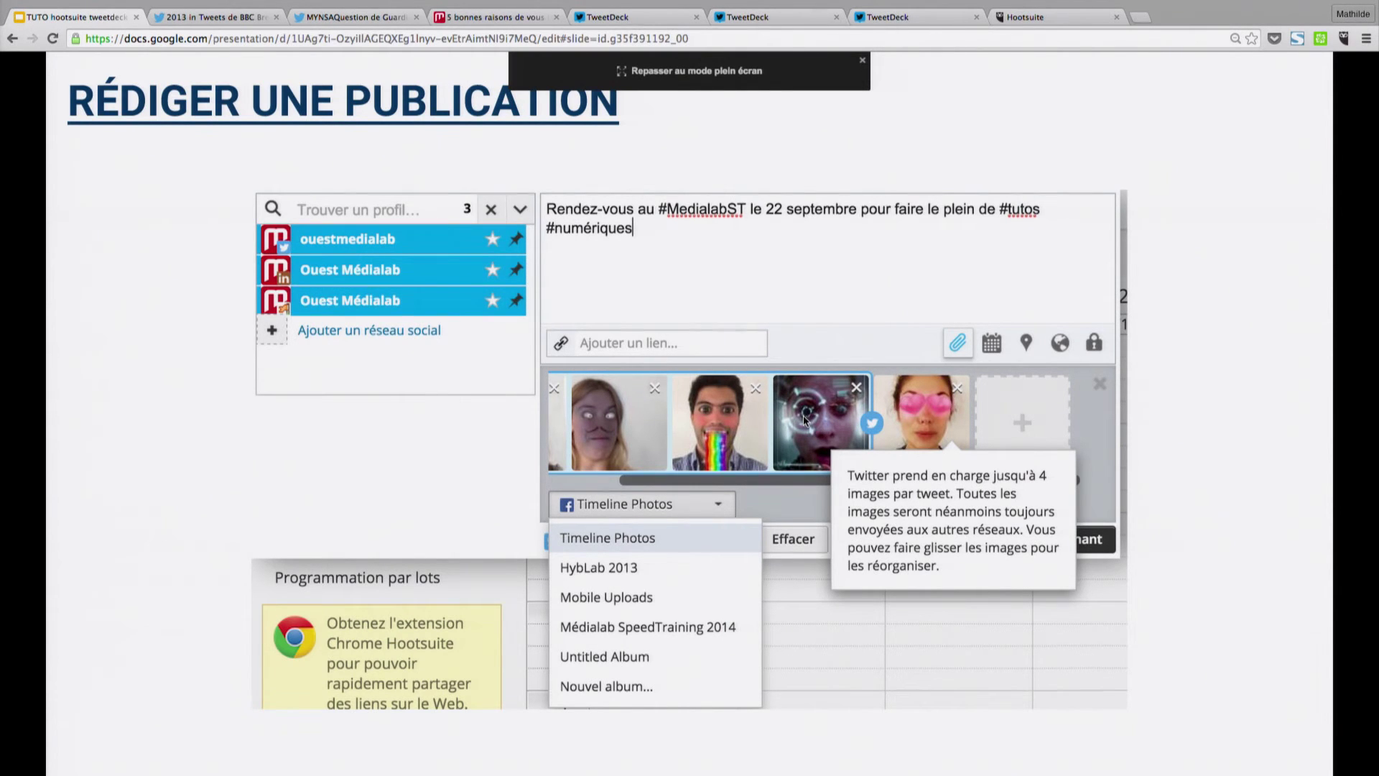
key("Right")
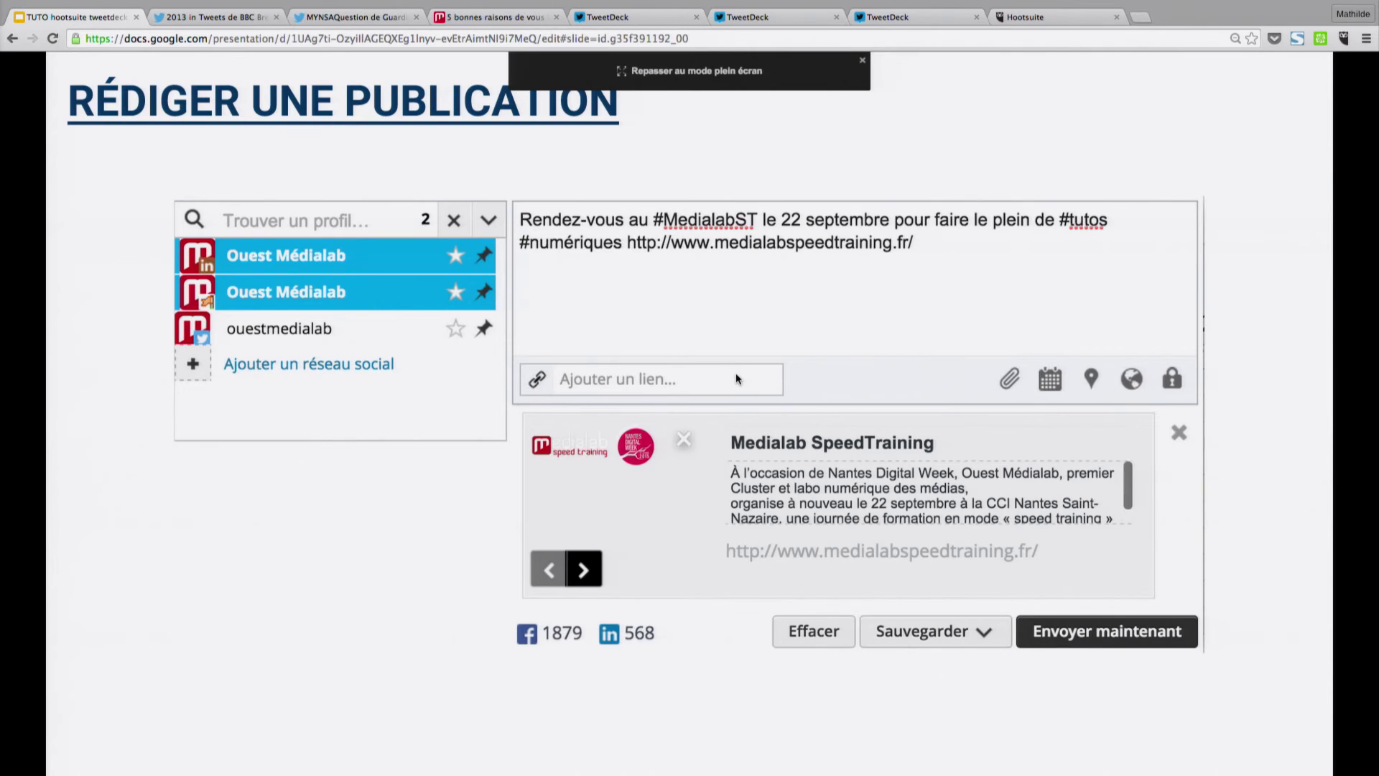
key("Right")
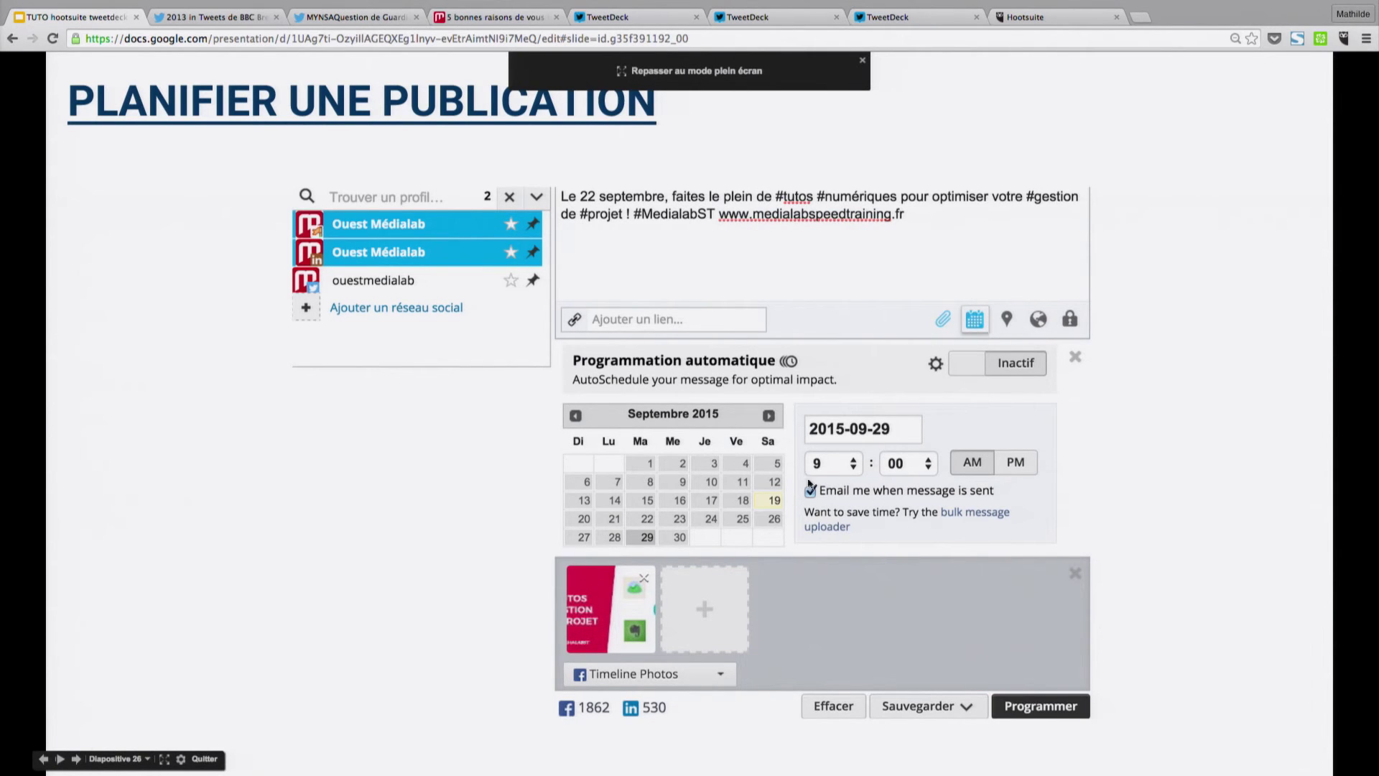
left_click(997, 214)
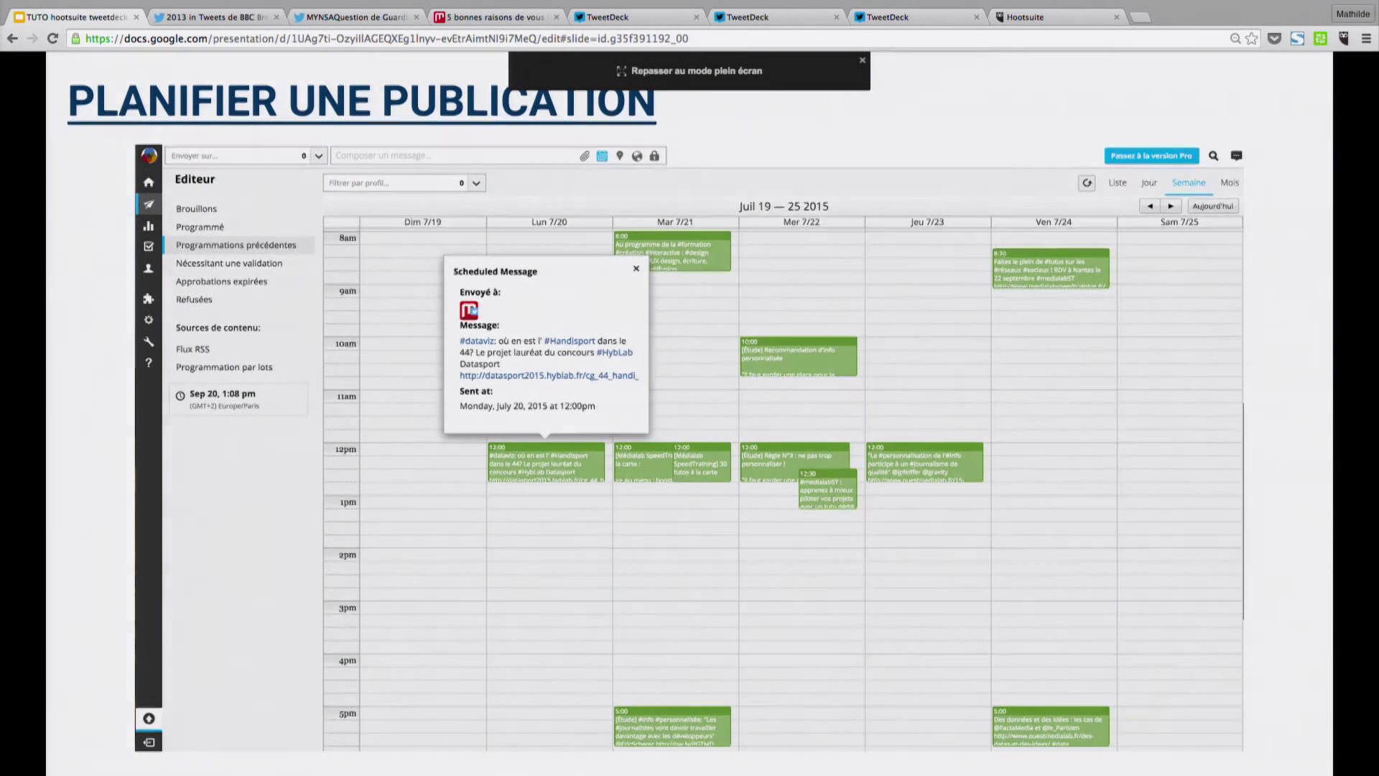
Advance past "Deuxième partie" on interaction to the "Gérer ses contacts" slide showing the list of followers.
key("Right")
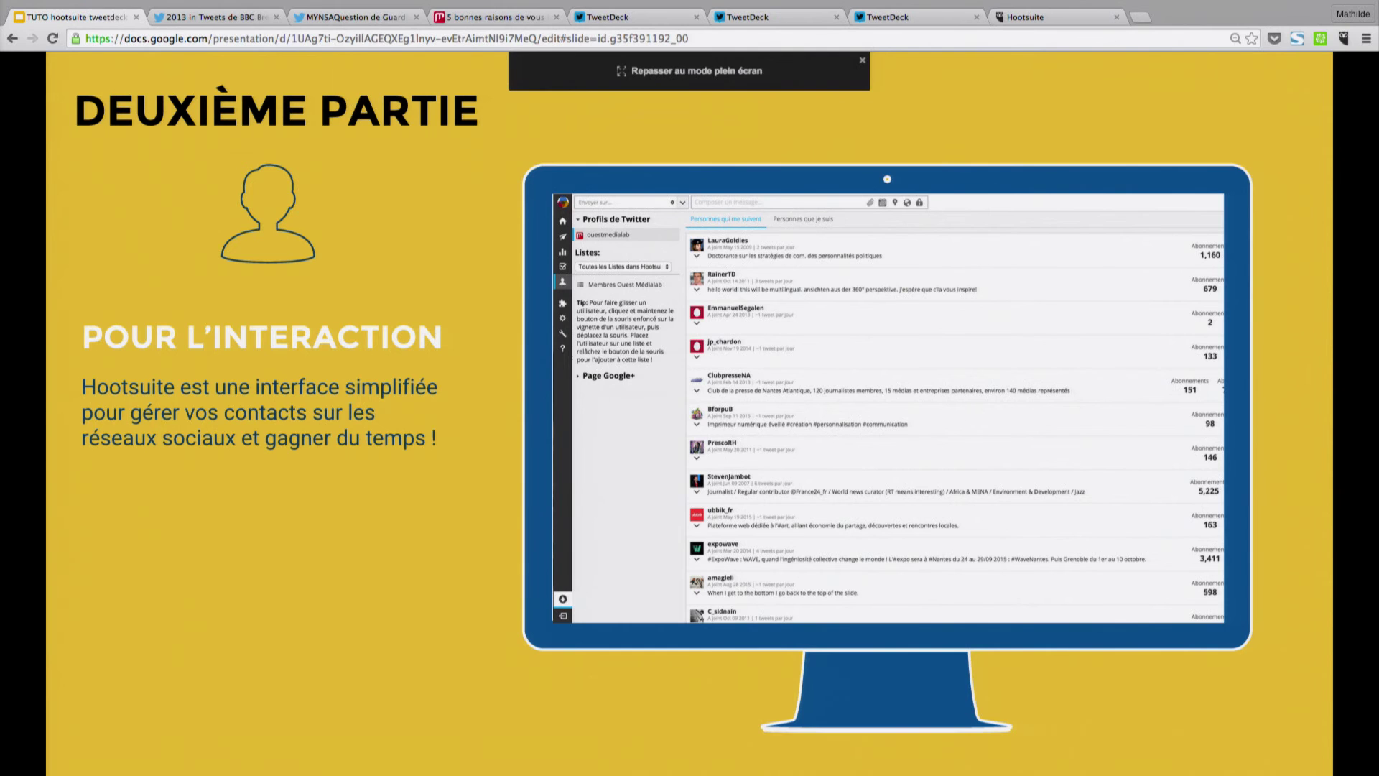
key("Right")
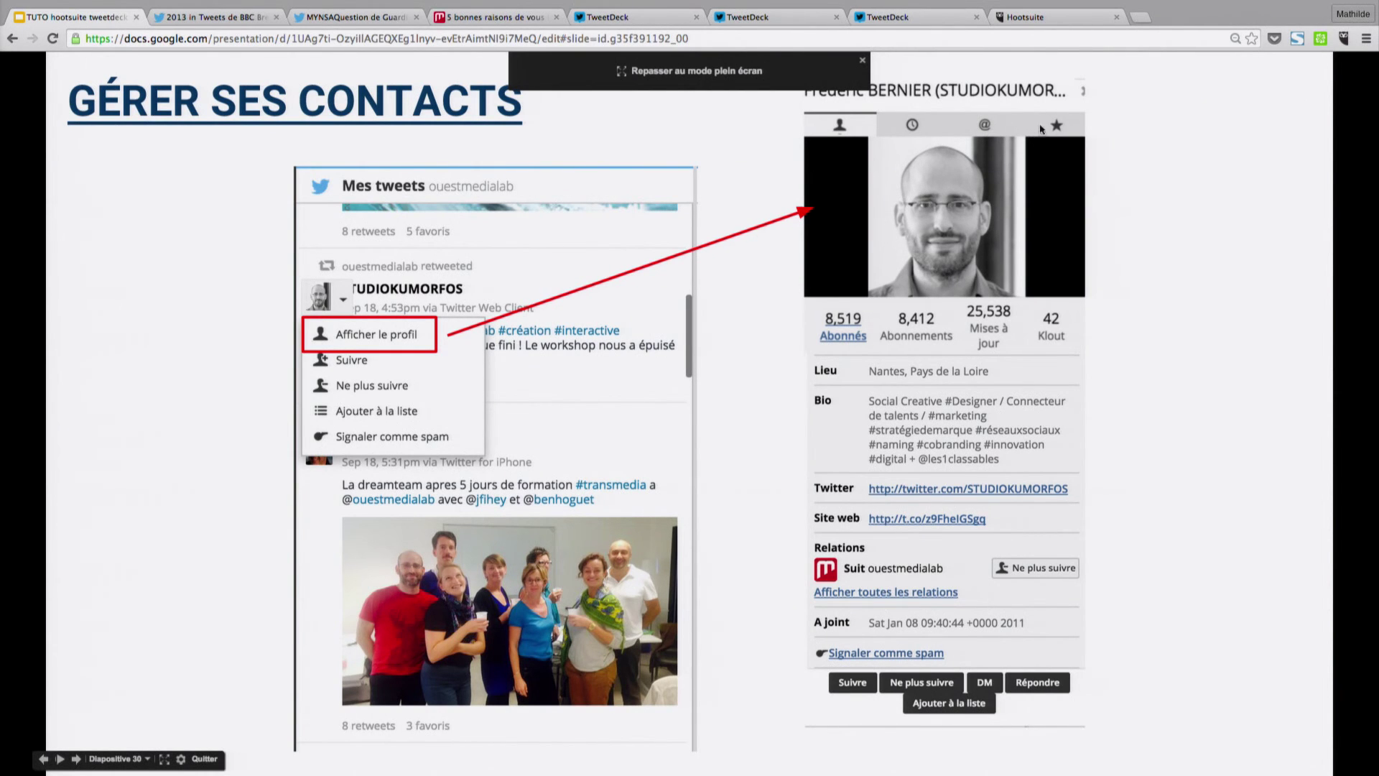
left_click(918, 122)
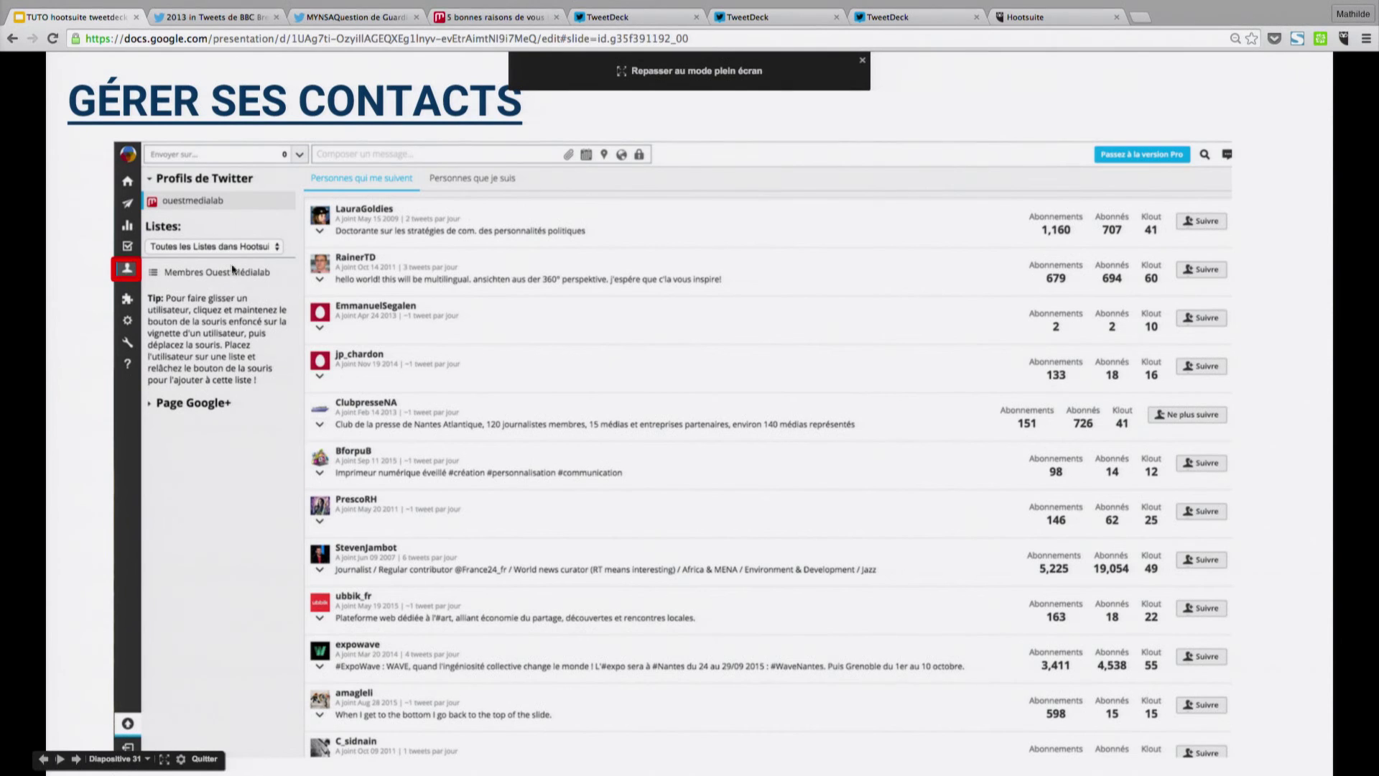
Advance past "Troisième partie" to the "Enregistrer une recherche comme flux" slide showing the stream preferences and query examples.
key("Right")
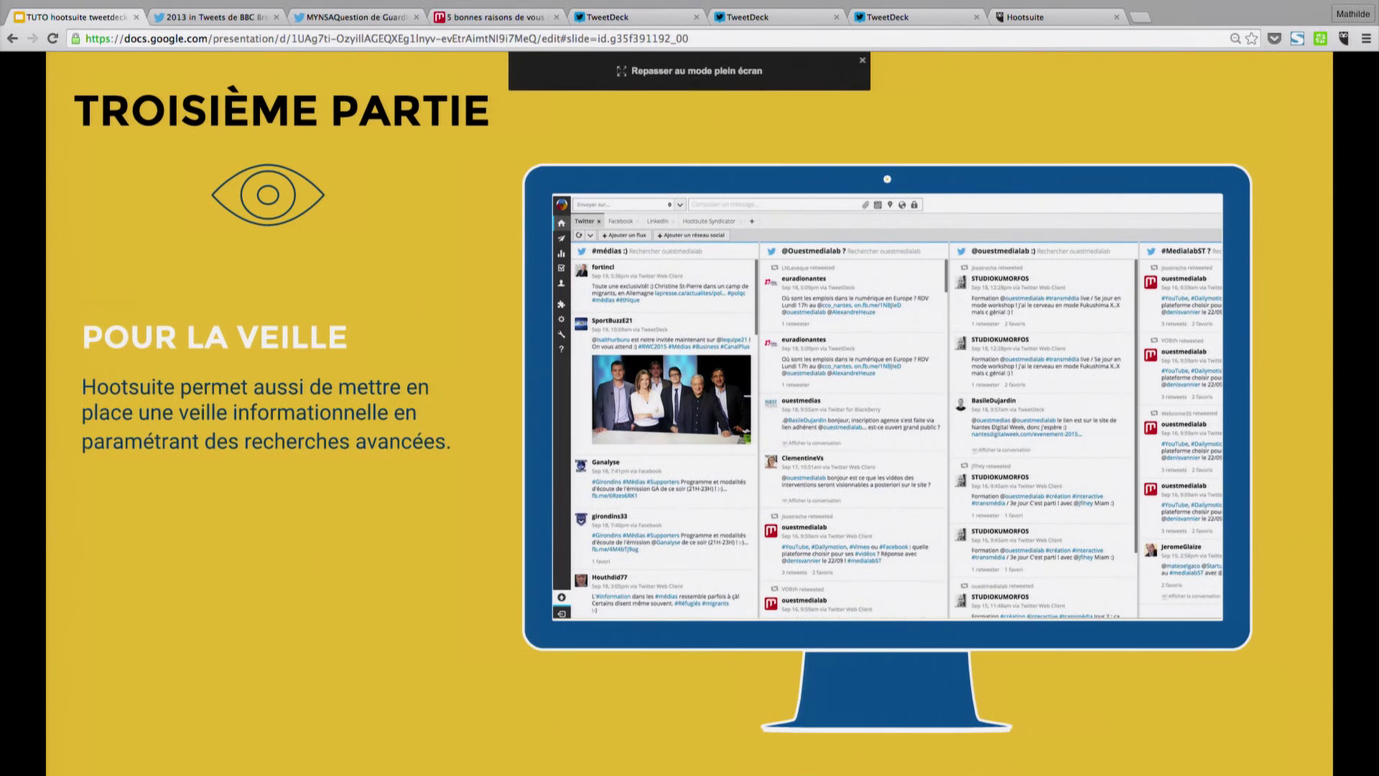
key("Right")
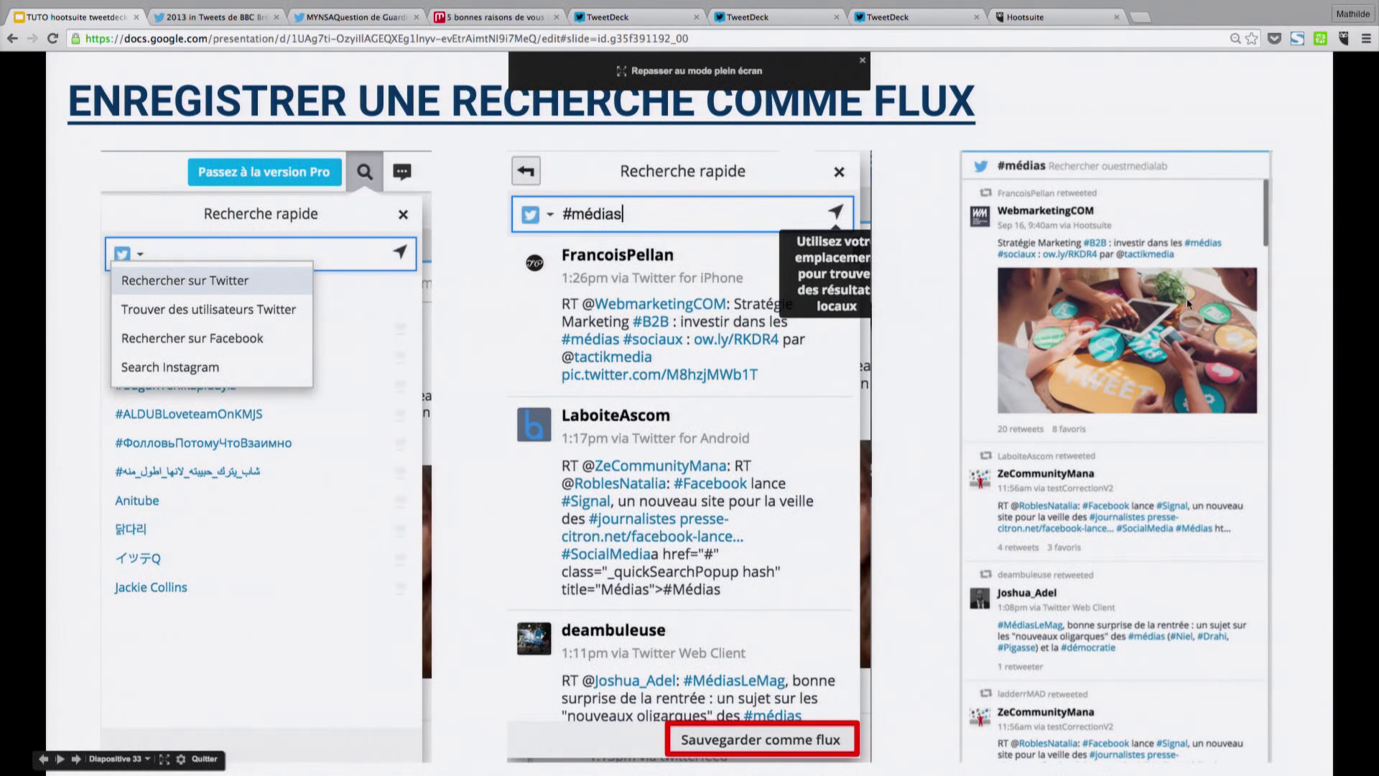
key("Right")
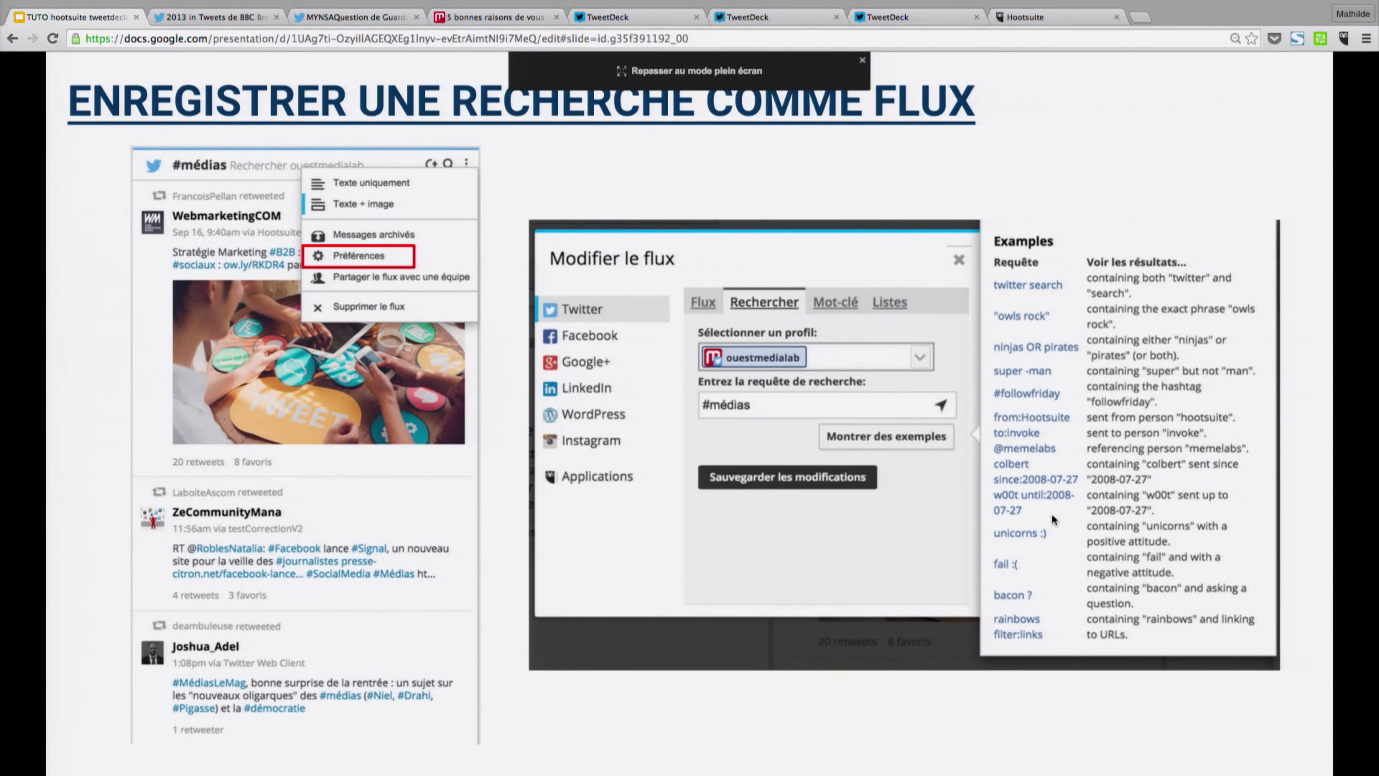
Advance past "Les petits +" through the "Les applications" and "L'extension Hootlet" slides to the Hootsuite conclusion slide.
key("Right")
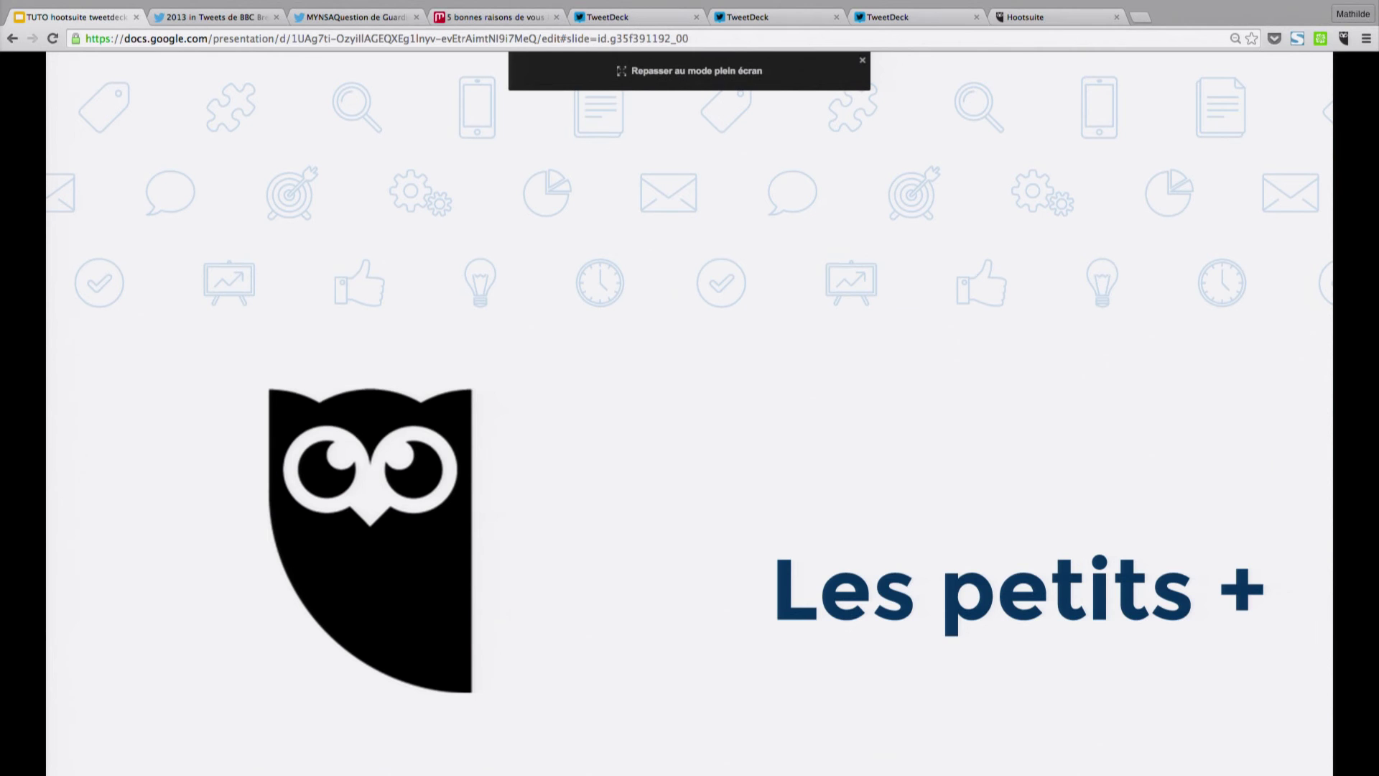
key("Right")
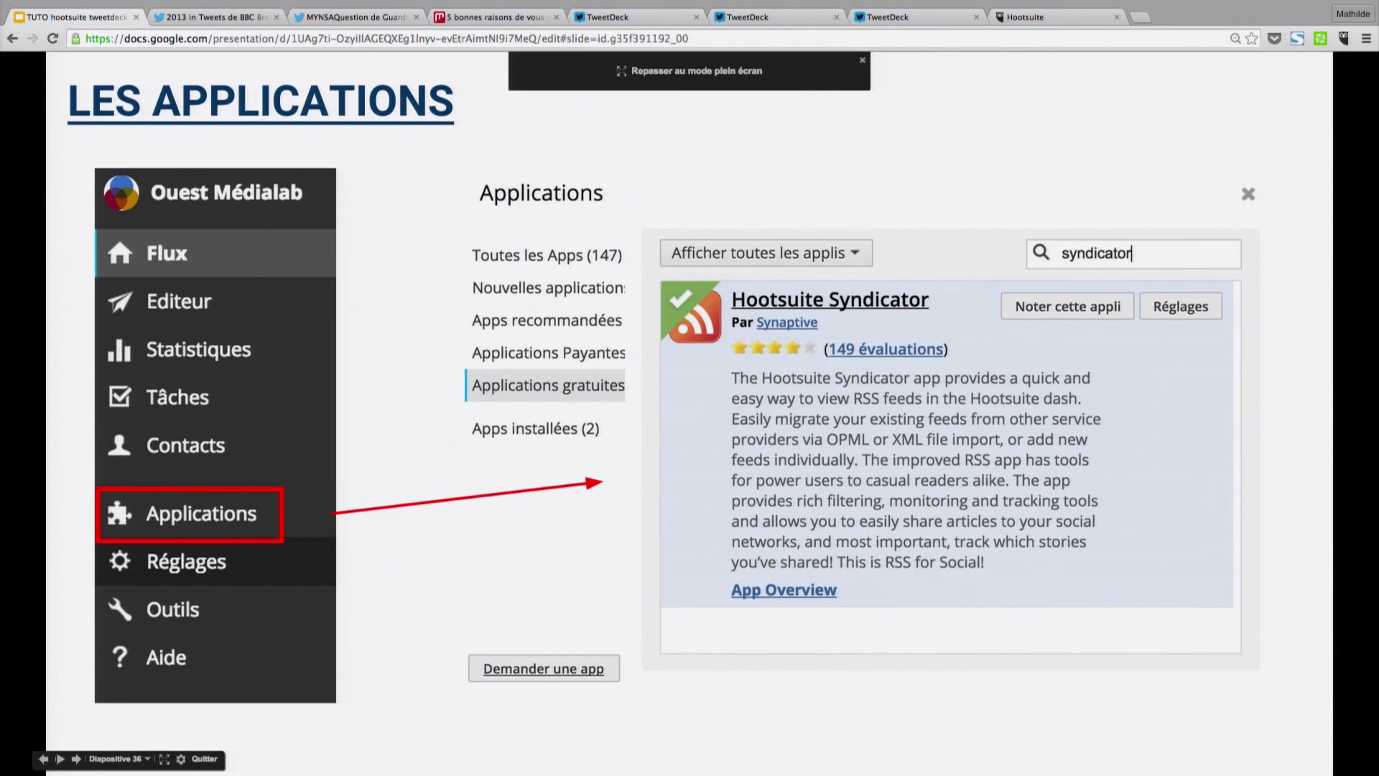
key("Right")
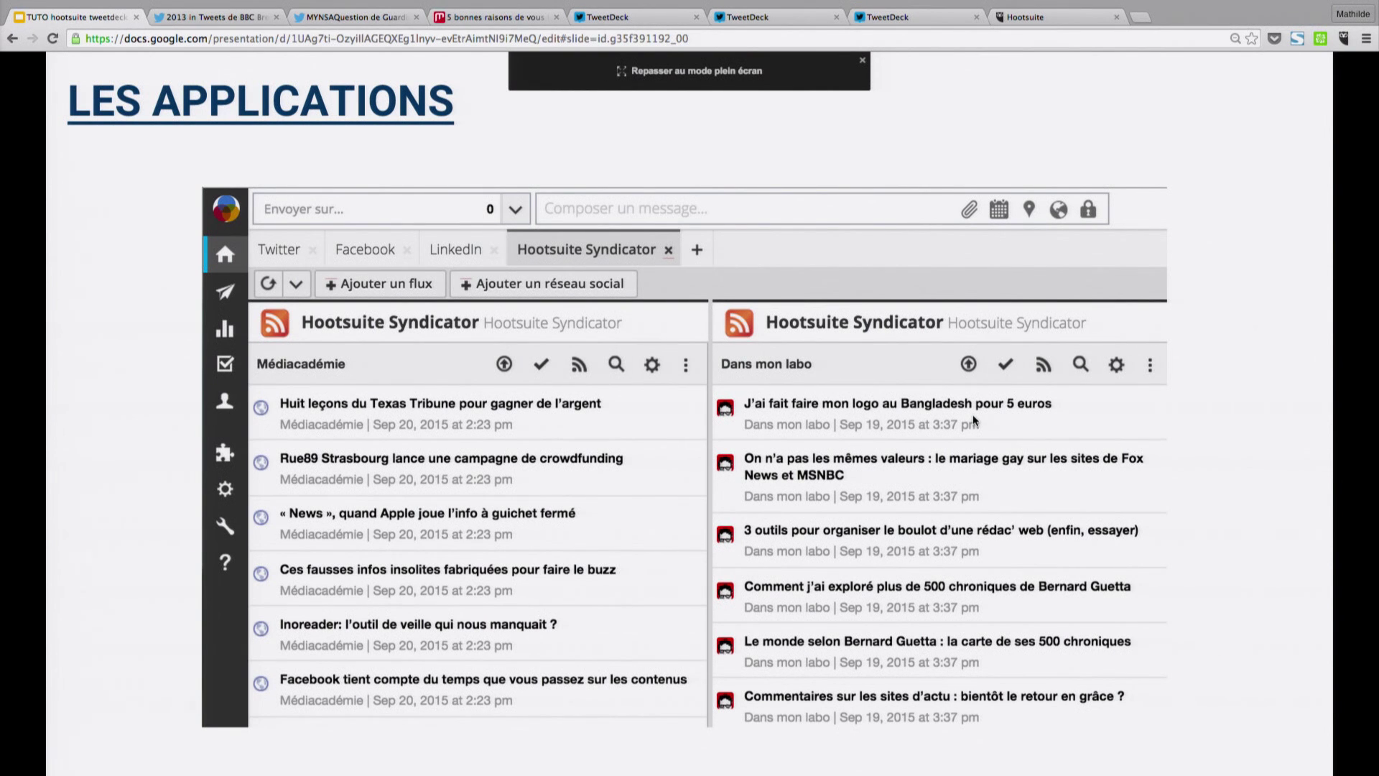
key("Right")
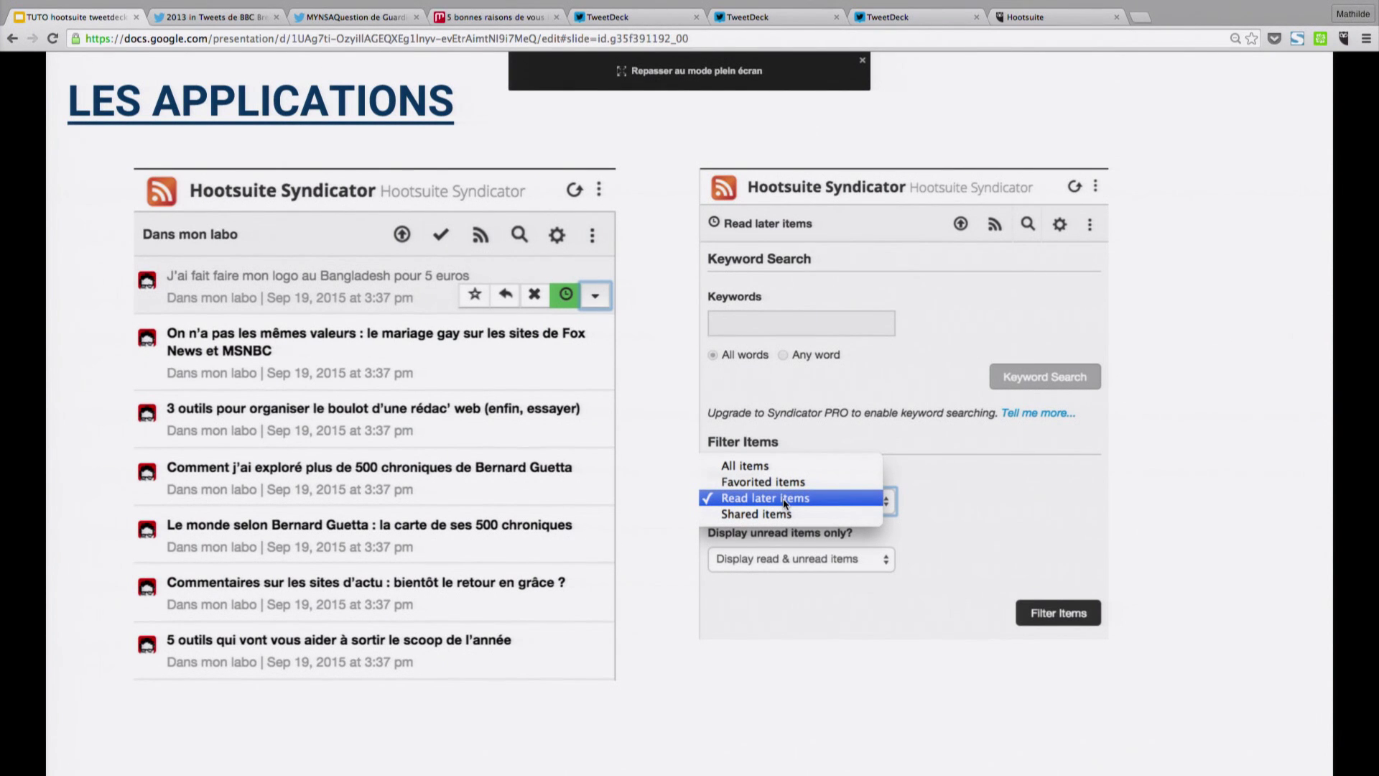
key("Right")
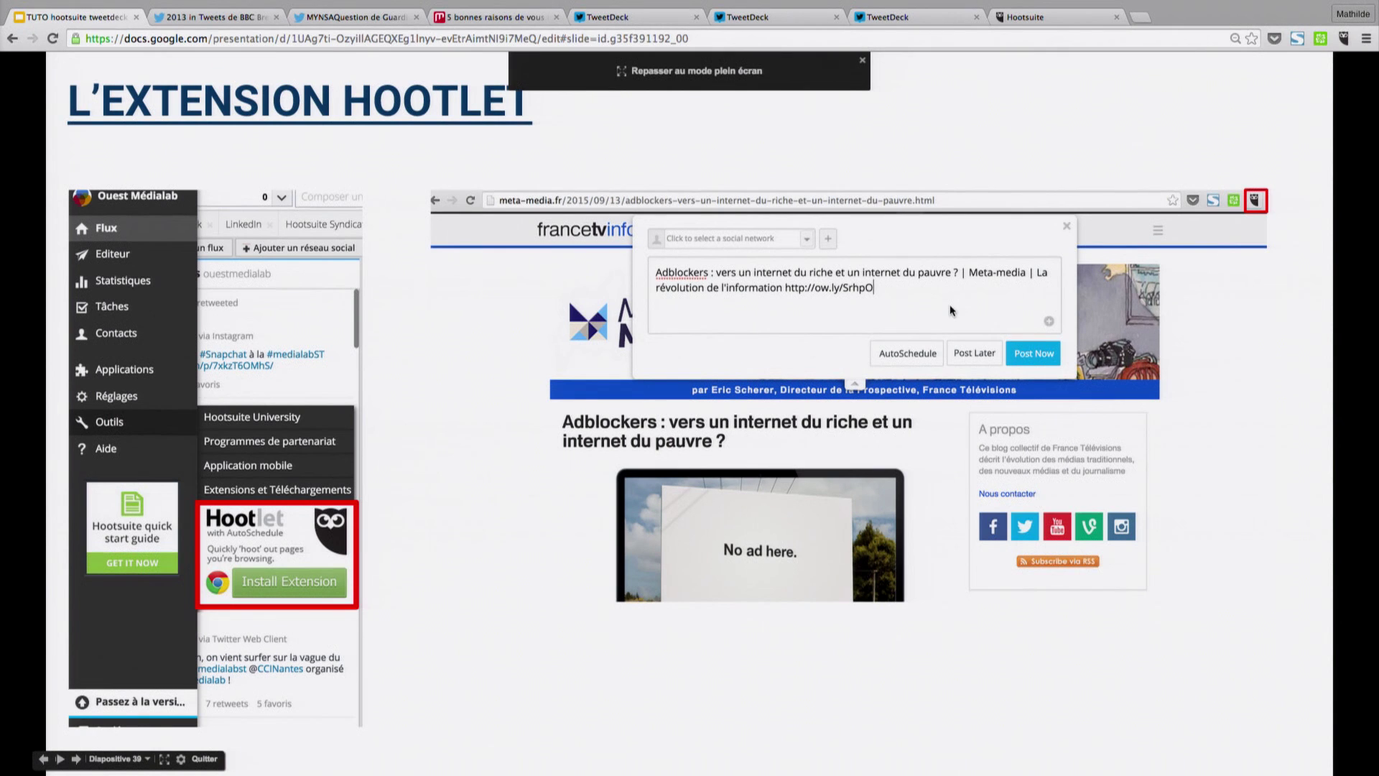
key("Right")
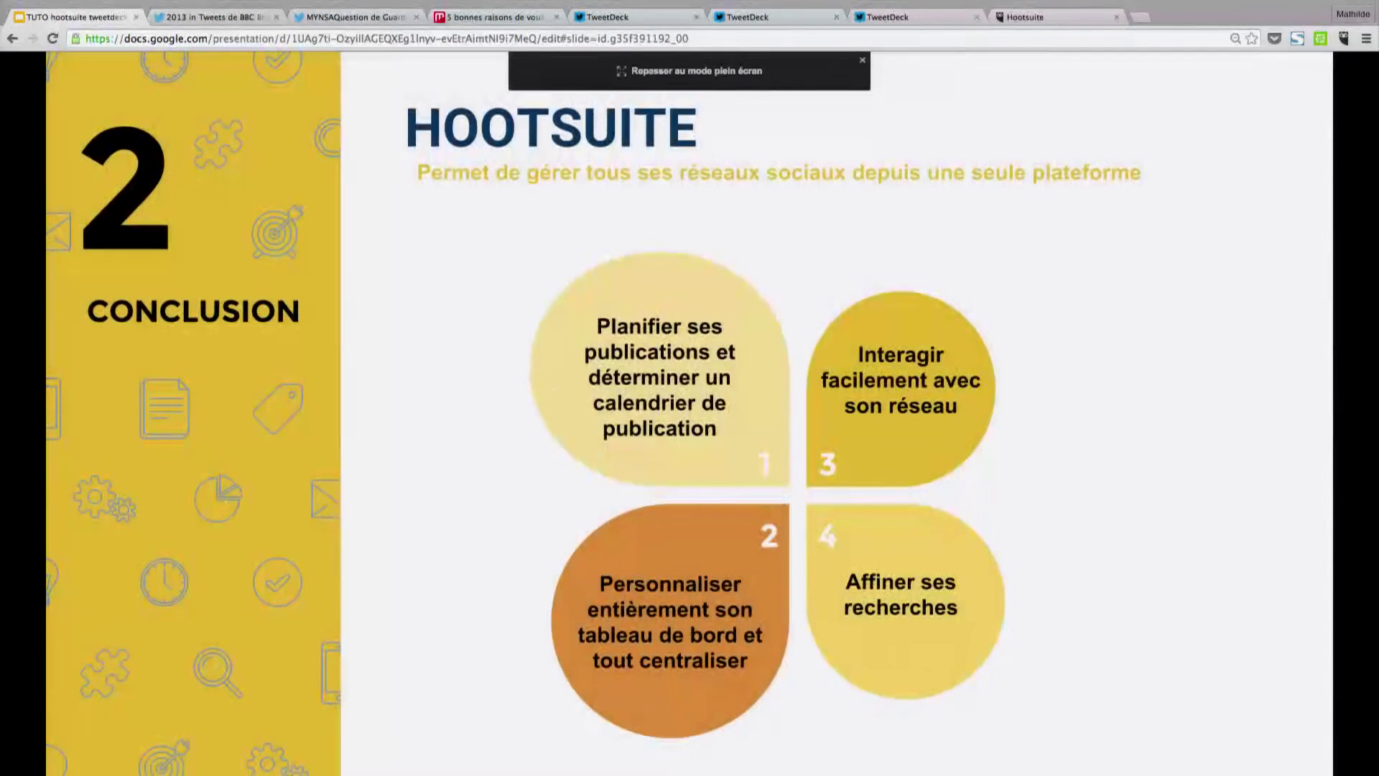